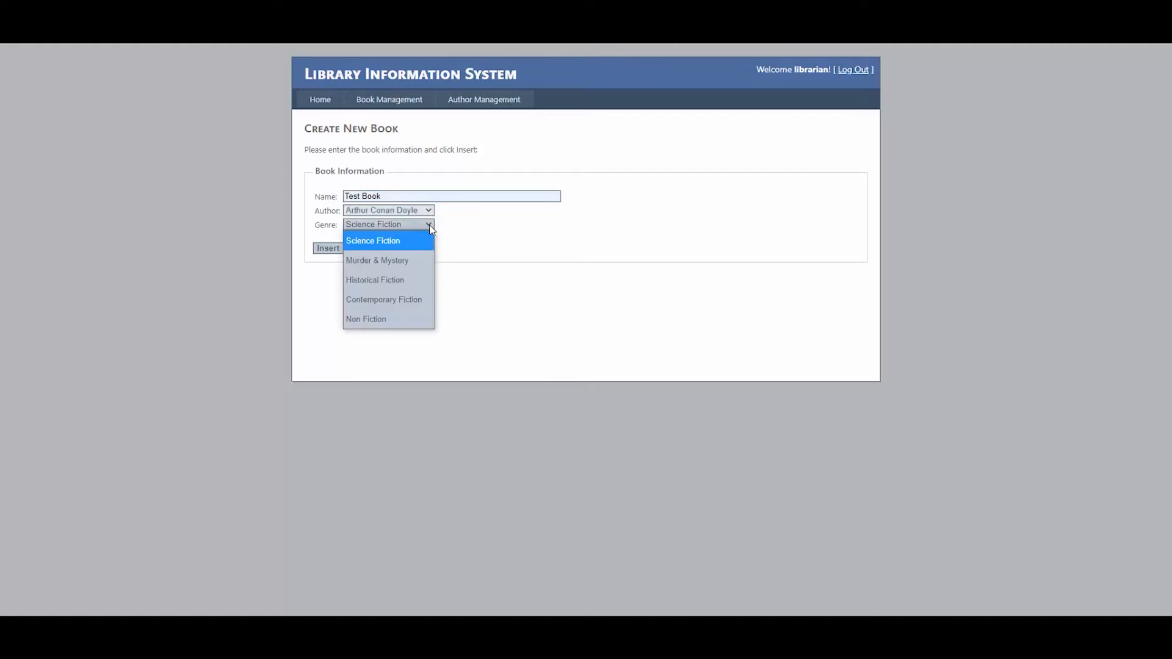
- Choose Historical Fiction as the Test Book's genre on the Create New Book form
{"action": "left_click", "coordinate": [415, 277]}
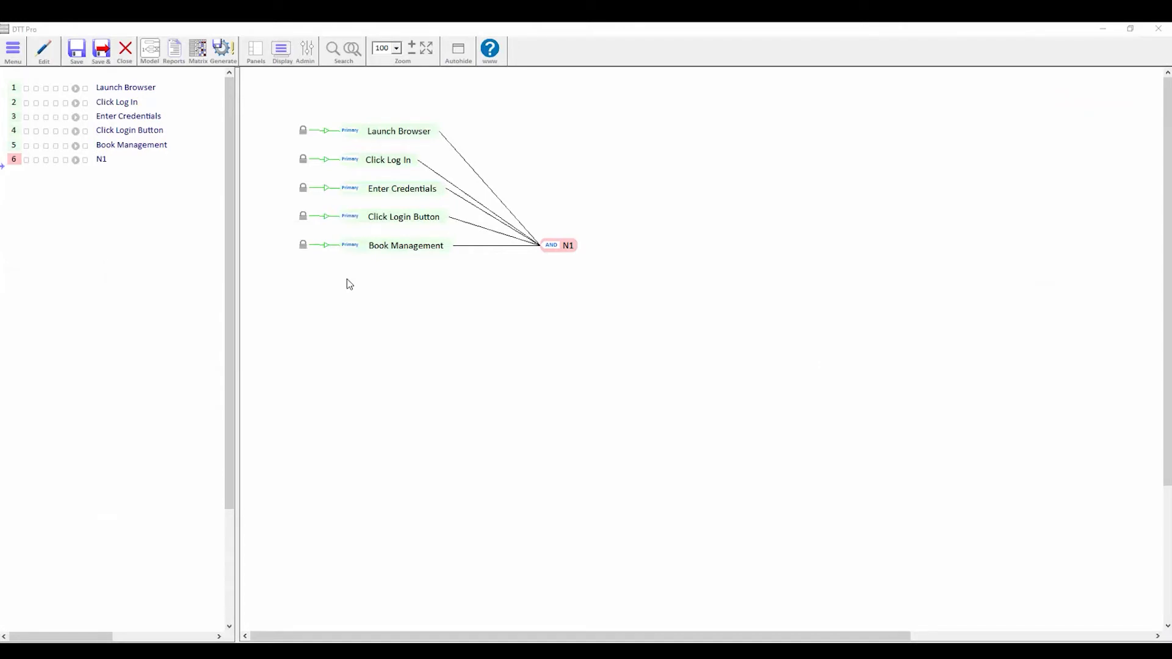
- Add an Enter Book Name node described as entering "Test Book" in the Name field
{"action": "mouse_move", "coordinate": [402, 143]}
{"action": "mouse_move", "coordinate": [392, 249]}
{"action": "double_click", "coordinate": [348, 275]}
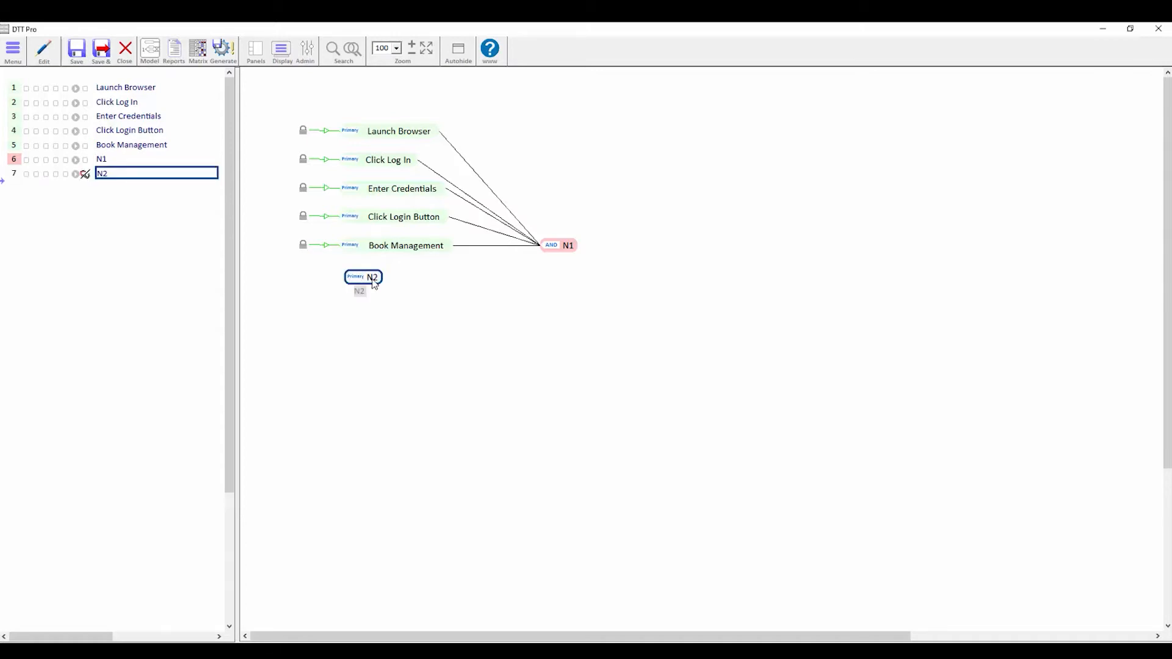
{"action": "double_click", "coordinate": [373, 279]}
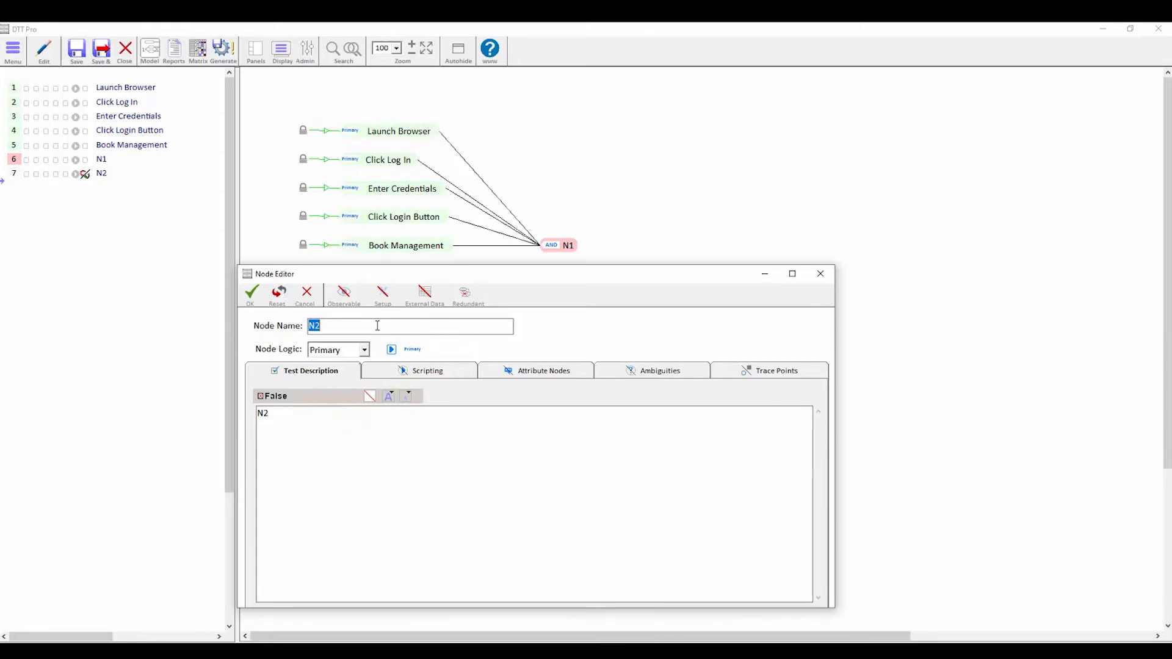
{"action": "type", "text": "Enter Book Name"}
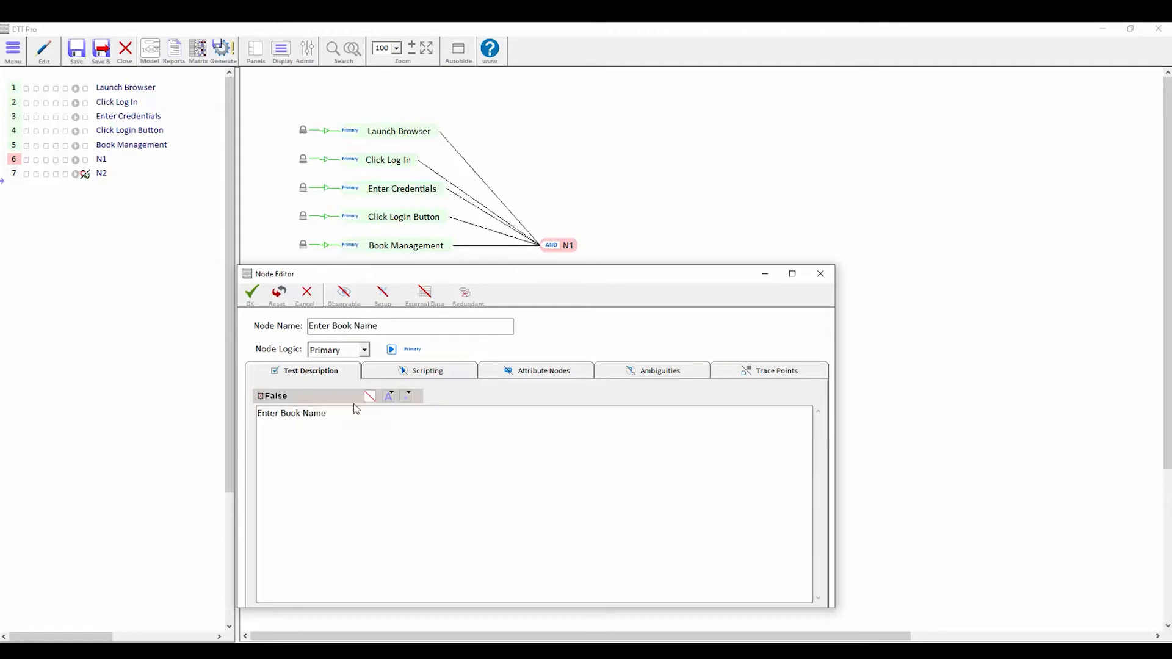
{"action": "triple_click", "coordinate": [353, 427]}
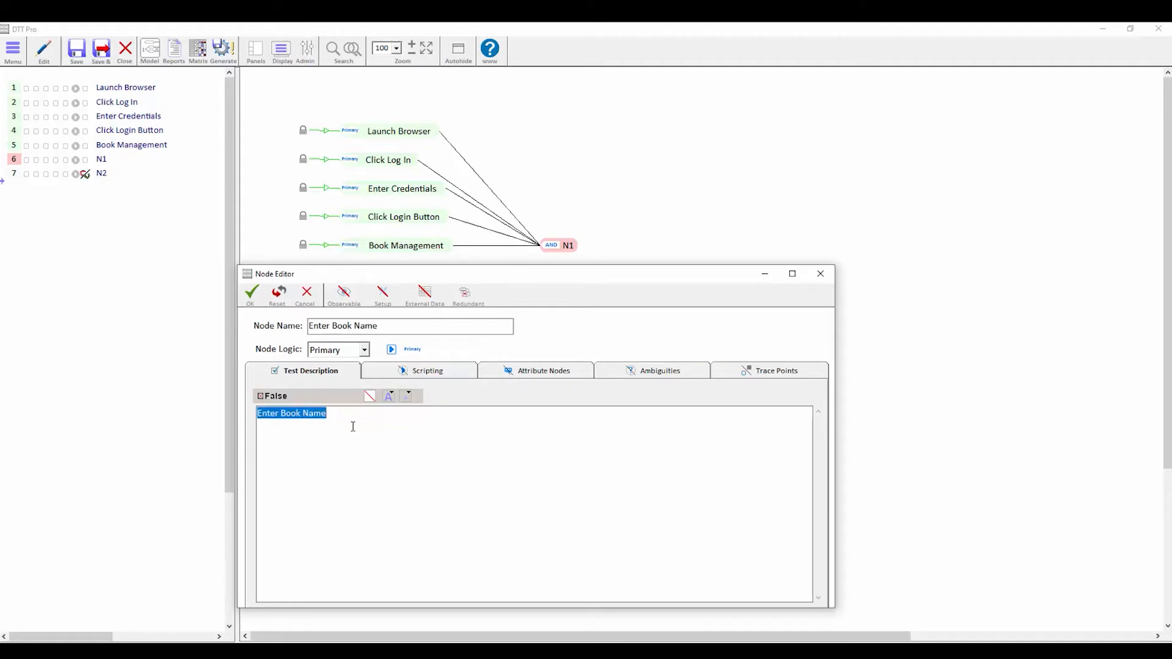
{"action": "type", "text": "Enter \"Test Book\" in the "}
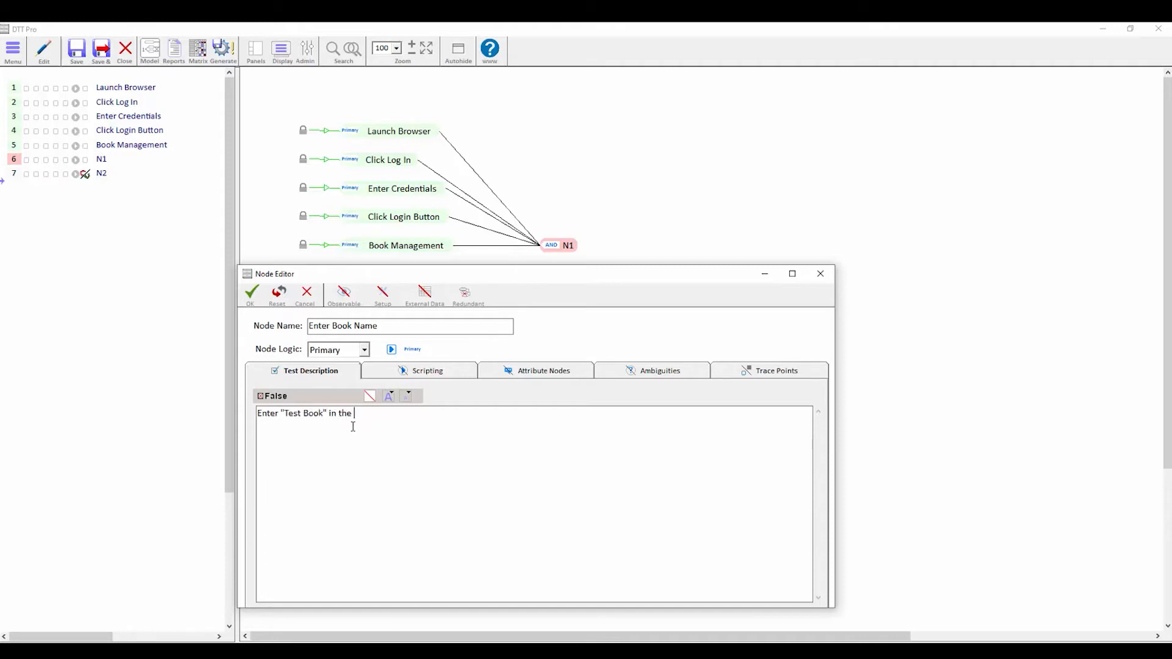
{"action": "type", "text": "\"Name\" field"}
{"action": "left_click", "coordinate": [252, 294]}
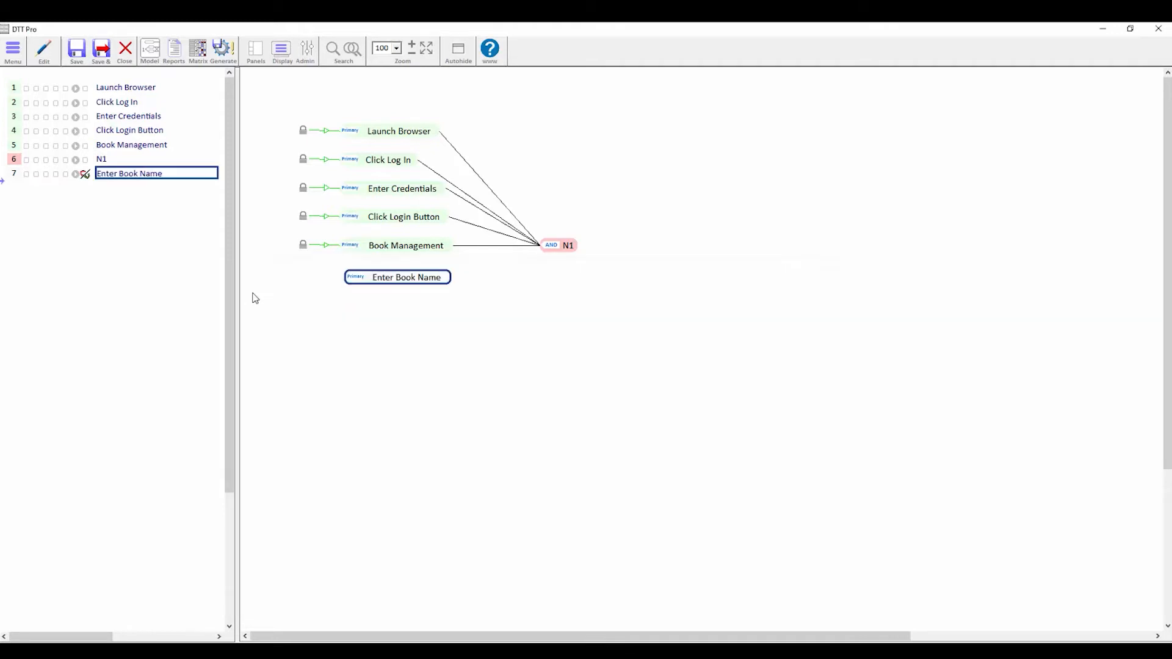
- Add a Leave Book Name Blank node described as entering a blank Name field
{"action": "double_click", "coordinate": [350, 308]}
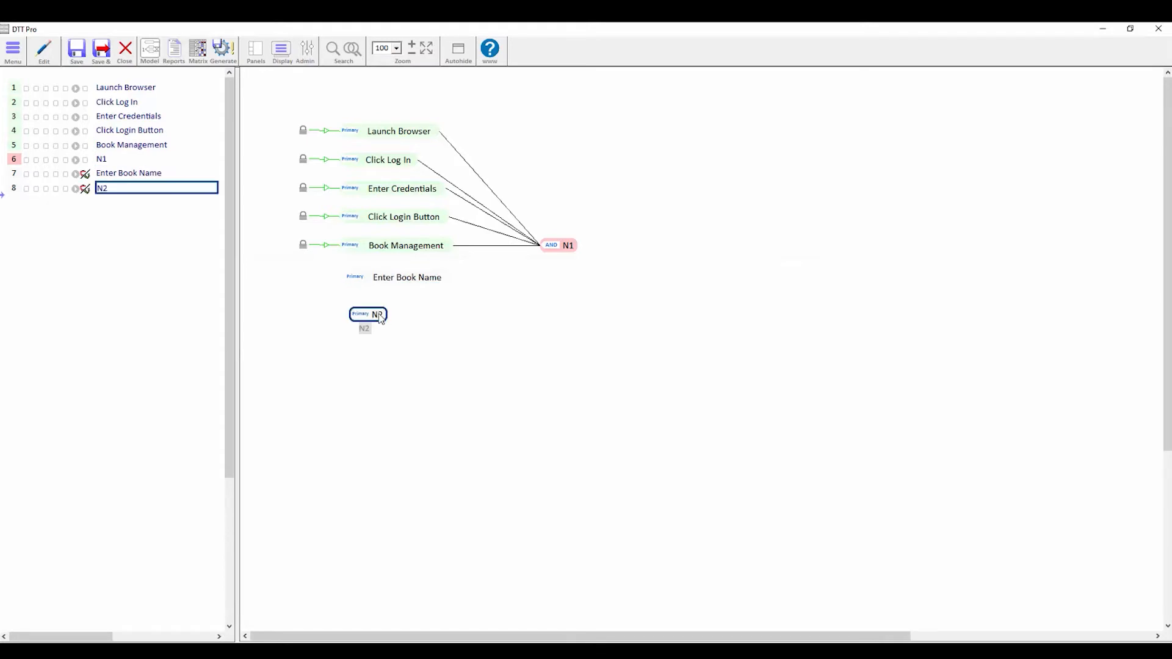
{"action": "type", "text": "Le"}
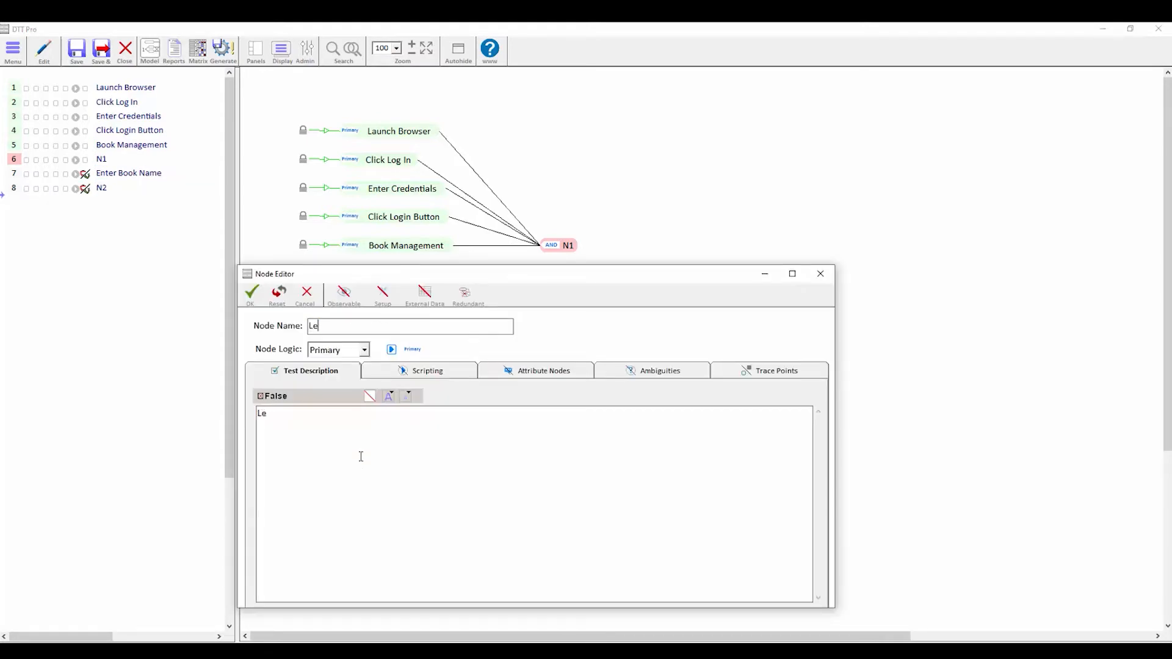
{"action": "type", "text": "ave Book Name Blank"}
{"action": "left_click", "coordinate": [361, 457]}
{"action": "key", "text": "ctrl+a"}
{"action": "type", "text": "Enter \"\" (blank)"}
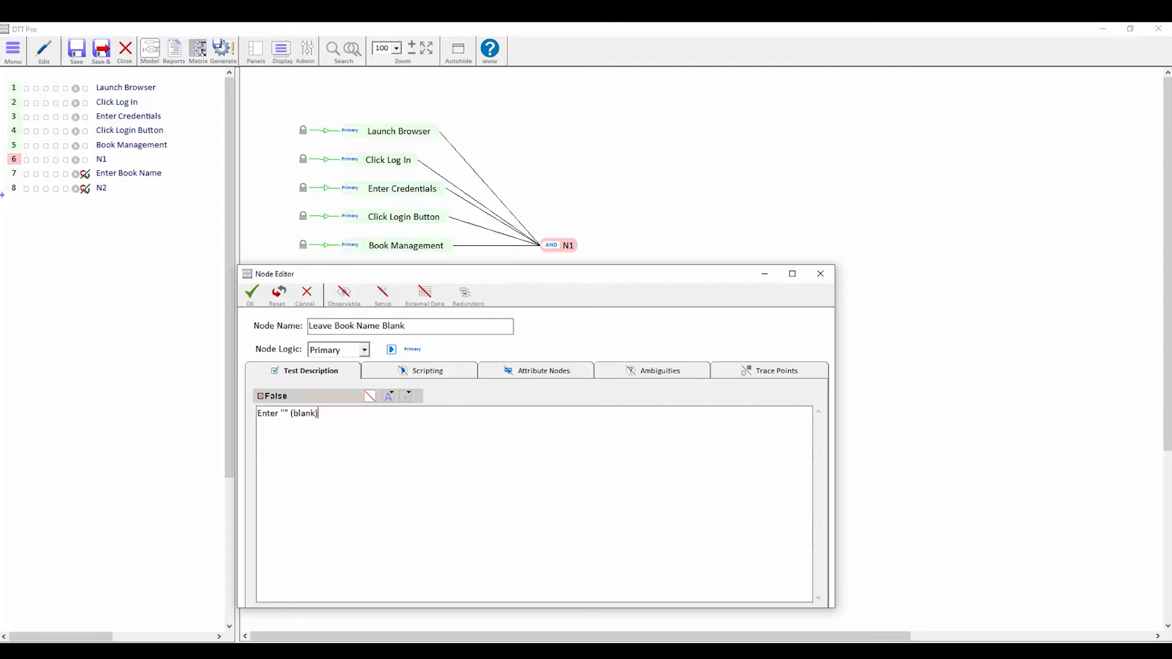
{"action": "type", "text": " in the 'Name' field"}
{"action": "left_click", "coordinate": [248, 298]}
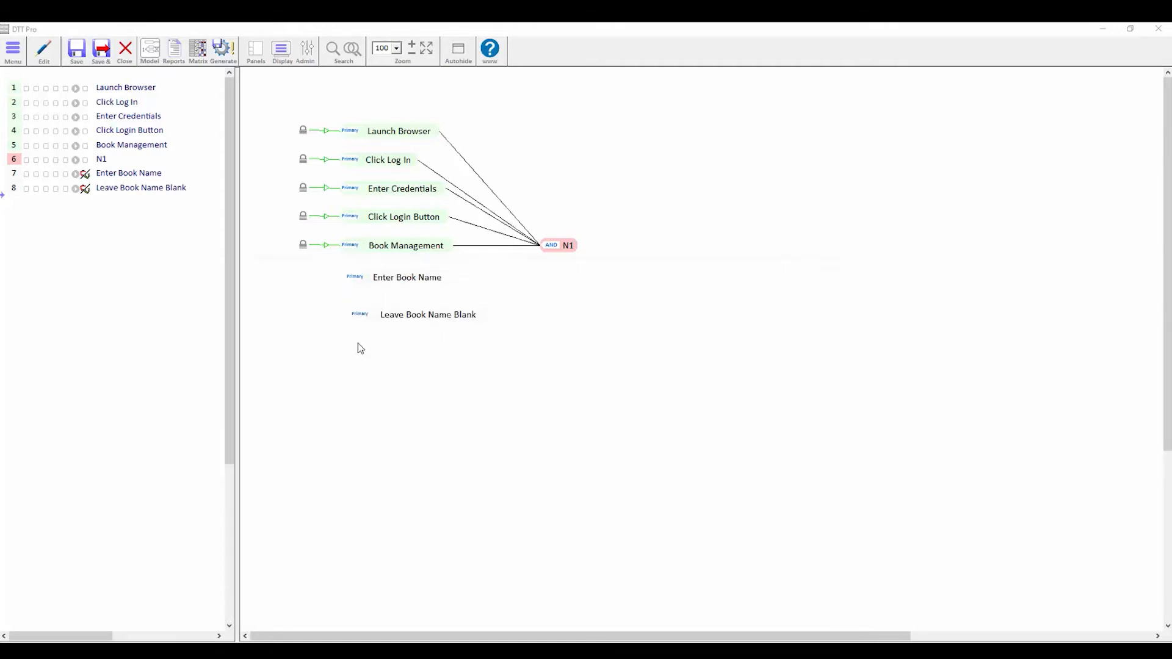
- Add a Select Author node described as selecting "Charles Dickens" from the Author dropdown
{"action": "double_click", "coordinate": [358, 345]}
{"action": "type", "text": "Select Author"}
{"action": "left_click", "coordinate": [388, 440]}
{"action": "key", "text": "ctrl+a"}
{"action": "type", "text": "Select \"Char"}
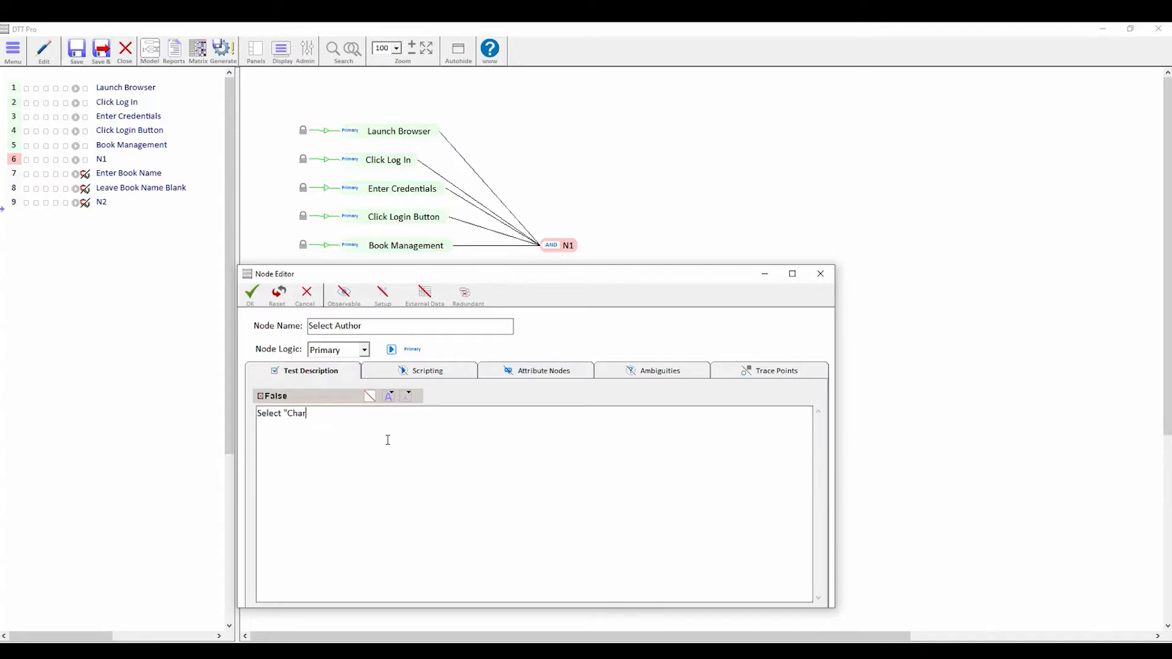
{"action": "type", "text": "les Dickens\" from the 'Author' drop down."}
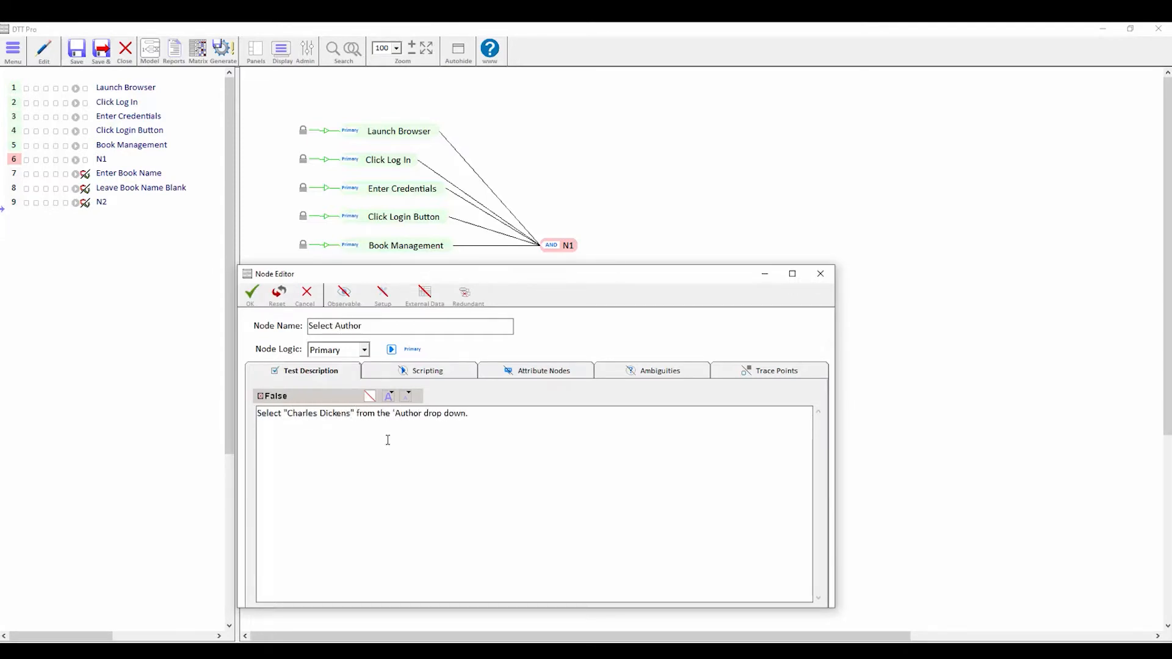
{"action": "left_click", "coordinate": [252, 294]}
- Add a Select Genre node described as selecting "Murder & Mystery" from the Genre dropdown
{"action": "double_click", "coordinate": [354, 385]}
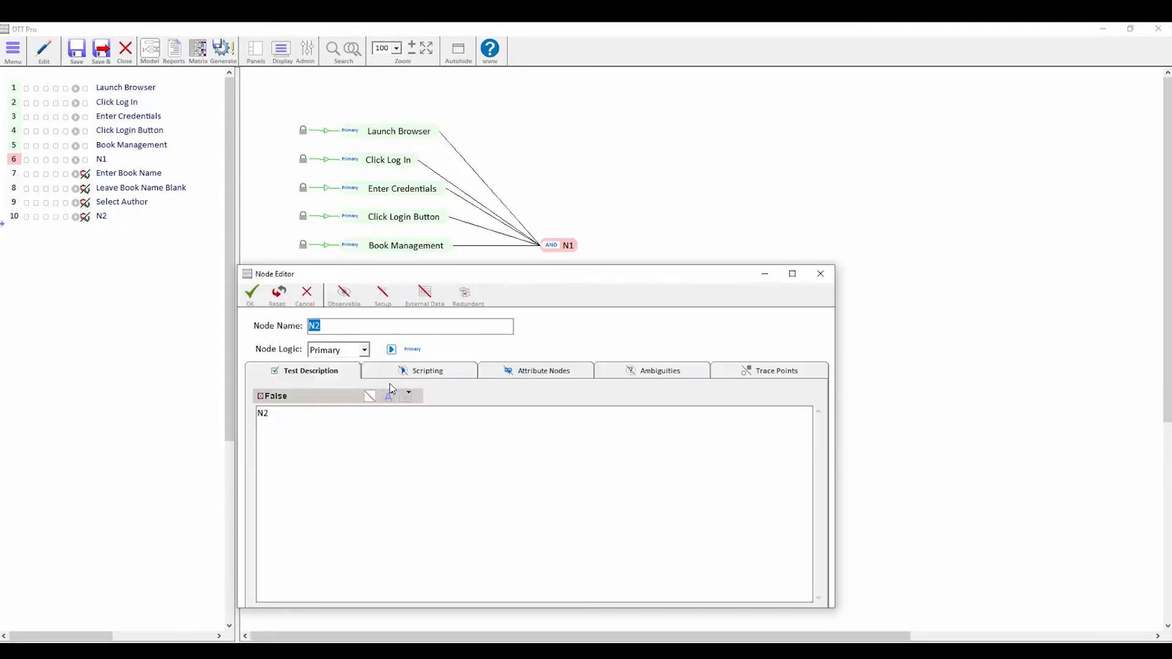
{"action": "type", "text": "Select Genre"}
{"action": "key", "text": "Tab"}
{"action": "type", "text": "Select \"Murder & Mystery\" from the "}
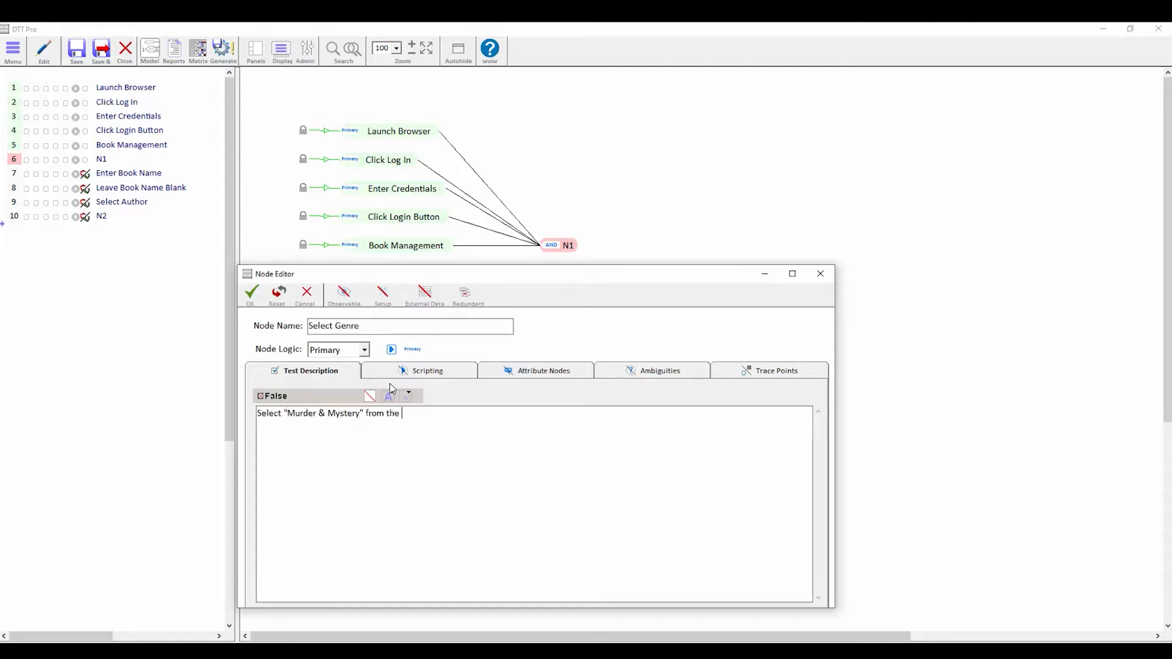
{"action": "type", "text": "'Genre' dropdown."}
{"action": "left_click", "coordinate": [251, 295]}
- Add a Click Insert node described as clicking the "Insert" button
{"action": "double_click", "coordinate": [360, 409]}
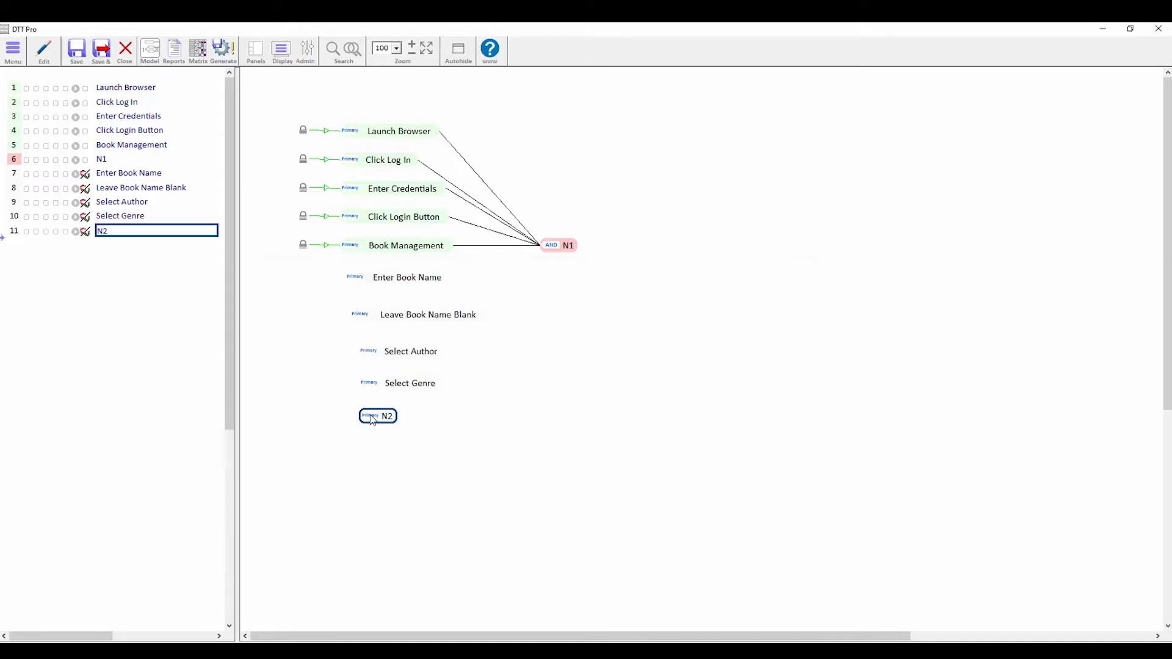
{"action": "double_click", "coordinate": [379, 419]}
{"action": "type", "text": "Clic"}
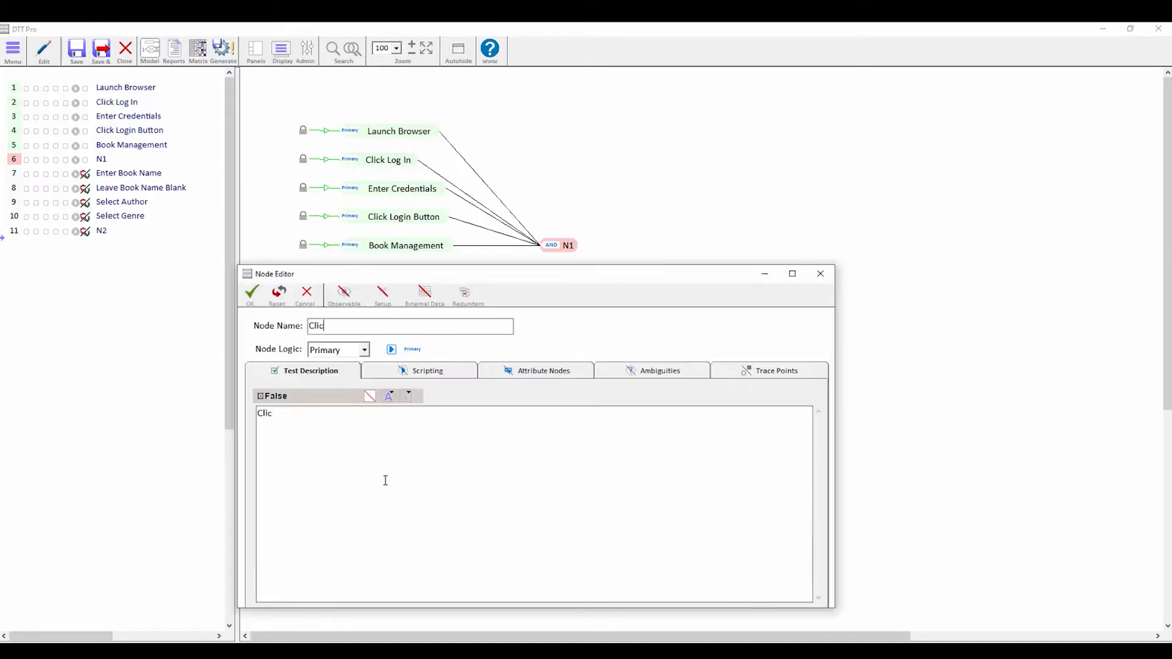
{"action": "type", "text": "k Insert"}
{"action": "key", "text": "Tab"}
{"action": "key", "text": "Tab"}
{"action": "key", "text": "ctrl+a"}
{"action": "type", "text": "Click the \"Insert\" button."}
{"action": "left_click", "coordinate": [251, 295]}
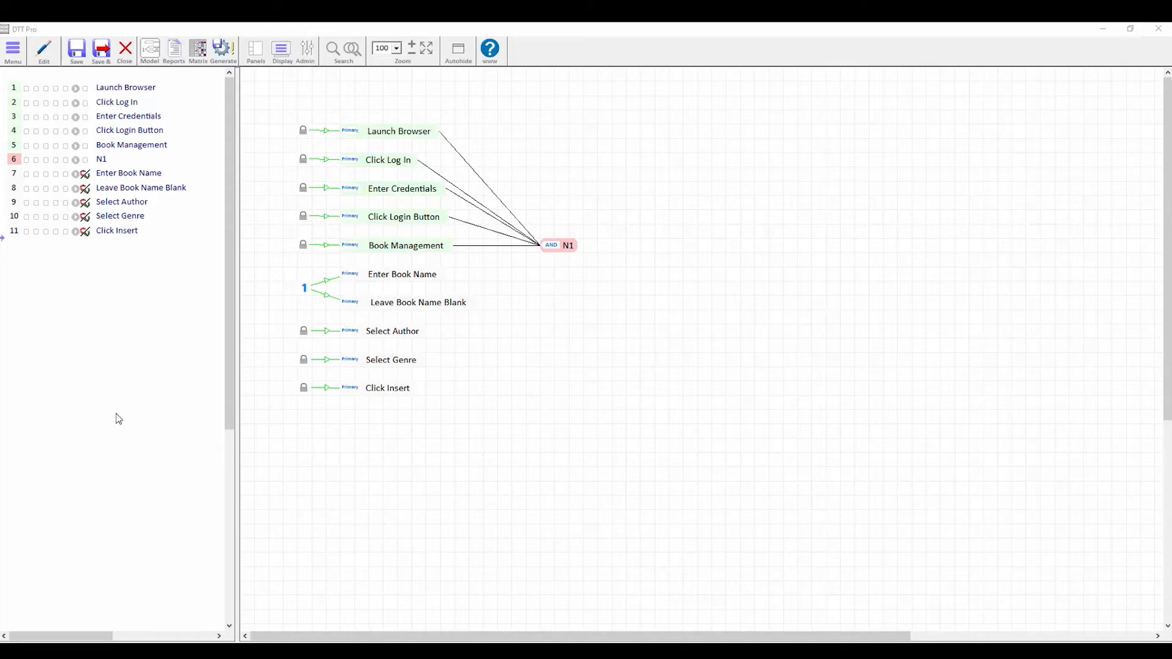
{"action": "mouse_move", "coordinate": [437, 276]}
{"action": "mouse_move", "coordinate": [457, 308]}
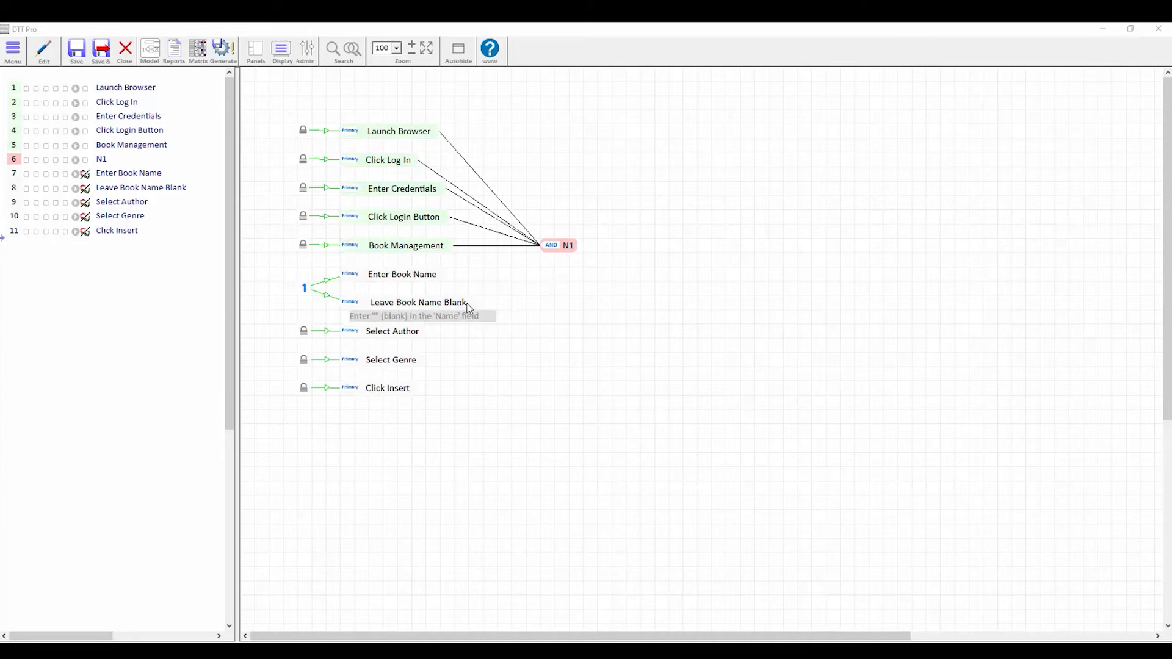
- Add a Verify Book Added effect node with the two pasted verification lines as its description
{"action": "double_click", "coordinate": [643, 274]}
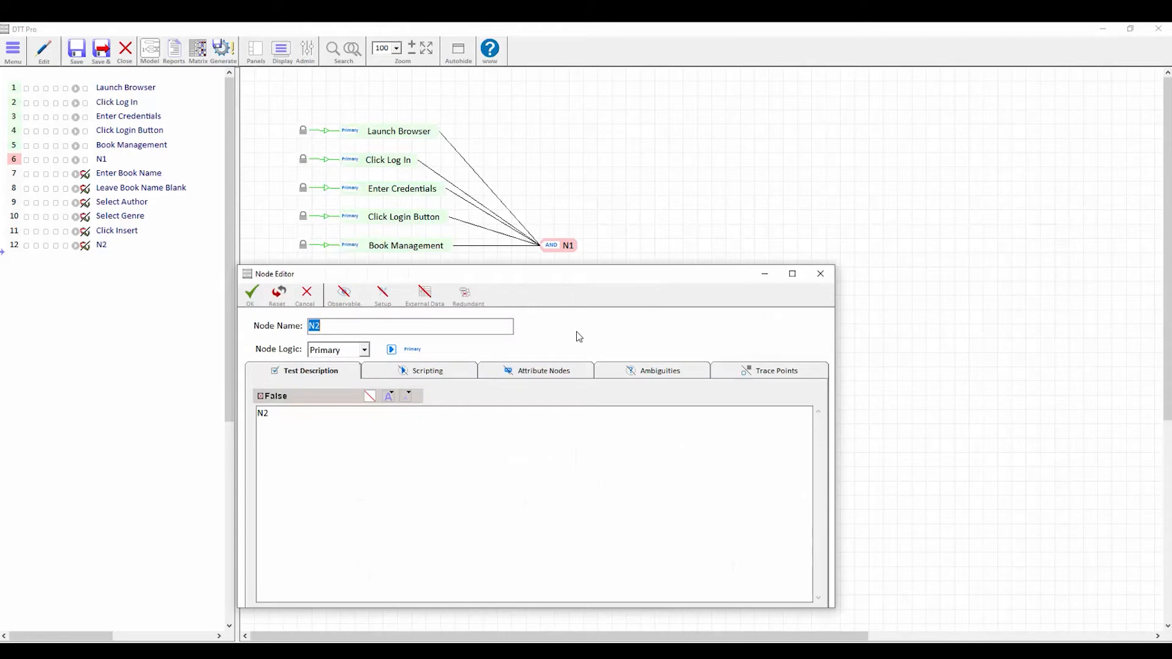
{"action": "type", "text": "Verify Book Added"}
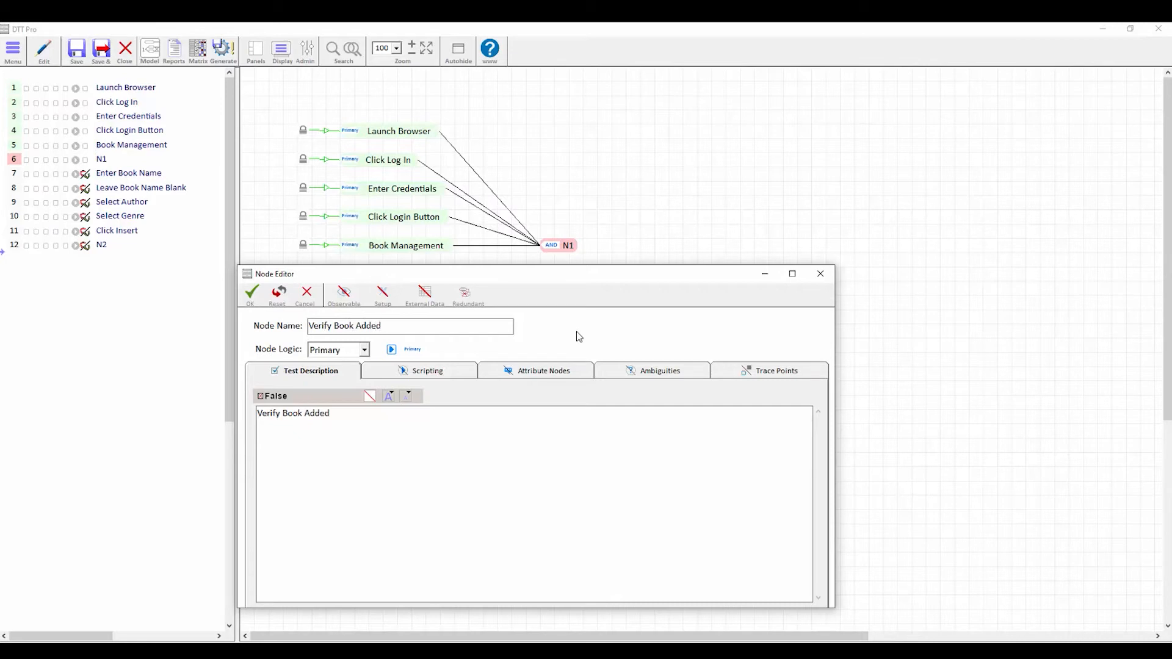
{"action": "key", "text": "Tab"}
{"action": "key", "text": "Tab"}
{"action": "type", "text": "Verify the \"Book Management\" screen is displayed Verify that \"Test Book\" by \"Charles Dickens\" in the \"Murder & Mystery\" genre is the last book in the list."}
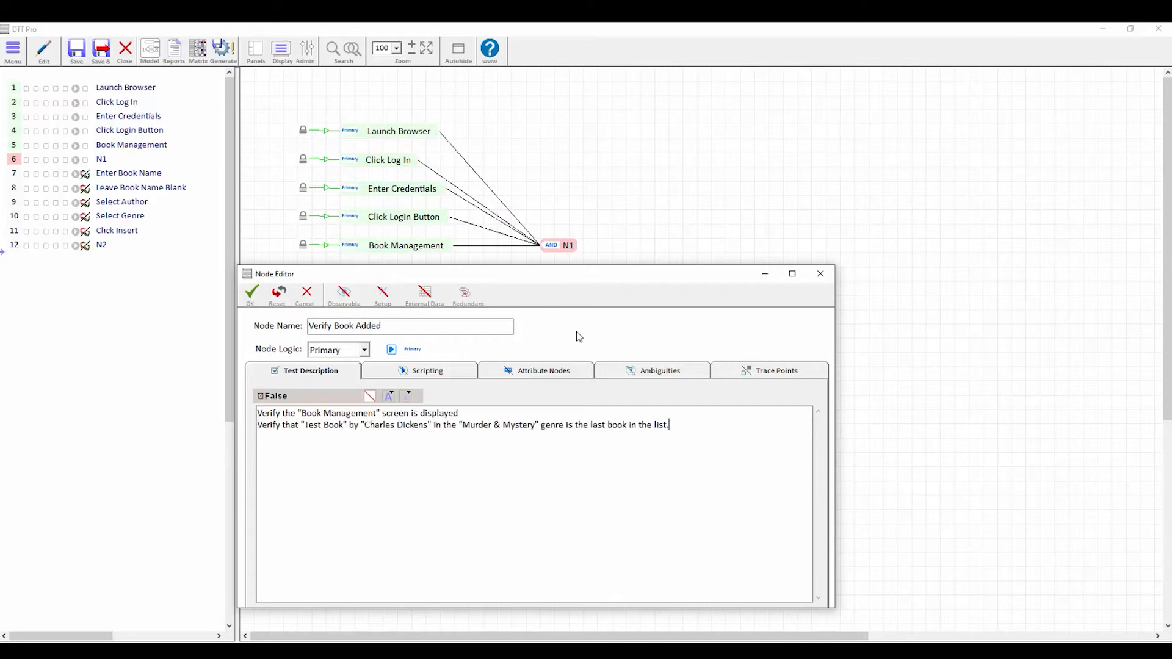
{"action": "left_click", "coordinate": [252, 293]}
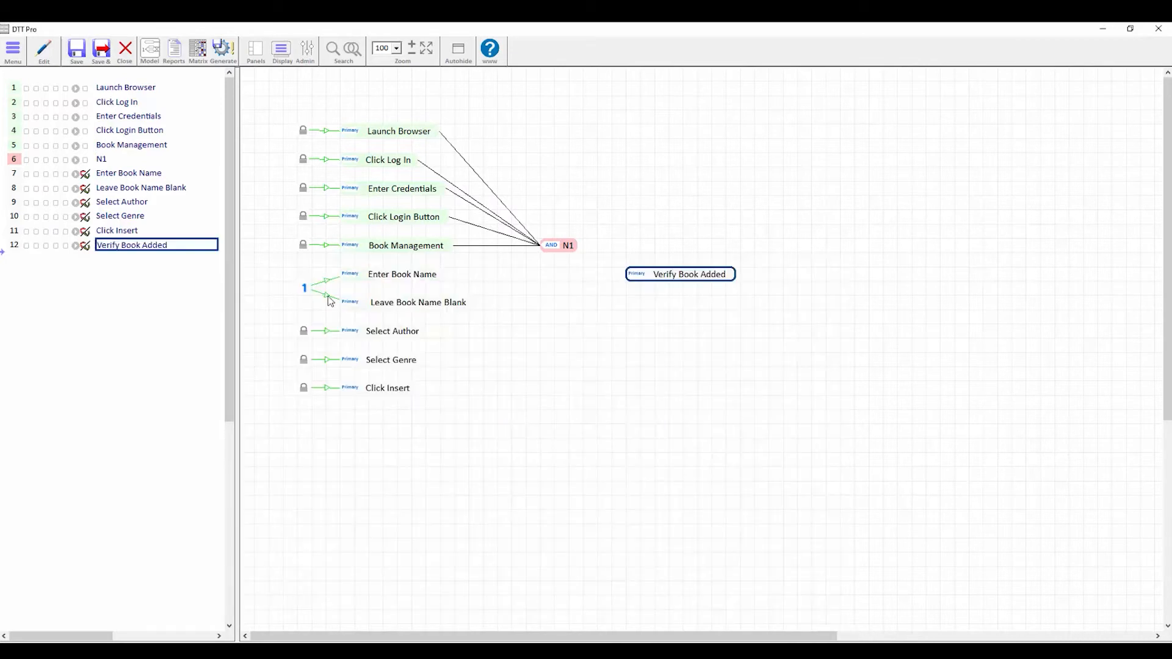
- Add a V_Error effect node verifying "The Name field is required" is displayed
{"action": "double_click", "coordinate": [628, 301]}
{"action": "type", "text": "V"}
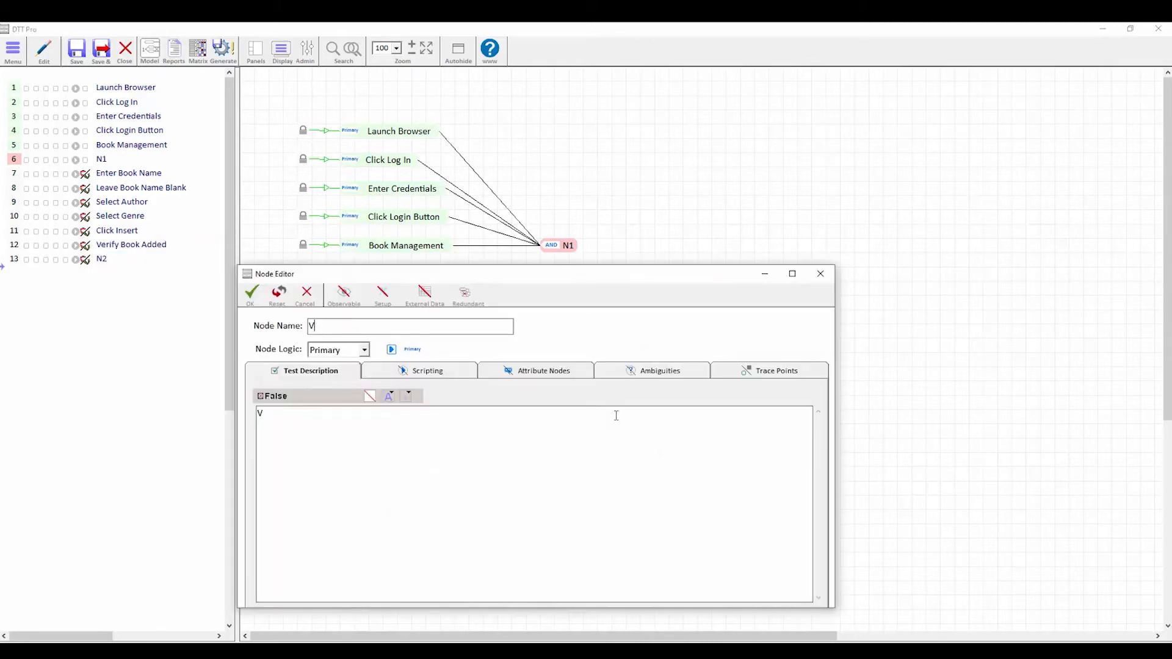
{"action": "type", "text": "_Error"}
{"action": "key", "text": "Tab"}
{"action": "key", "text": "Tab"}
{"action": "type", "text": "Verify the text \"The Name field is required\" is displayed on the screen."}
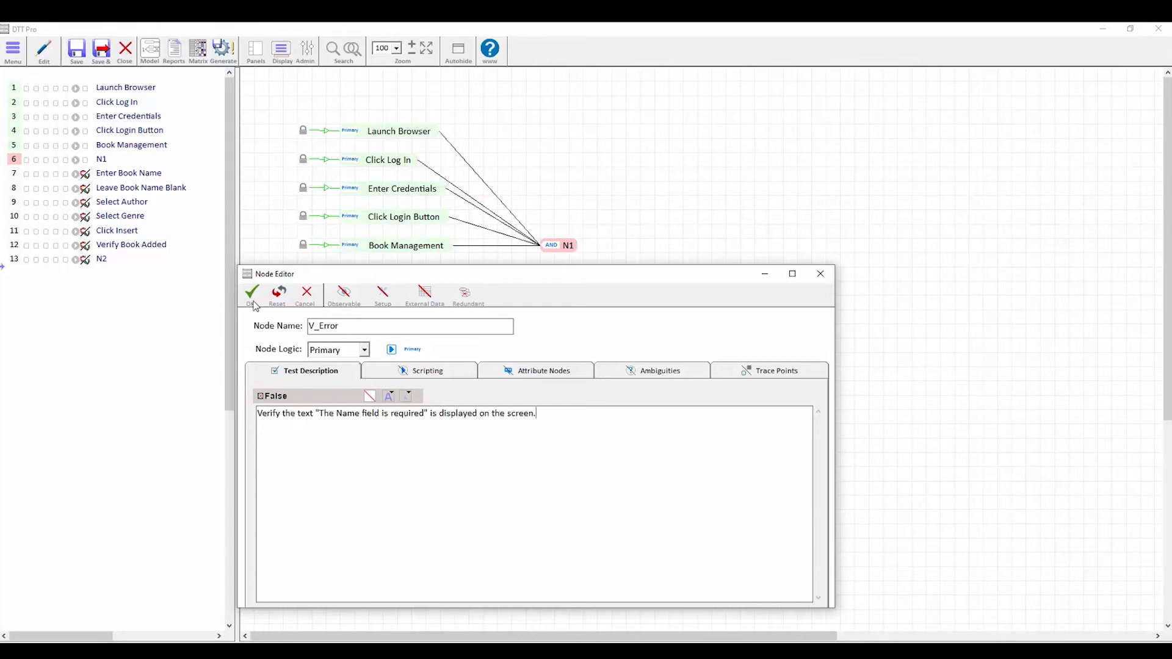
{"action": "left_click", "coordinate": [253, 299]}
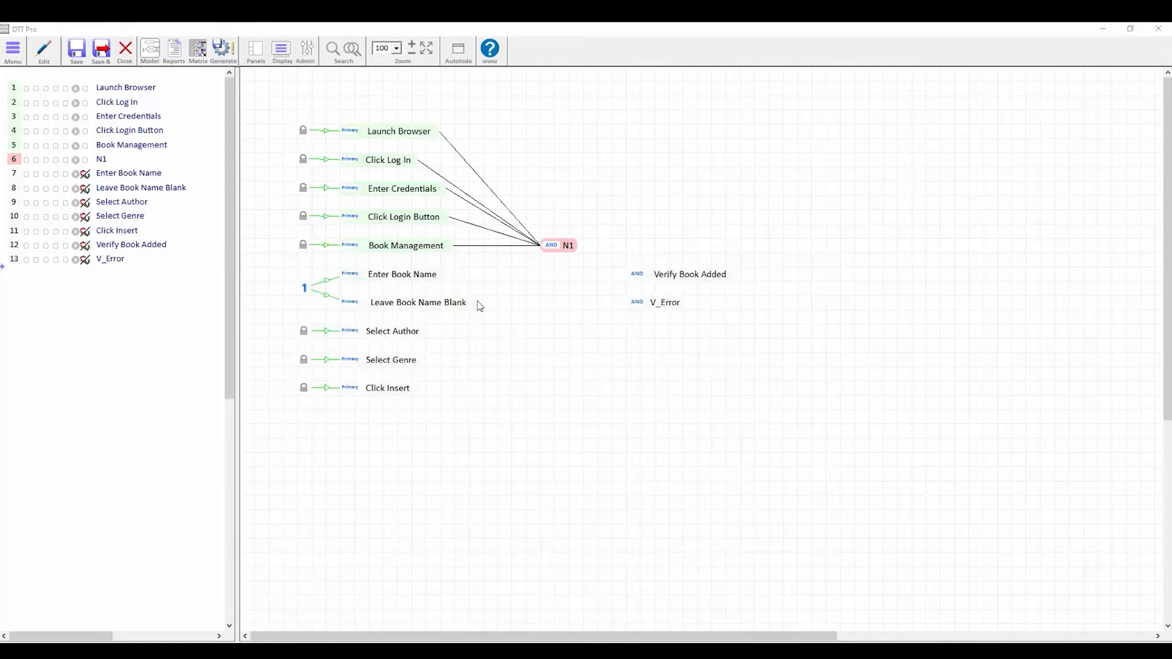
- Link Enter Book Name to Verify Book Added, Leave Book Name Blank to V_Error, and Select Author to both effects
{"action": "left_click_drag", "start_coordinate": [405, 276], "coordinate": [691, 278]}
{"action": "left_click_drag", "start_coordinate": [379, 304], "coordinate": [654, 302]}
{"action": "left_click", "coordinate": [352, 337]}
{"action": "left_click_drag", "start_coordinate": [351, 336], "coordinate": [640, 304]}
{"action": "left_click", "coordinate": [640, 304]}
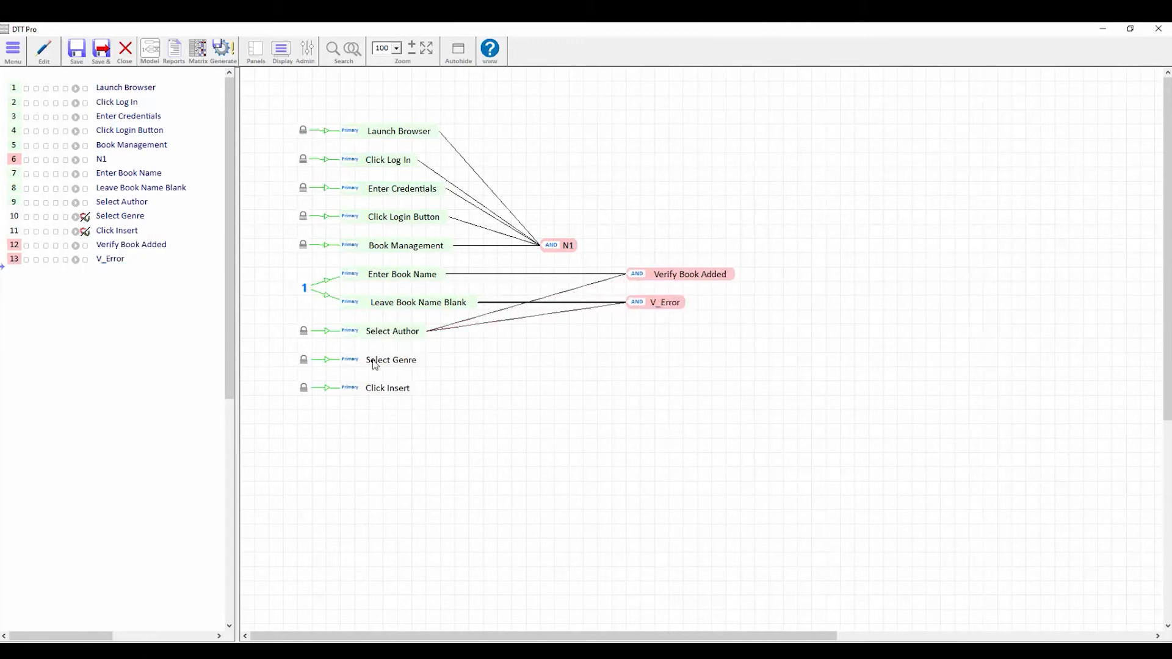
- Connect Select Genre, Click Insert and N1 to both Verify Book Added and V_Error
{"action": "left_click_drag", "start_coordinate": [375, 359], "coordinate": [639, 275]}
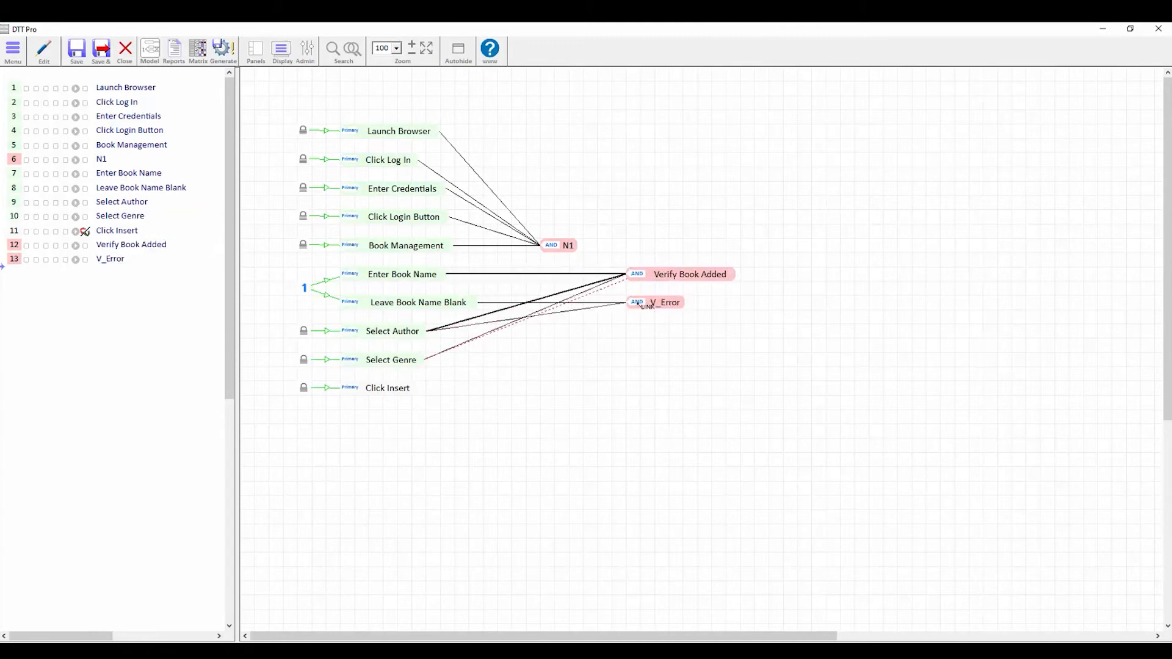
{"action": "left_click", "coordinate": [650, 302]}
{"action": "left_click_drag", "start_coordinate": [356, 391], "coordinate": [641, 276]}
{"action": "left_click", "coordinate": [638, 304]}
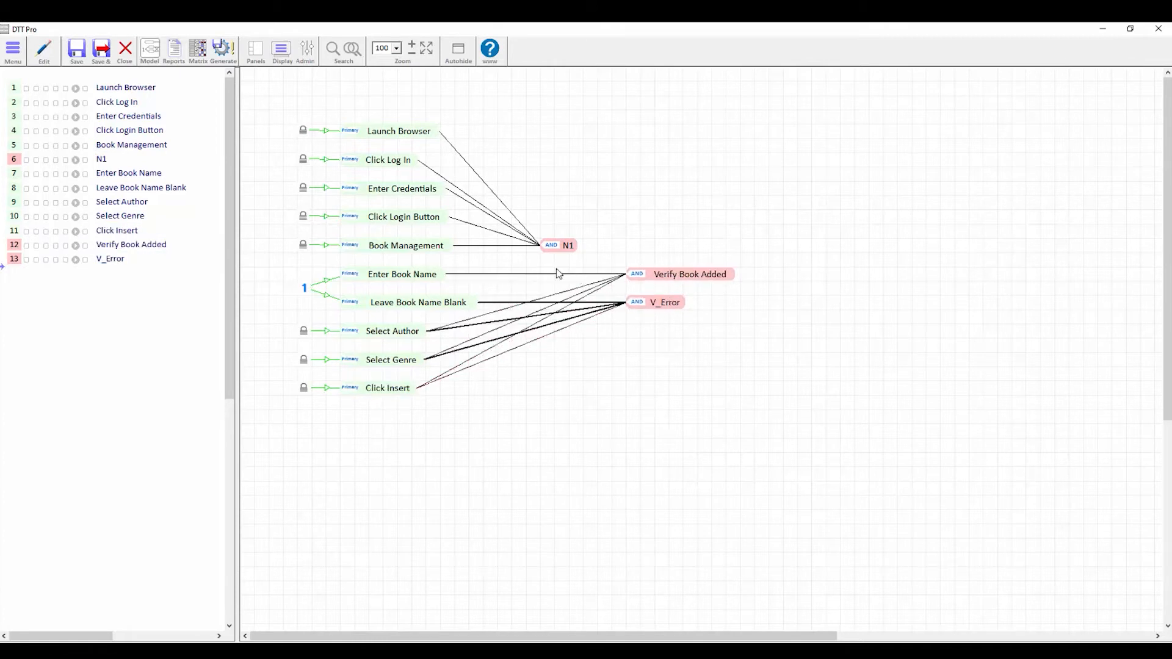
{"action": "left_click_drag", "start_coordinate": [558, 251], "coordinate": [638, 278]}
{"action": "left_click", "coordinate": [648, 302]}
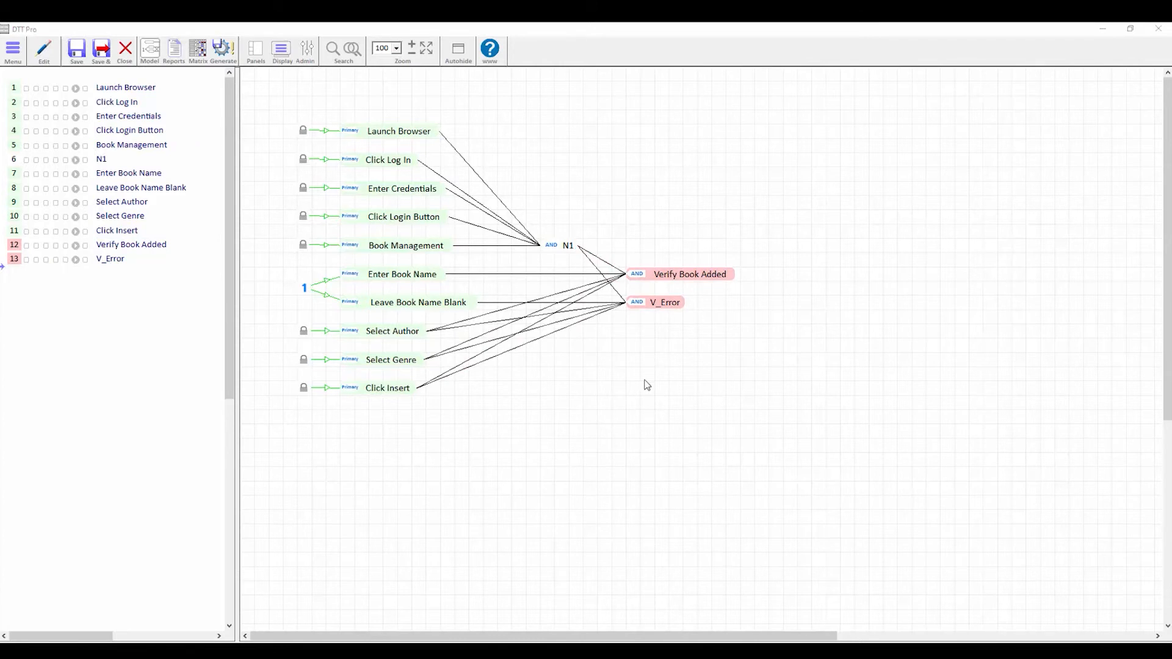
- Generate Book Management V1 test cases, 2 tests from 6 paths, and open the report
{"action": "left_click", "coordinate": [223, 49]}
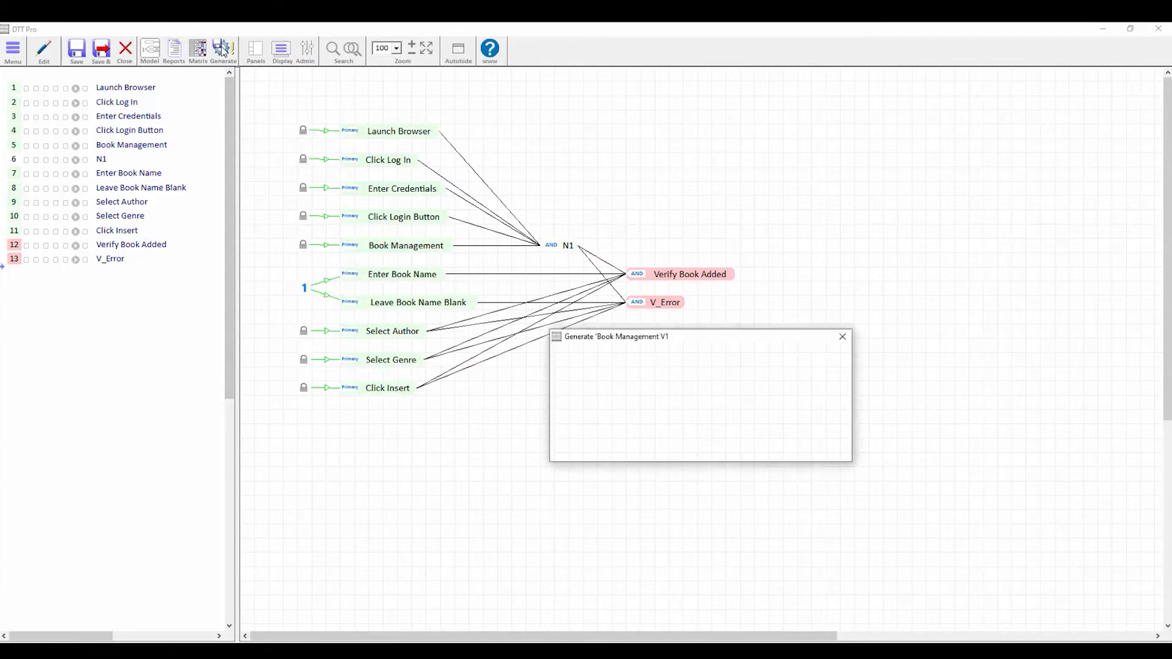
{"action": "left_click", "coordinate": [576, 370]}
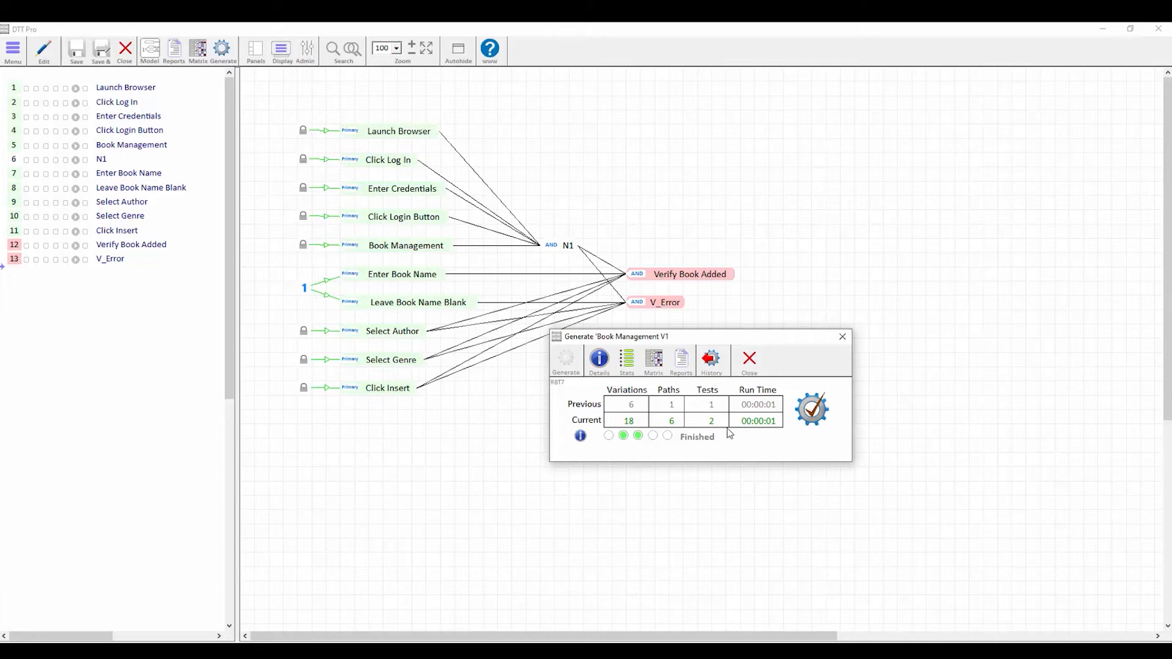
{"action": "left_click", "coordinate": [682, 365]}
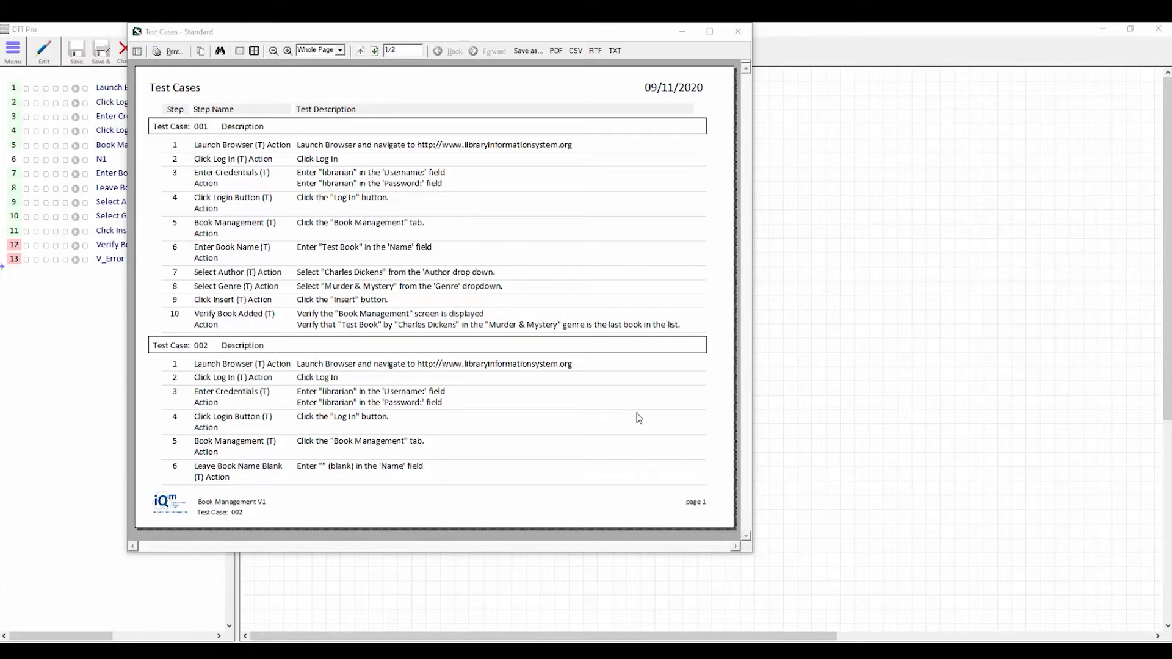
- Close the Test Cases report after reviewing test cases 001 and 002
{"action": "left_click", "coordinate": [739, 32]}
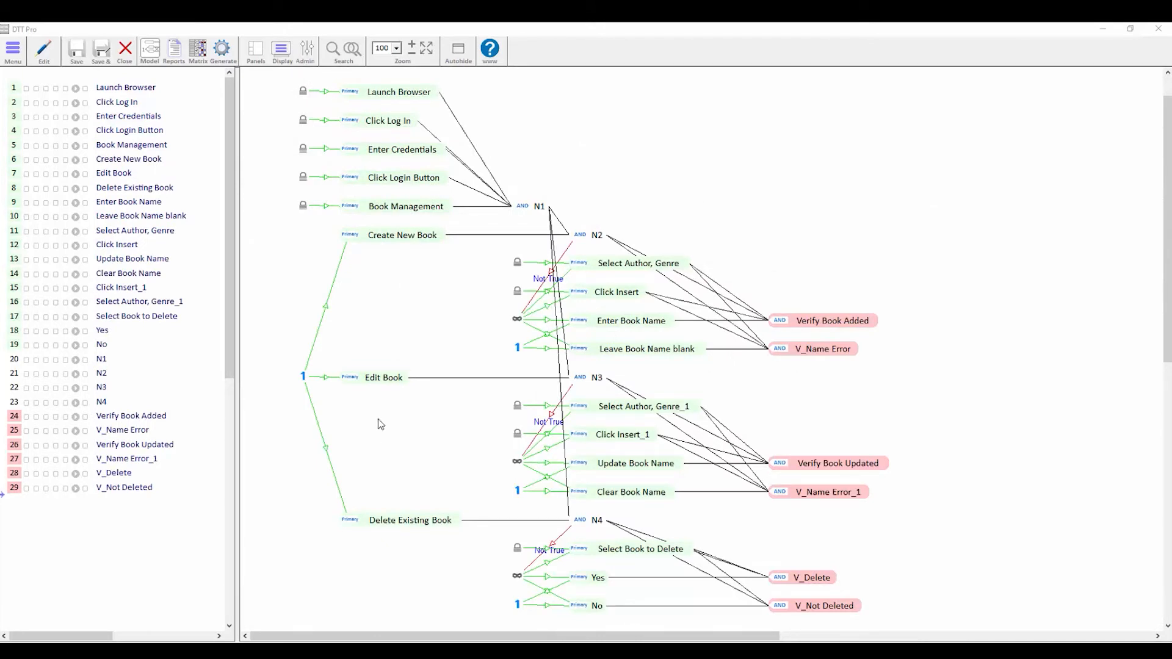
- Generate Book Management V3 test cases, 6 tests from 24 paths, and open the report
{"action": "left_click_drag", "start_coordinate": [353, 361], "coordinate": [610, 498]}
{"action": "left_click_drag", "start_coordinate": [366, 502], "coordinate": [647, 586]}
{"action": "left_click", "coordinate": [430, 482]}
{"action": "left_click", "coordinate": [223, 49]}
{"action": "left_click", "coordinate": [562, 360]}
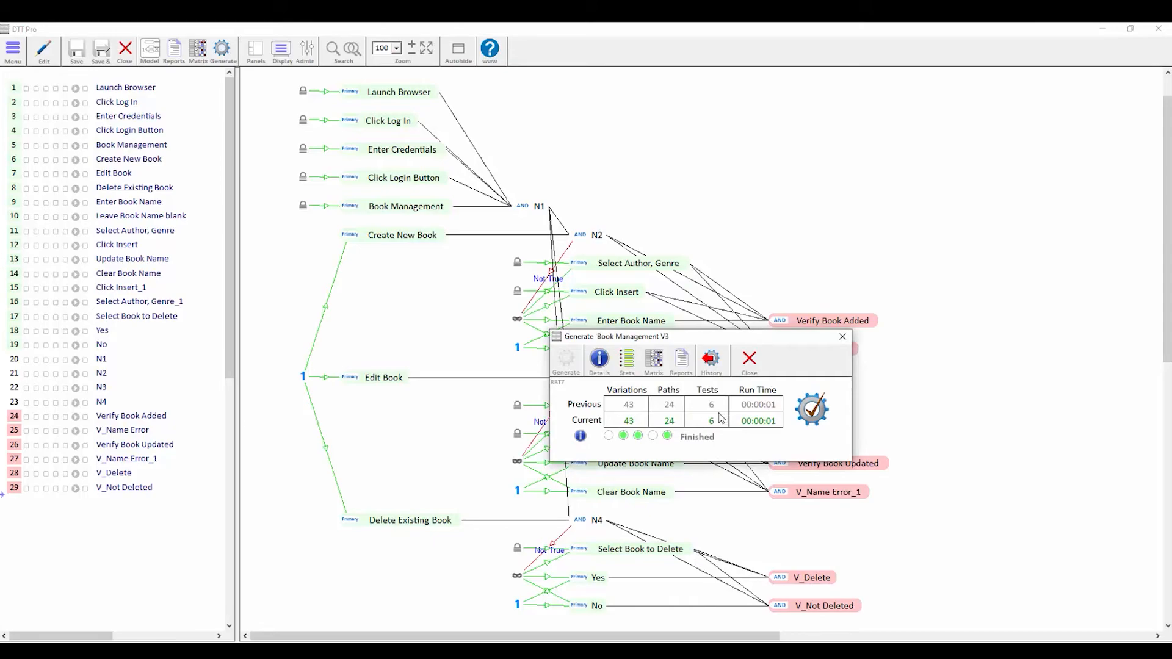
{"action": "left_click", "coordinate": [681, 364]}
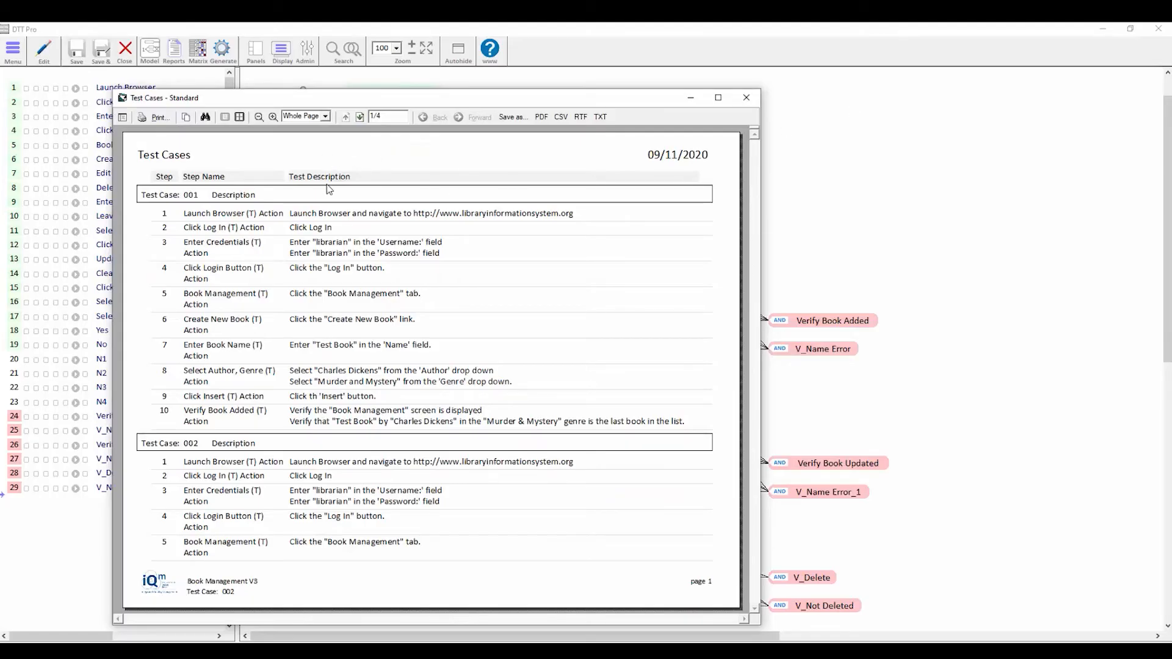
- Page through the Book Management V3 test case report up to page 4/4
{"action": "left_click", "coordinate": [360, 116]}
{"action": "left_click", "coordinate": [360, 117]}
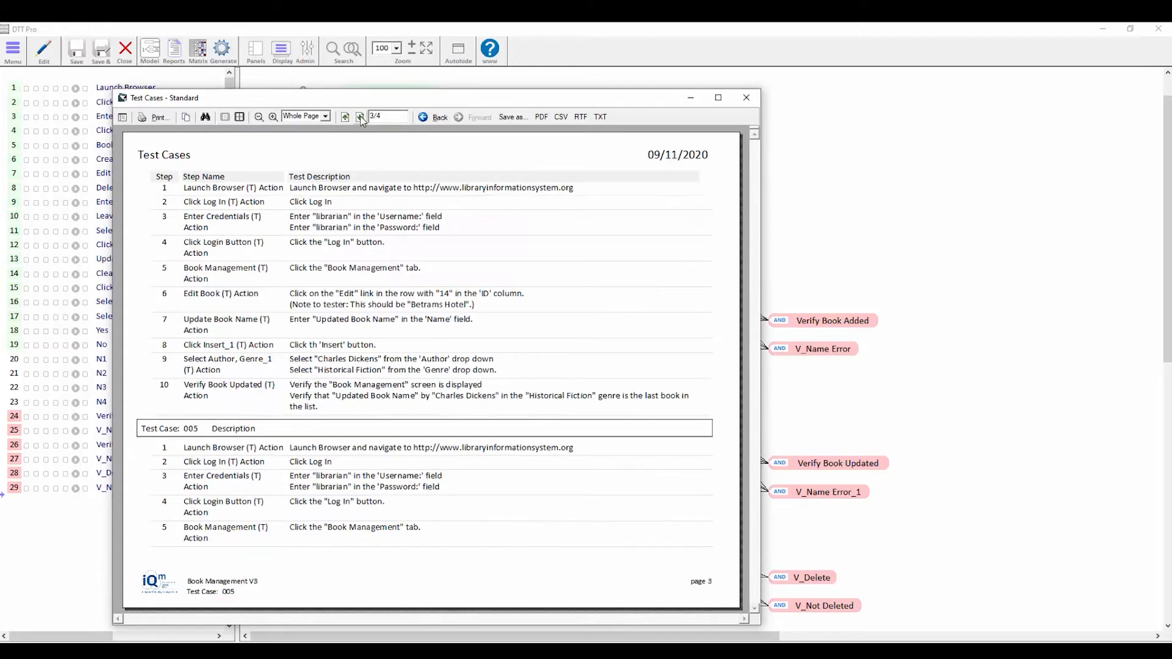
{"action": "left_click", "coordinate": [360, 116]}
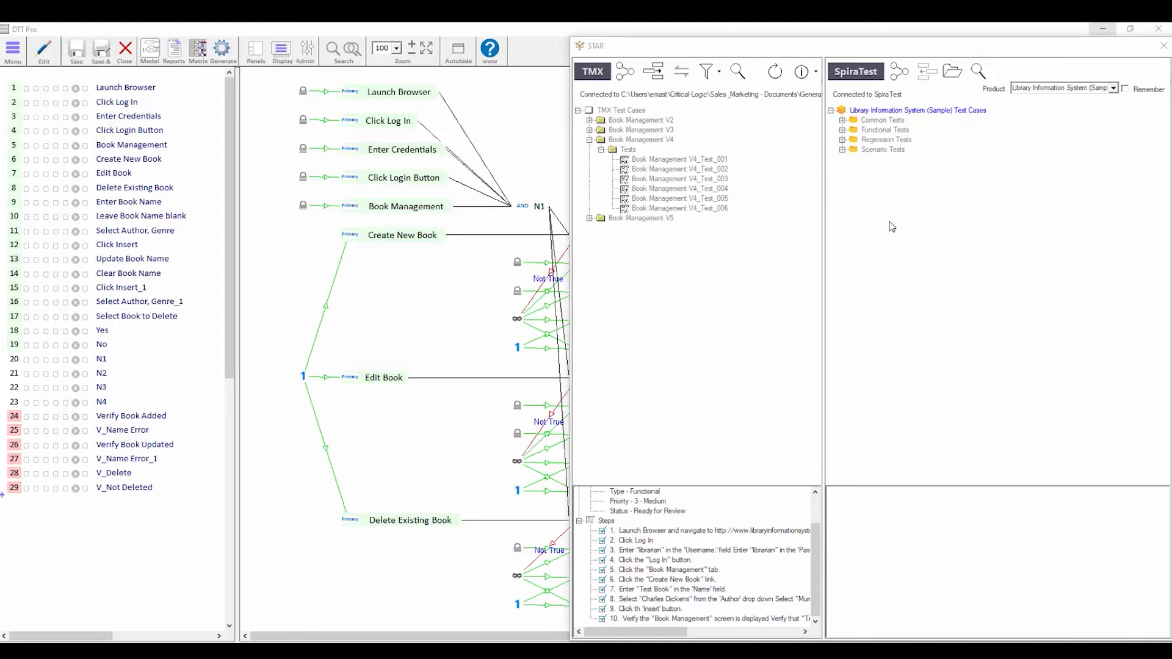
- Check Book Management V4 tests 001 through 006 in STAR's TMX tree
{"action": "left_click", "coordinate": [652, 260]}
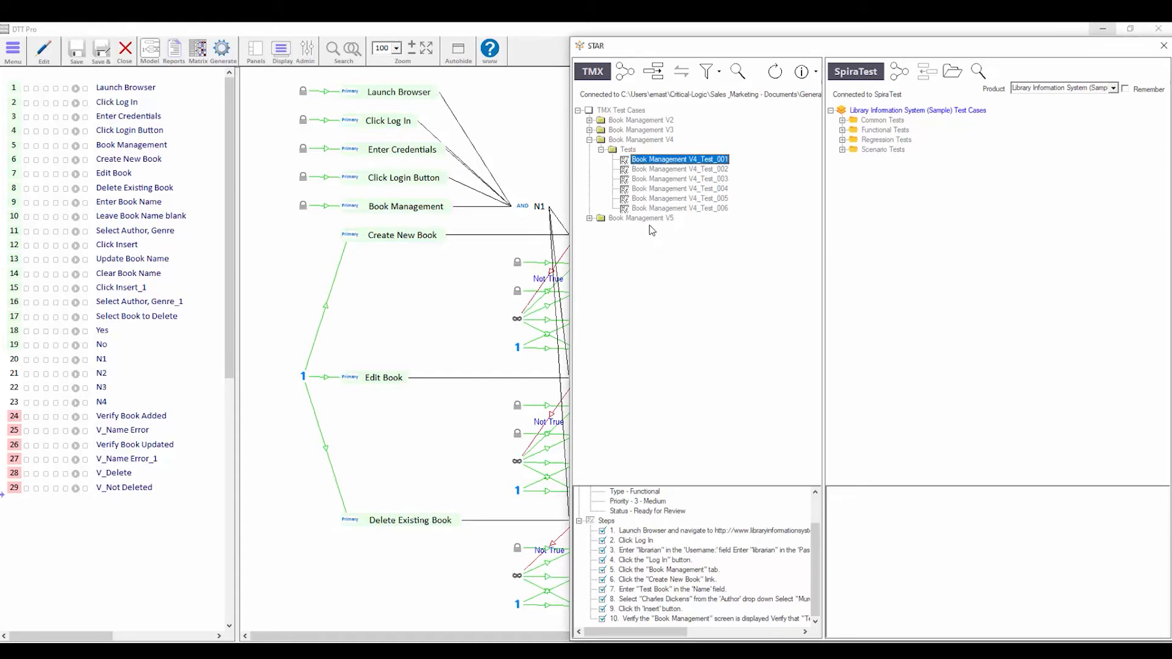
{"action": "left_click", "coordinate": [635, 151]}
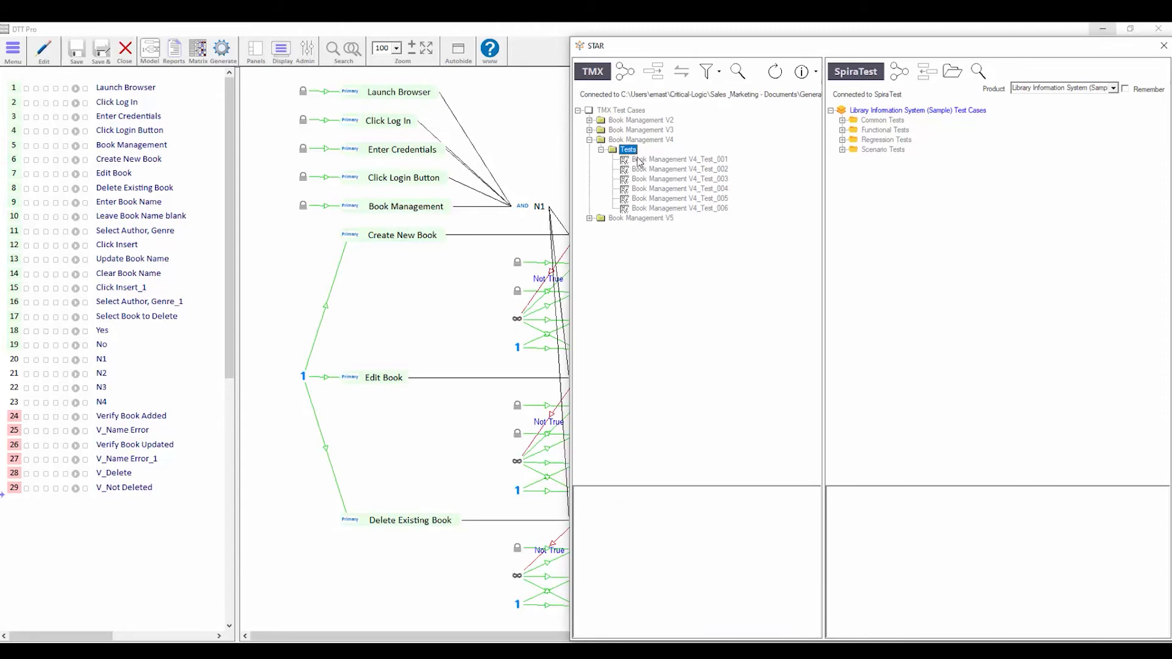
{"action": "left_click", "coordinate": [638, 160]}
{"action": "left_click", "coordinate": [637, 170]}
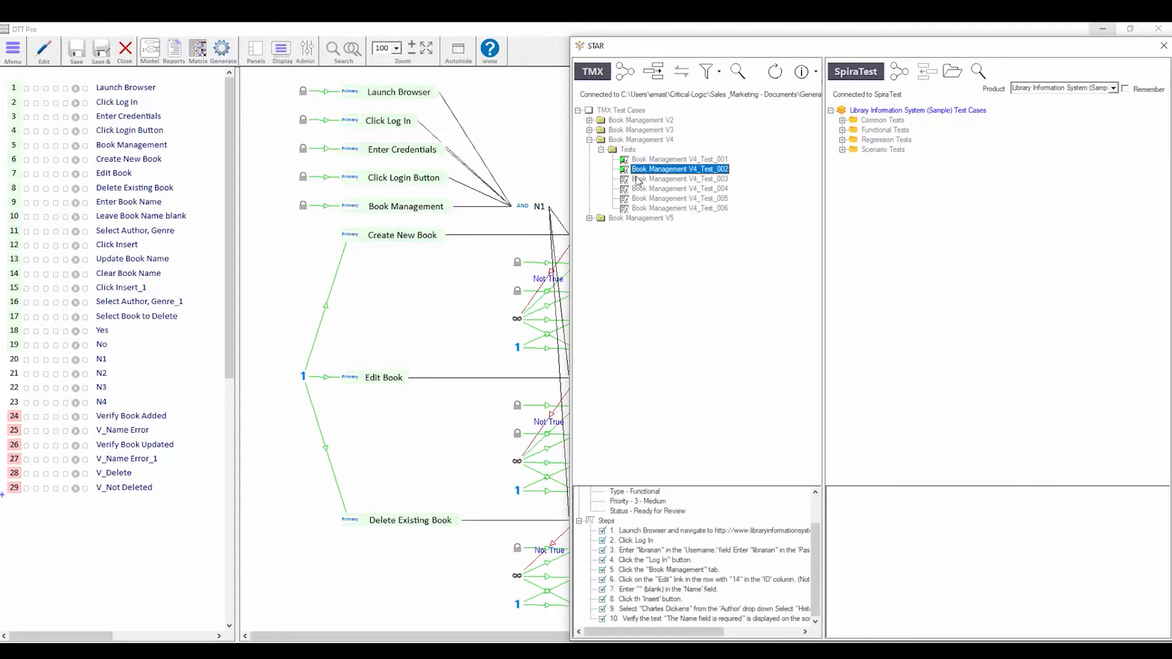
{"action": "left_click", "coordinate": [638, 180]}
{"action": "left_click", "coordinate": [638, 189]}
{"action": "left_click", "coordinate": [637, 200]}
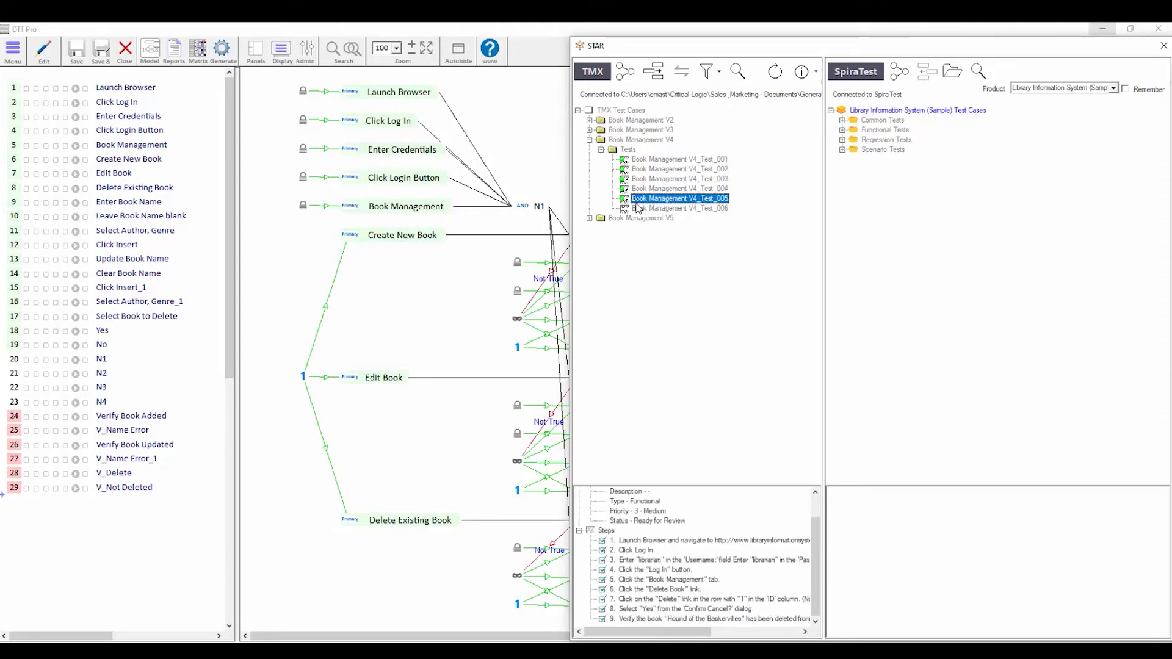
{"action": "left_click", "coordinate": [638, 208]}
- Create a Model-Generated folder in SpiraTest and add the six tests to it
{"action": "left_click", "coordinate": [662, 74]}
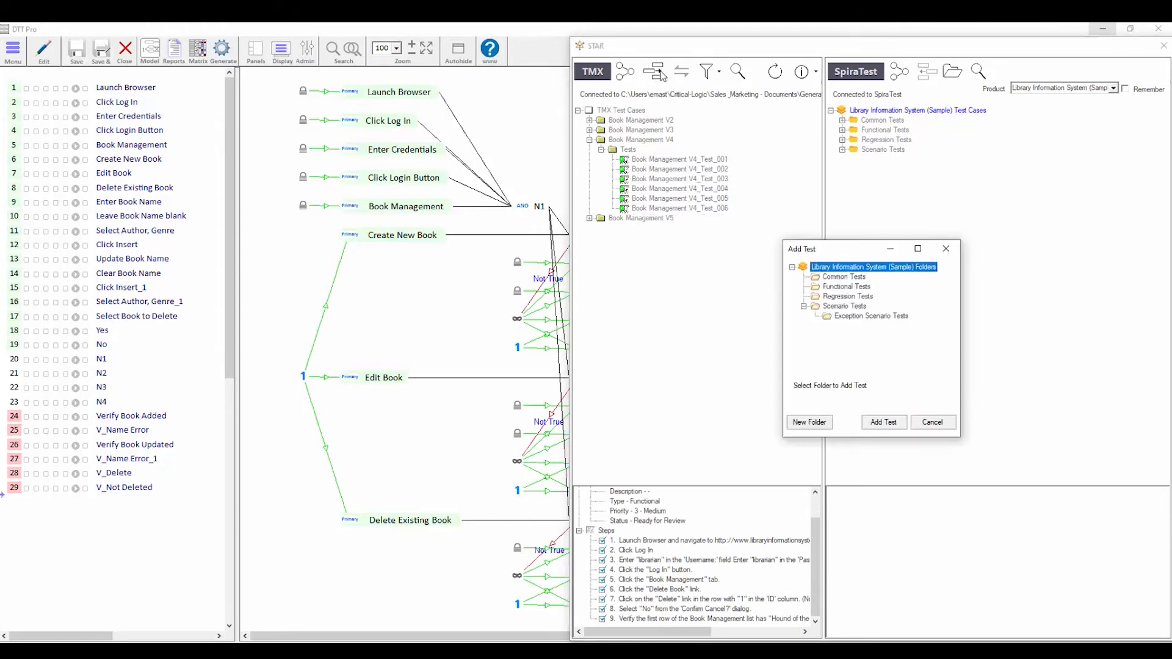
{"action": "left_click", "coordinate": [811, 422]}
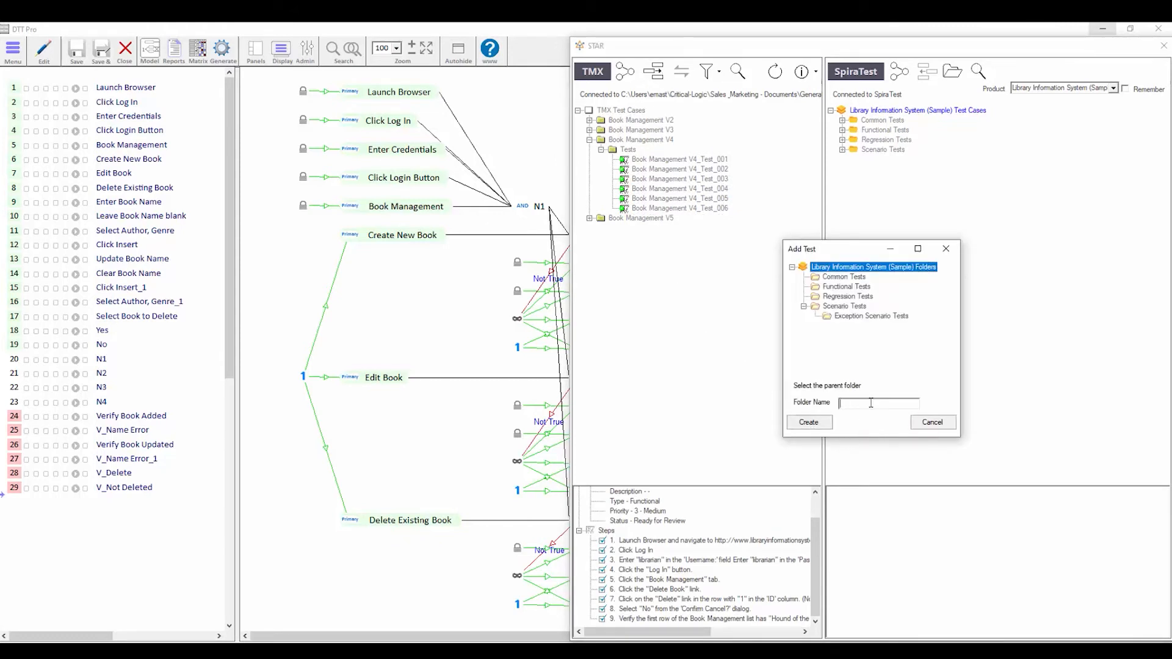
{"action": "type", "text": "MOd"}
{"action": "key", "text": "BackSpace"}
{"action": "key", "text": "BackSpace"}
{"action": "type", "text": "odel-Generated"}
{"action": "left_click", "coordinate": [809, 422]}
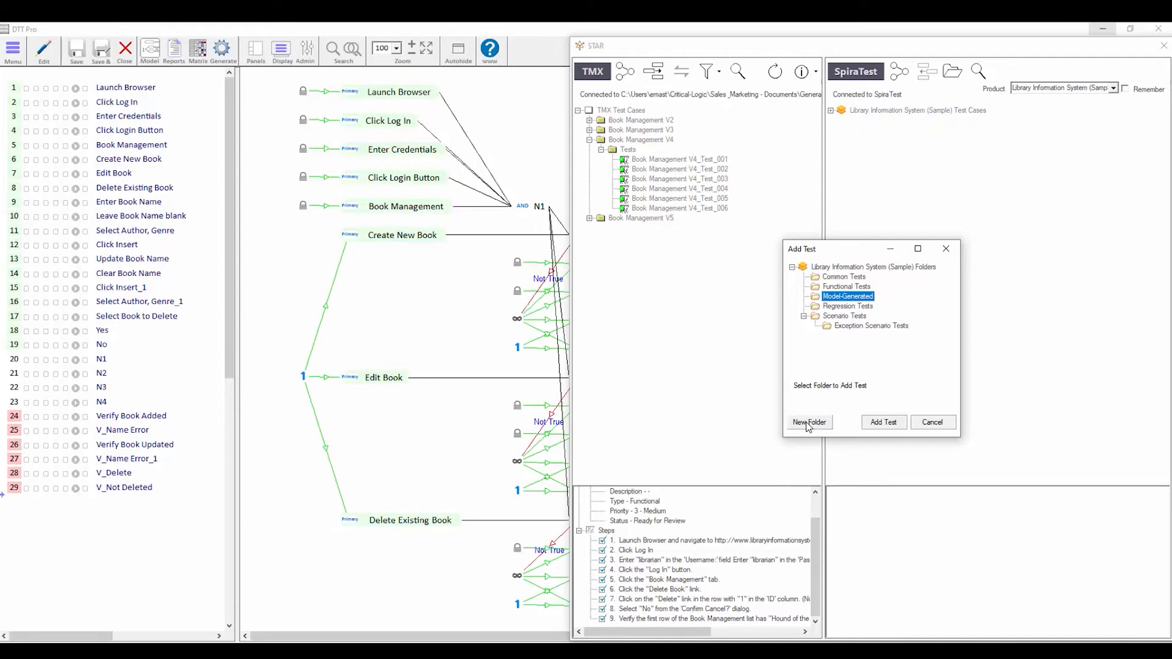
{"action": "left_click", "coordinate": [884, 422]}
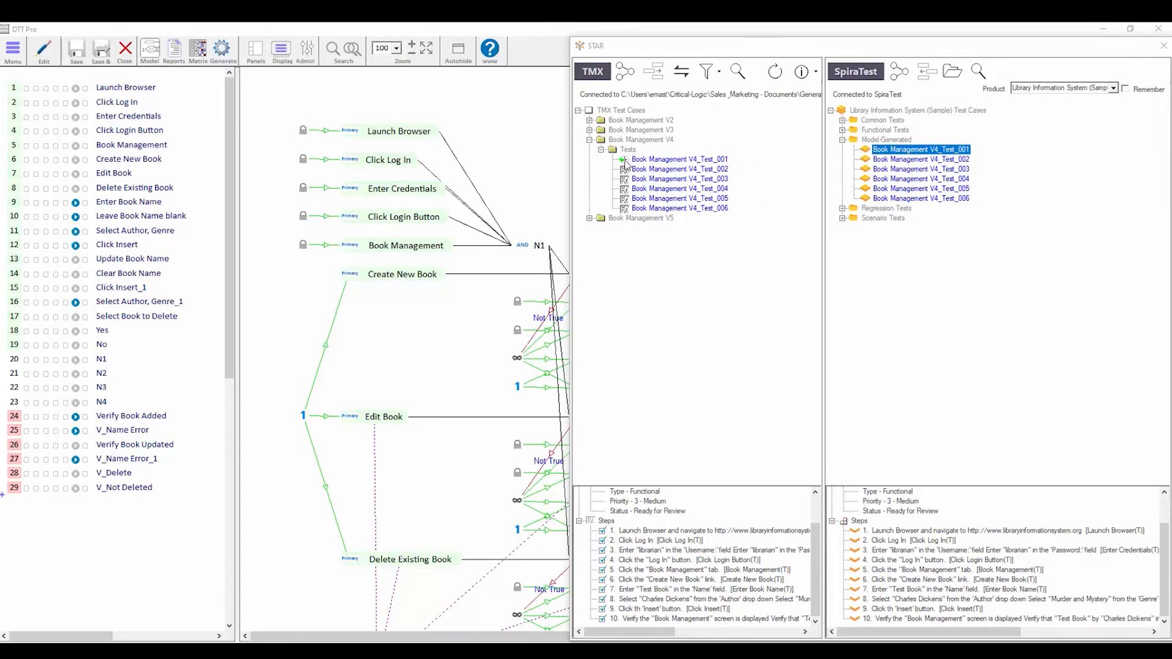
- Select Book Management V4_Test_001 and sync the V4 tests with SpiraTest
{"action": "left_click", "coordinate": [658, 160]}
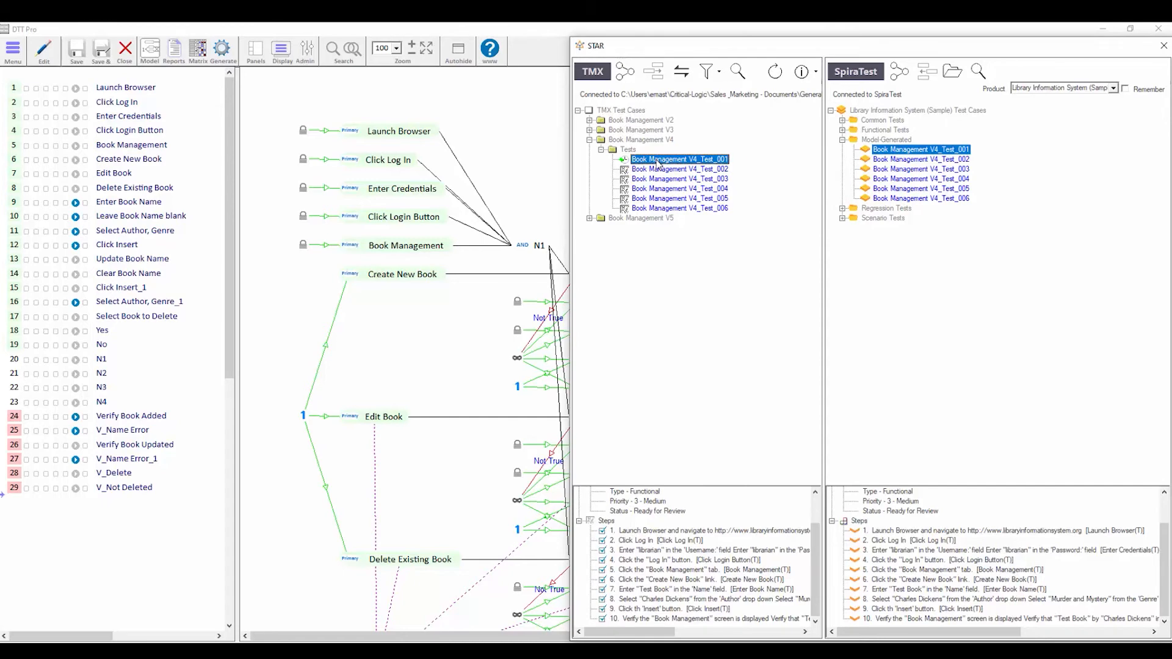
{"action": "left_click", "coordinate": [682, 75]}
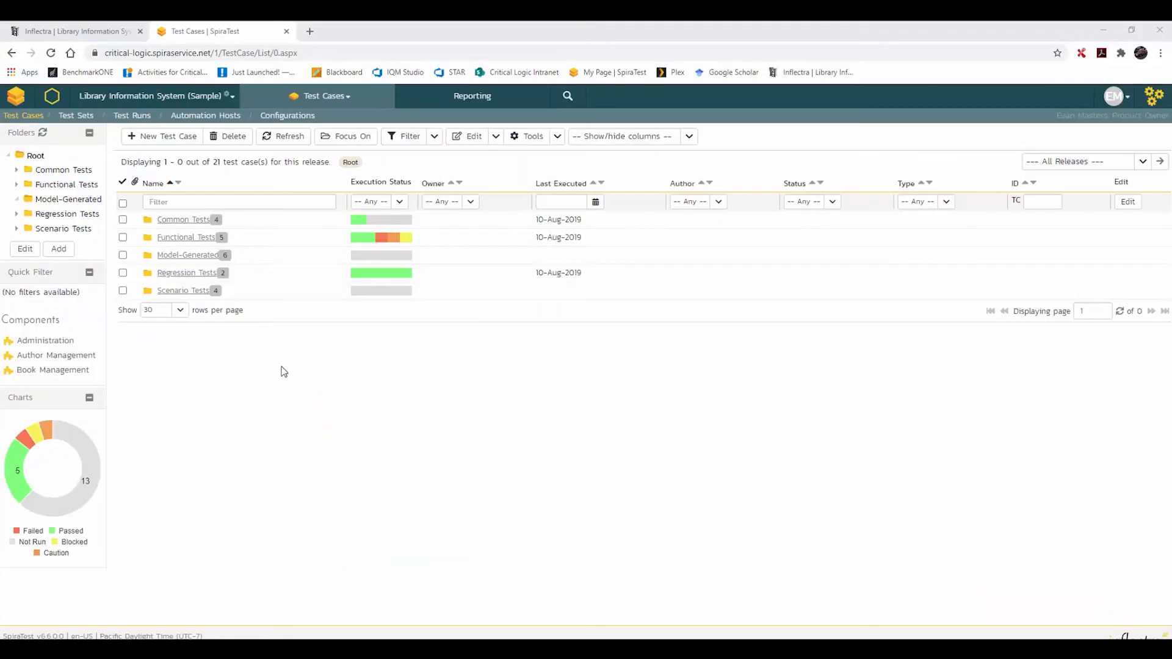
- Open the Model-Generated folder in SpiraTest's Test Cases list to view the six Book Management tests
{"action": "left_click", "coordinate": [196, 261]}
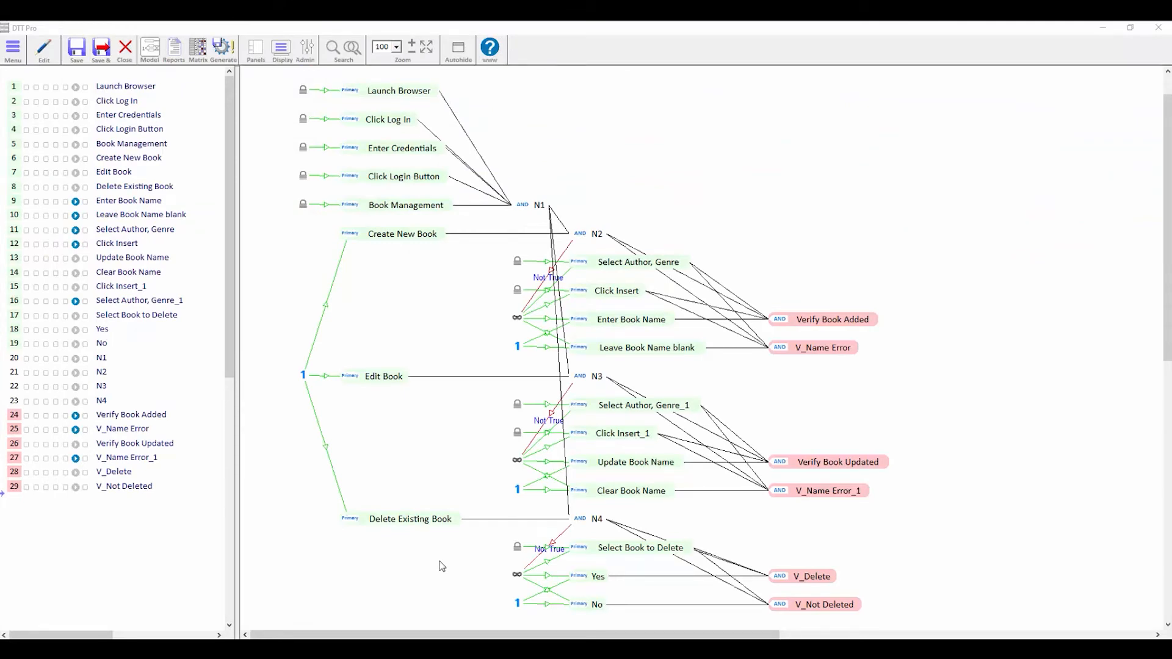
- Open Launch Browser's scripting and browse the Book Management, Create/Edit New Book and Log In page objects
{"action": "double_click", "coordinate": [425, 92]}
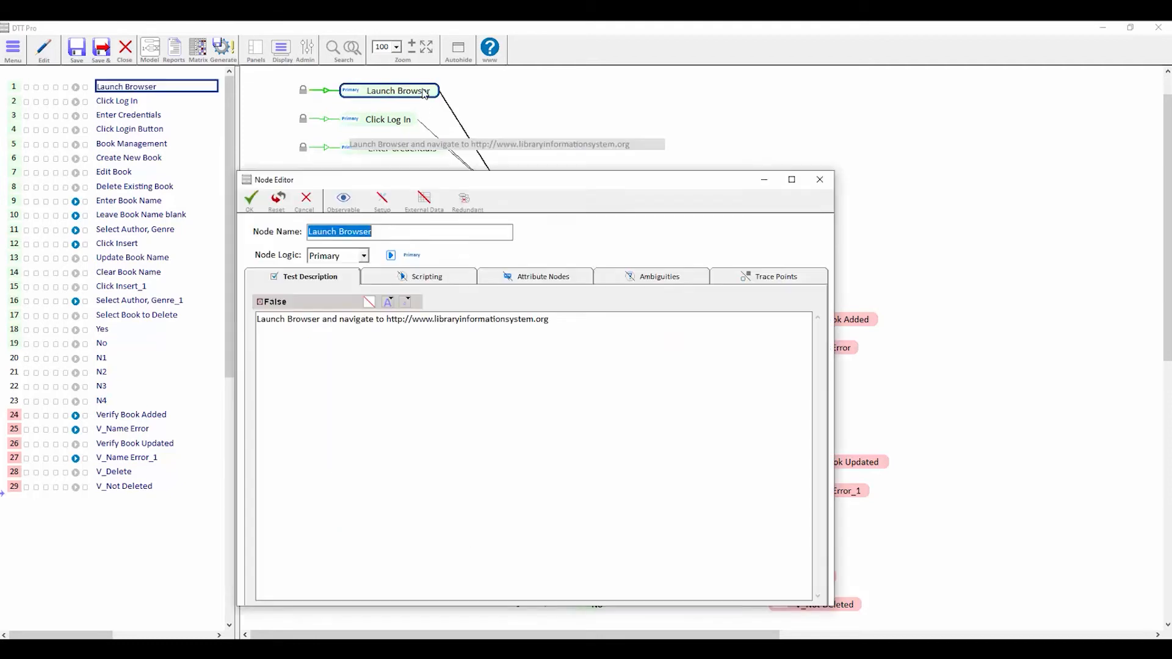
{"action": "left_click", "coordinate": [440, 280]}
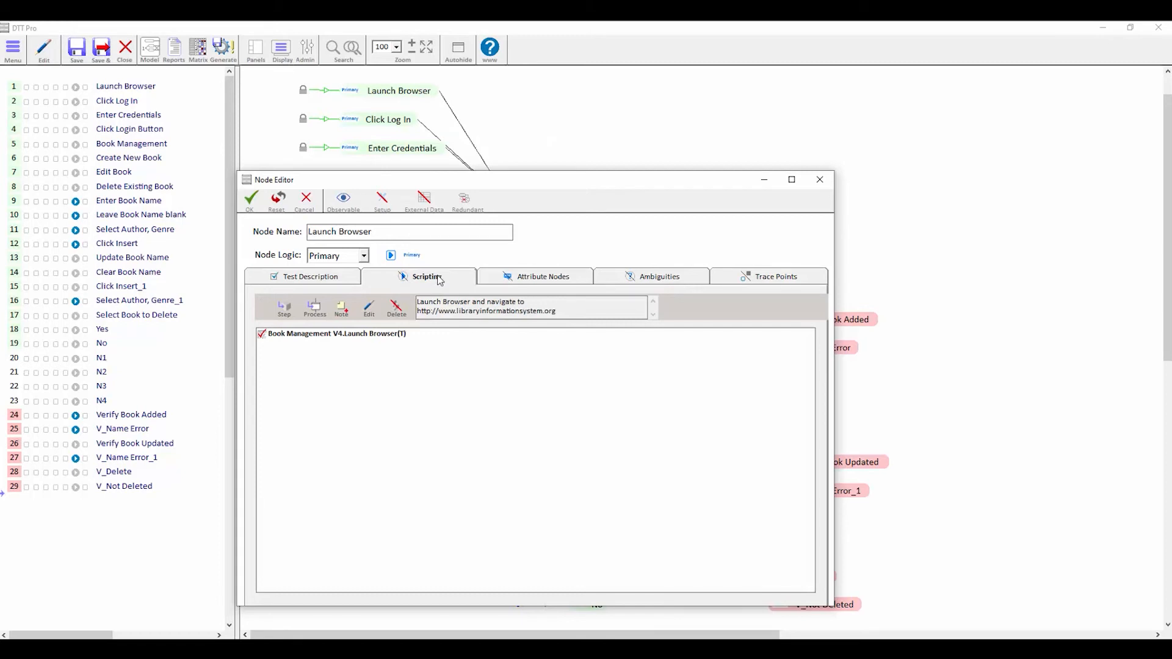
{"action": "left_click", "coordinate": [287, 309]}
{"action": "left_click", "coordinate": [473, 353]}
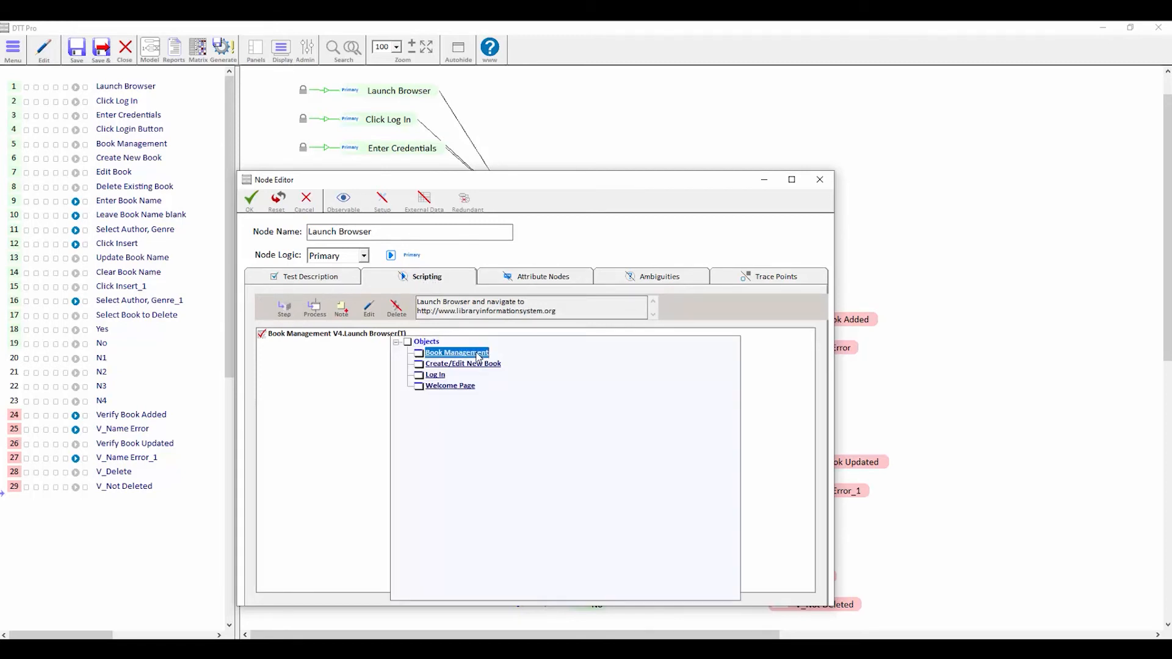
{"action": "left_click", "coordinate": [491, 387]}
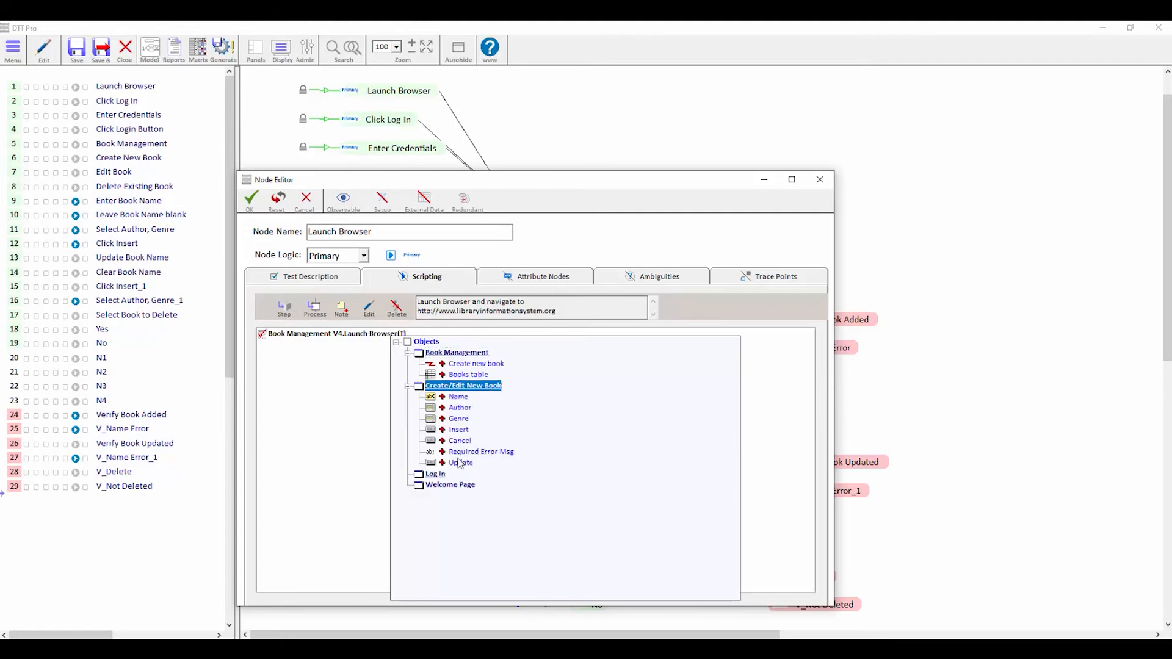
{"action": "left_click", "coordinate": [435, 475]}
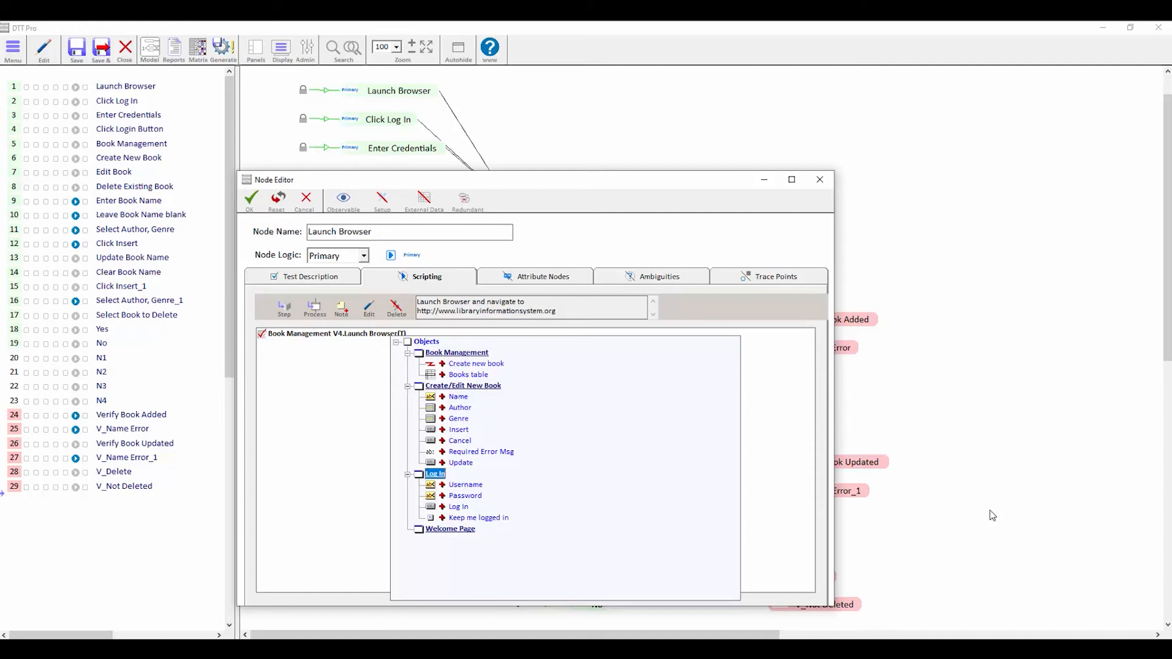
{"action": "left_click", "coordinate": [887, 542]}
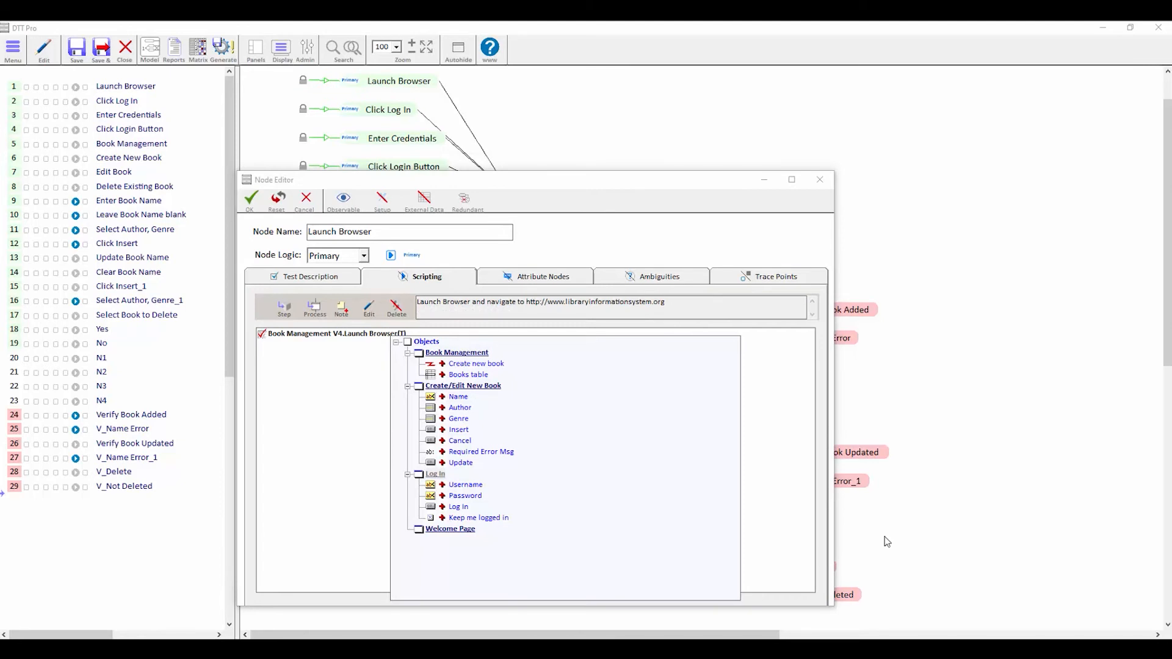
{"action": "left_click", "coordinate": [315, 307]}
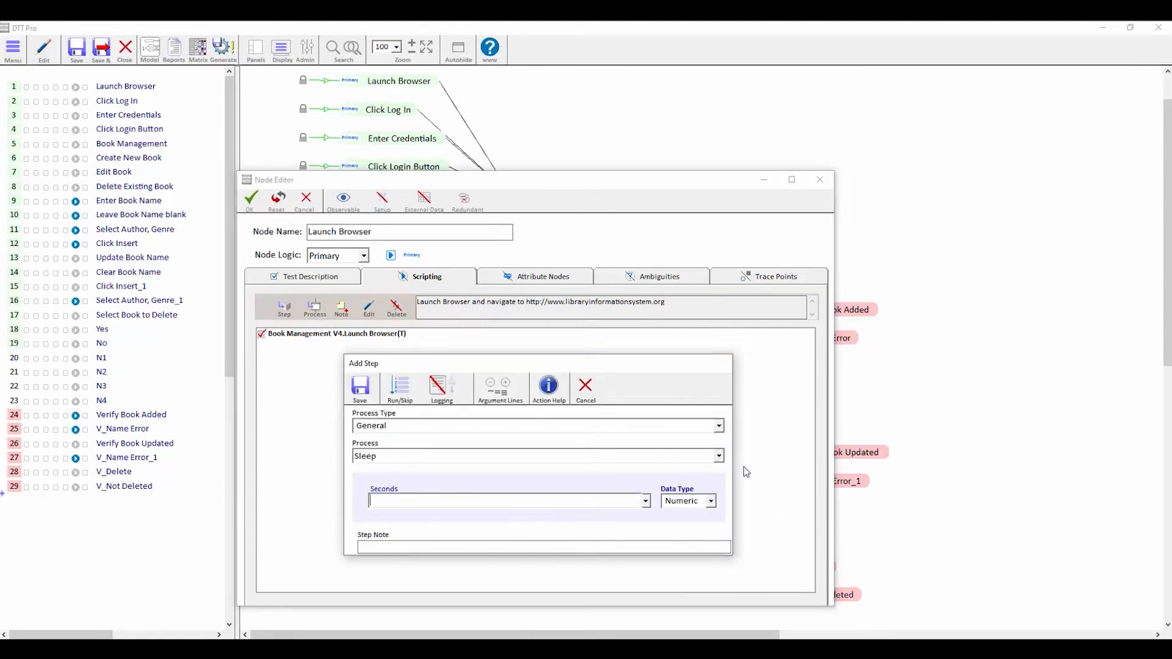
{"action": "left_click", "coordinate": [721, 458]}
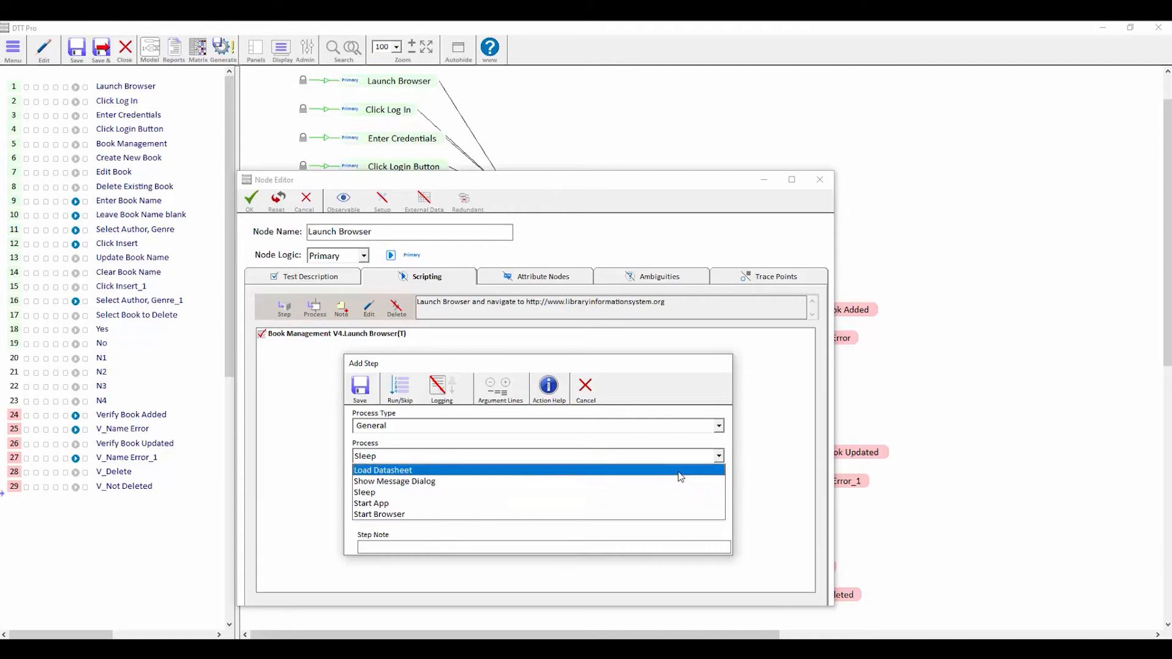
{"action": "left_click", "coordinate": [502, 513]}
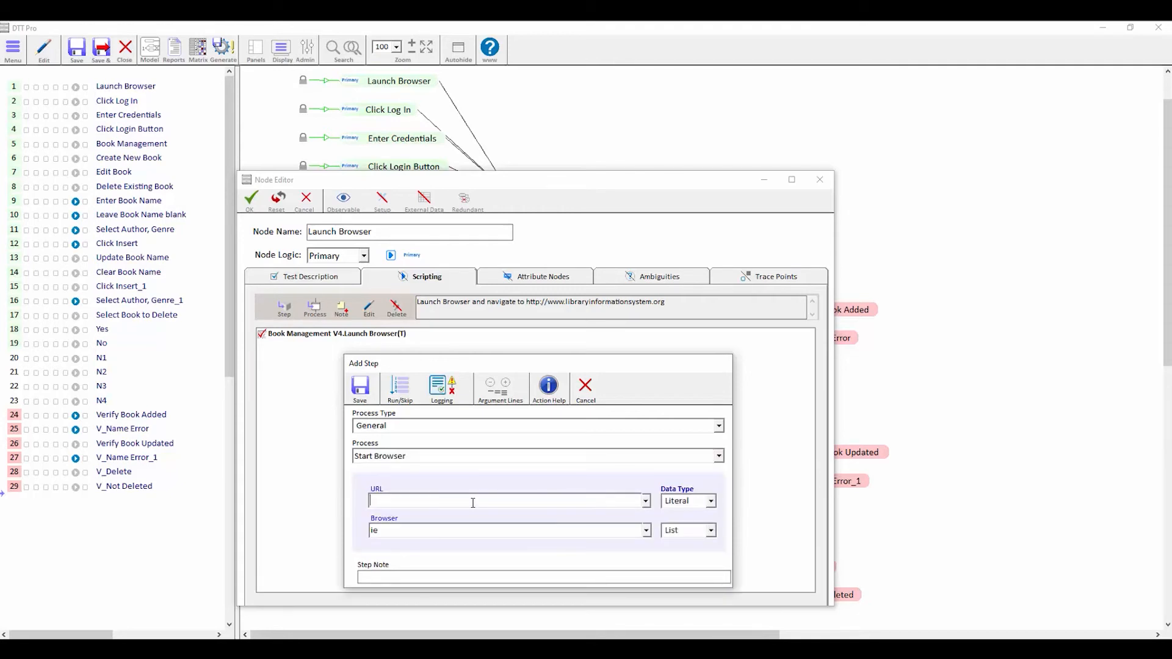
{"action": "type", "text": "http://www.libraryinformationsystem.org"}
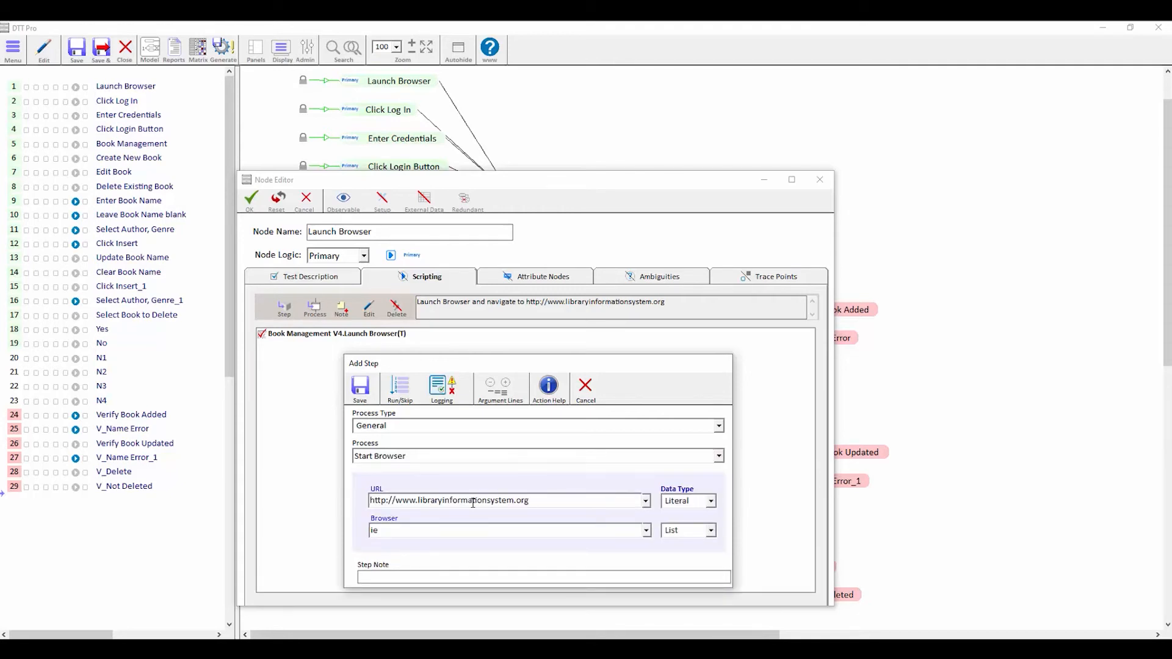
{"action": "left_click", "coordinate": [646, 531]}
{"action": "left_click", "coordinate": [461, 568]}
{"action": "left_click", "coordinate": [361, 389]}
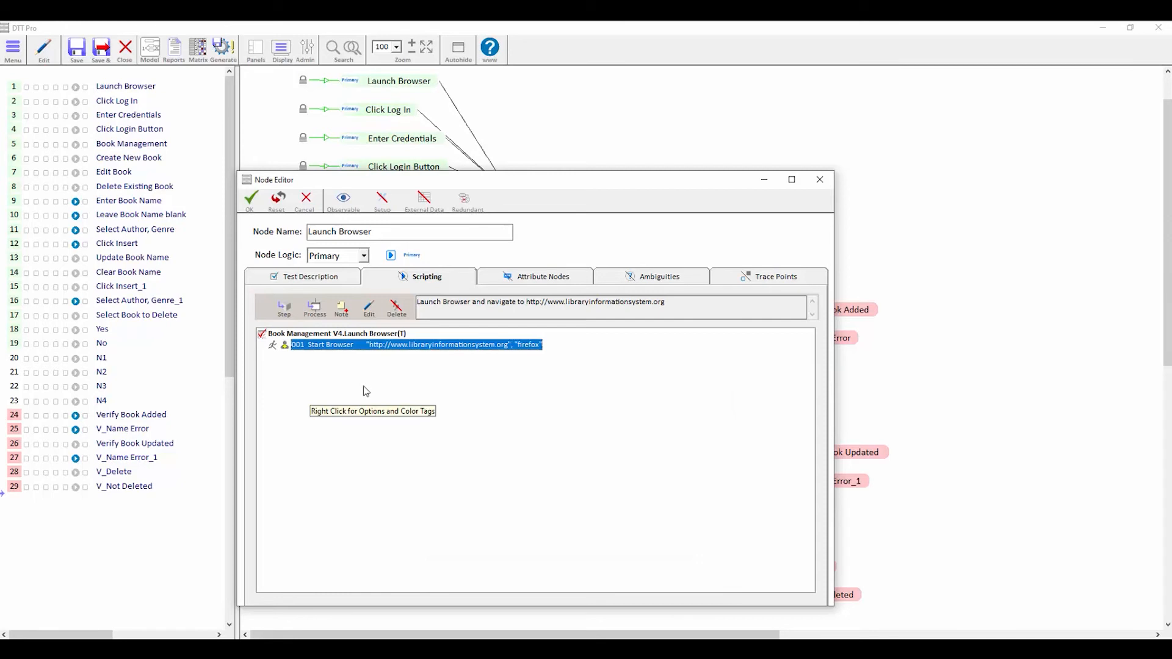
{"action": "left_click", "coordinate": [252, 201]}
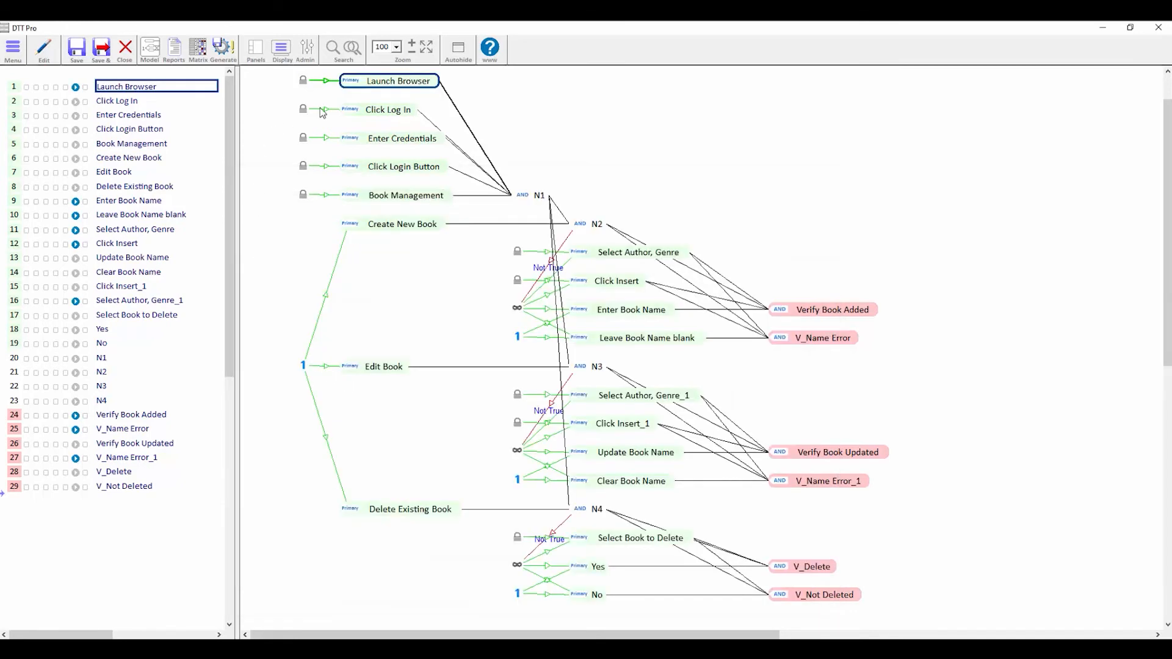
- Give the Click Log In node a click step on the Welcome Page's Log In/Out link
{"action": "double_click", "coordinate": [394, 110]}
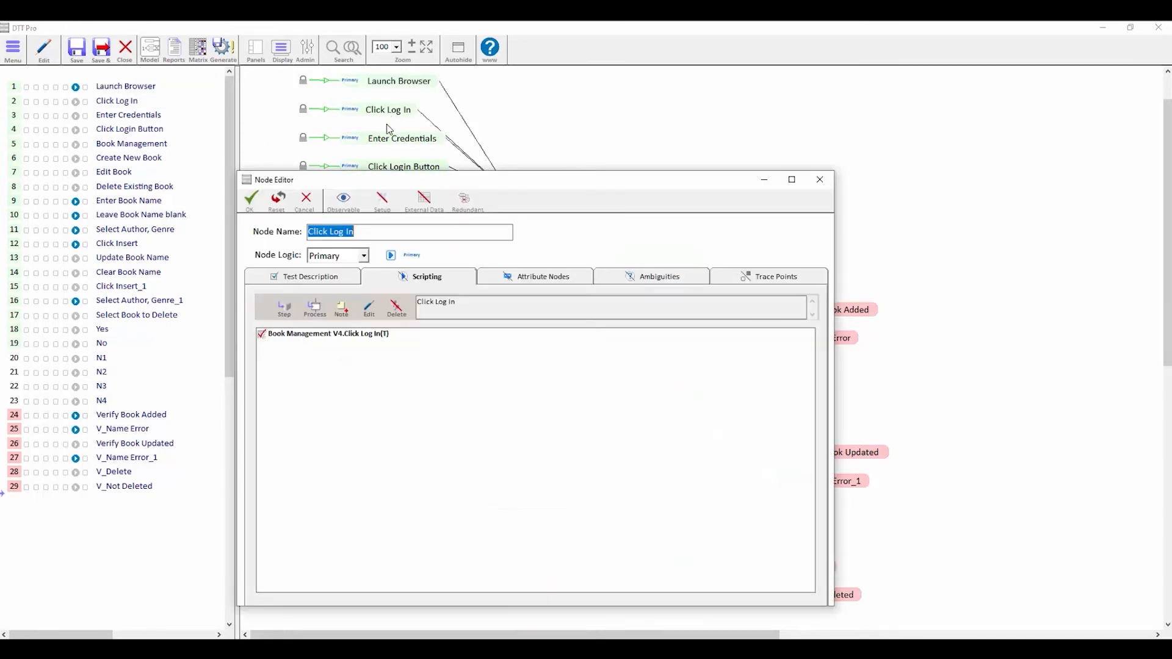
{"action": "left_click", "coordinate": [285, 310]}
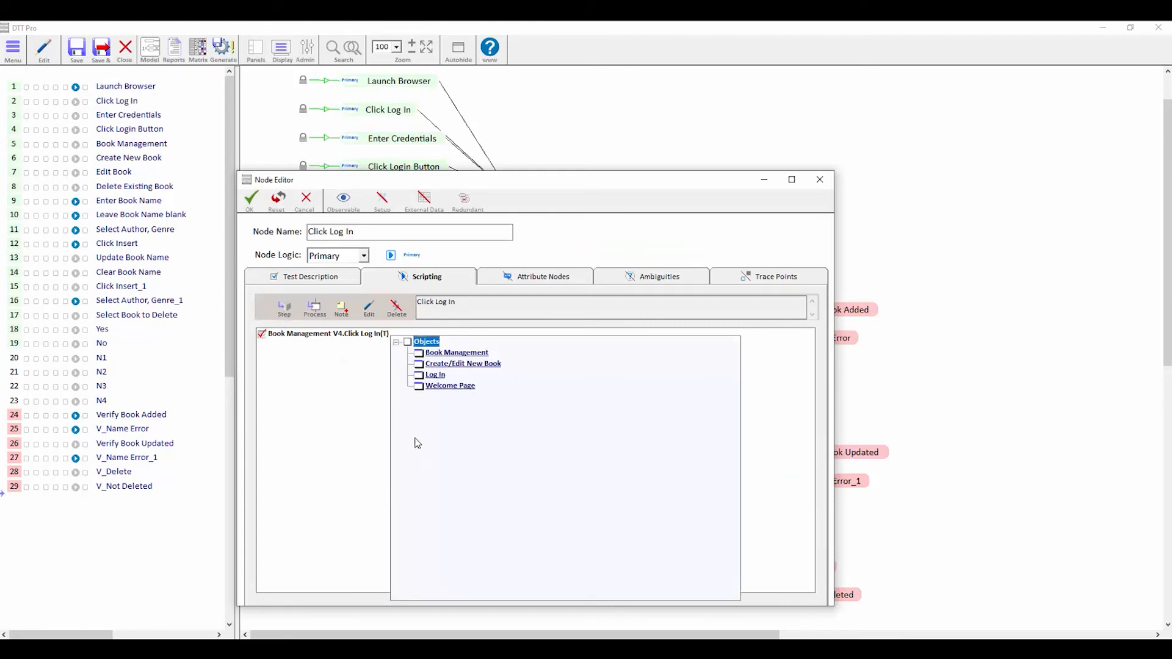
{"action": "double_click", "coordinate": [469, 385]}
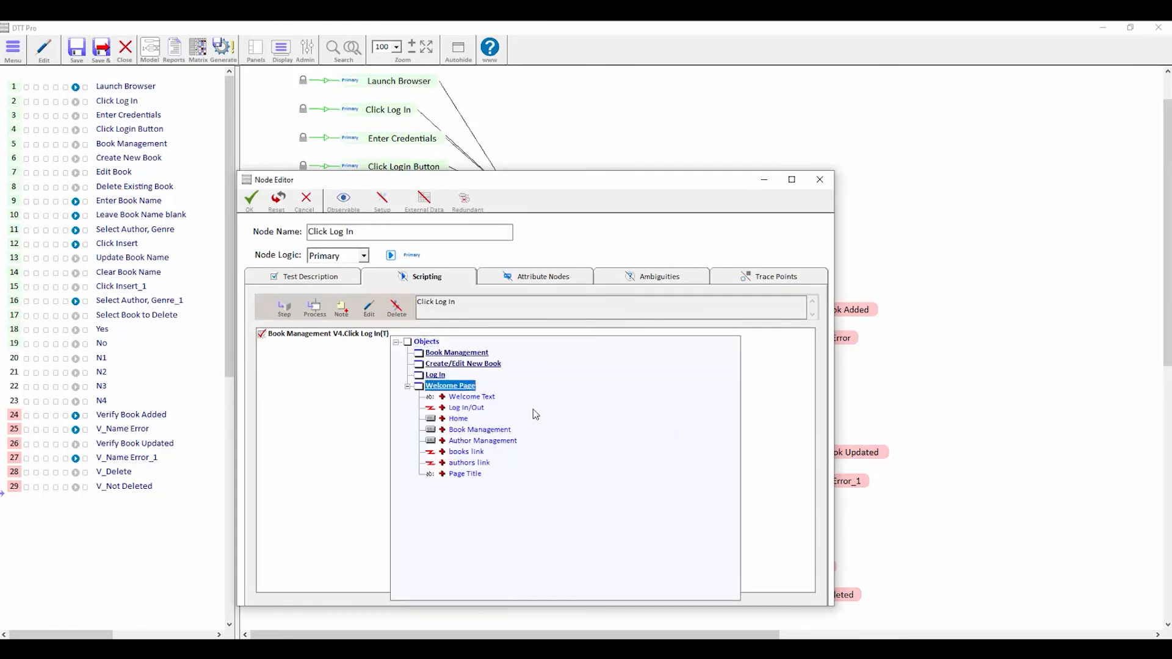
{"action": "left_click", "coordinate": [474, 408]}
{"action": "double_click", "coordinate": [477, 412]}
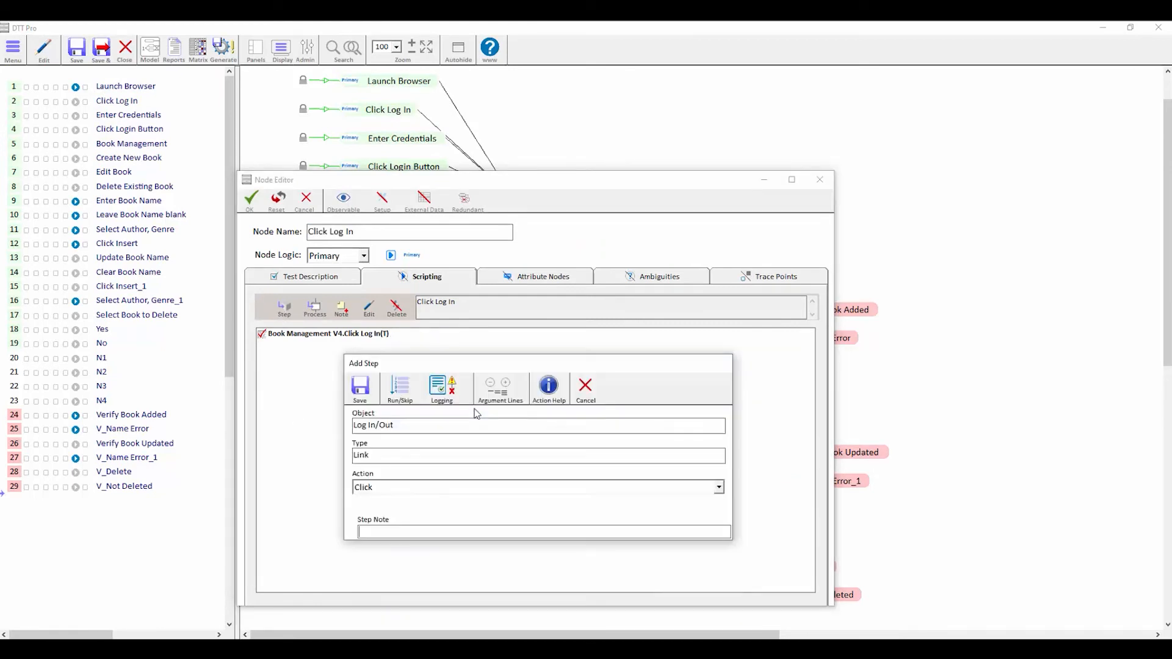
{"action": "left_click", "coordinate": [365, 389]}
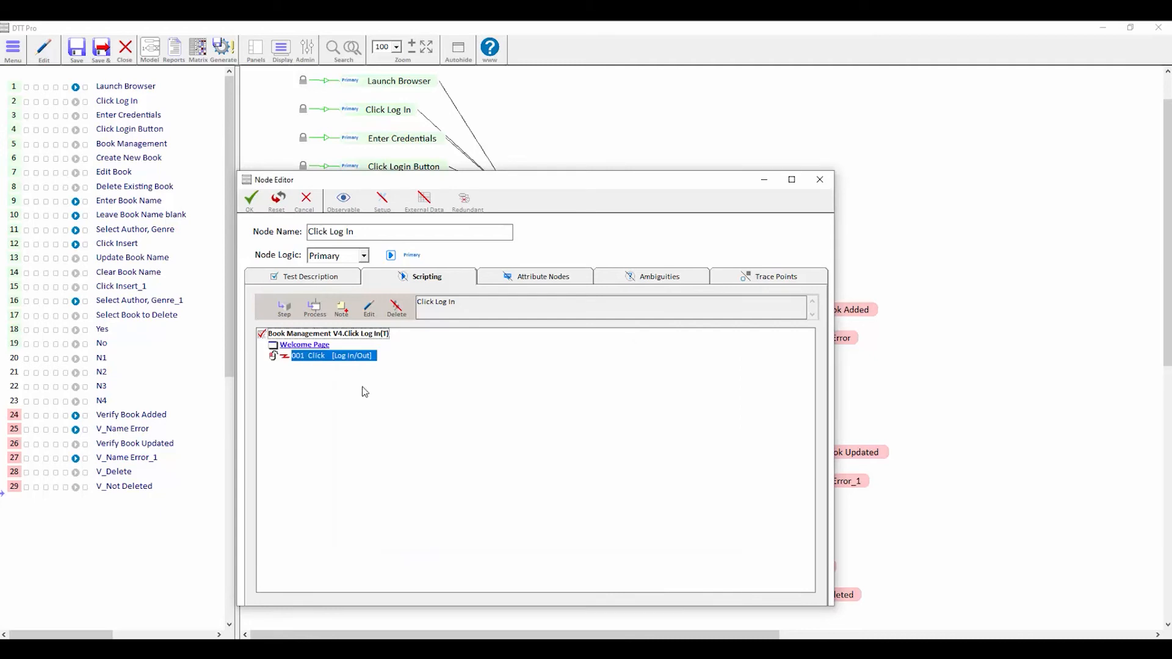
{"action": "left_click", "coordinate": [249, 199]}
- Give Enter Credentials Input steps filling the Log In page's Username and Password with the demo credentials
{"action": "double_click", "coordinate": [403, 147]}
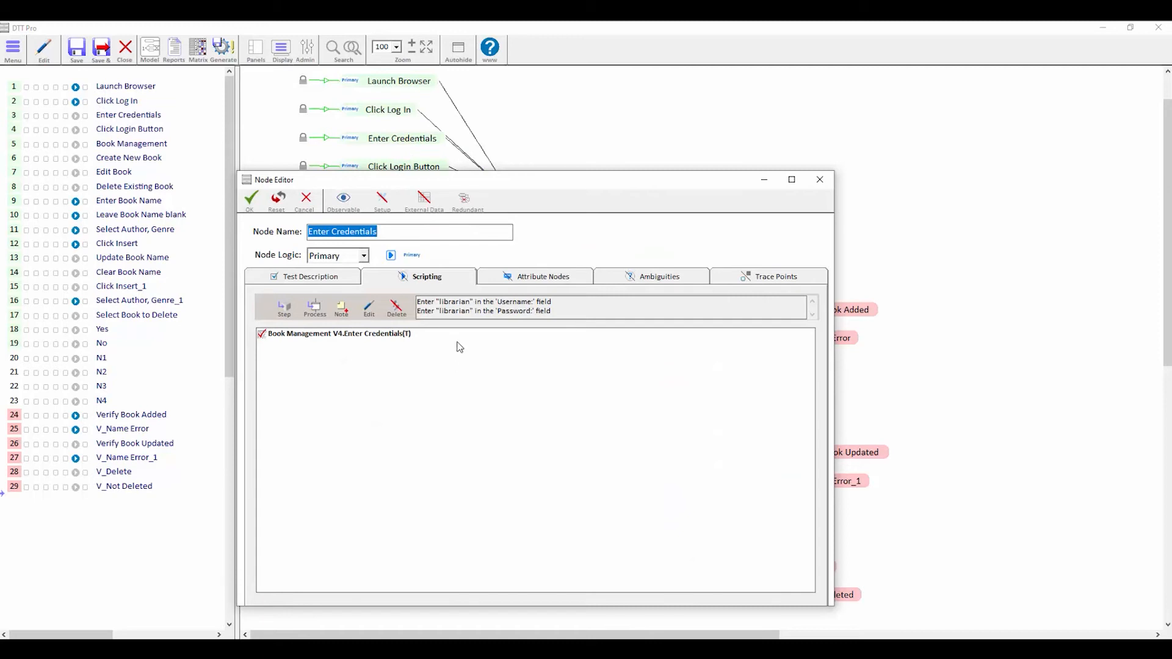
{"action": "left_click", "coordinate": [289, 312]}
{"action": "double_click", "coordinate": [437, 376]}
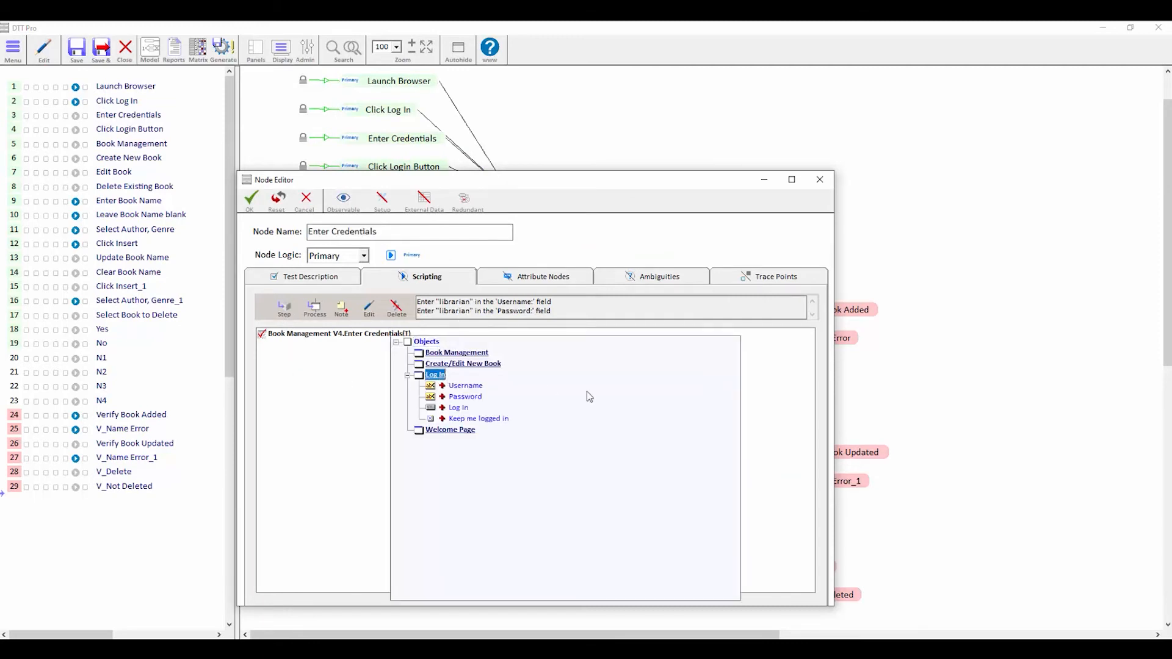
{"action": "double_click", "coordinate": [467, 387]}
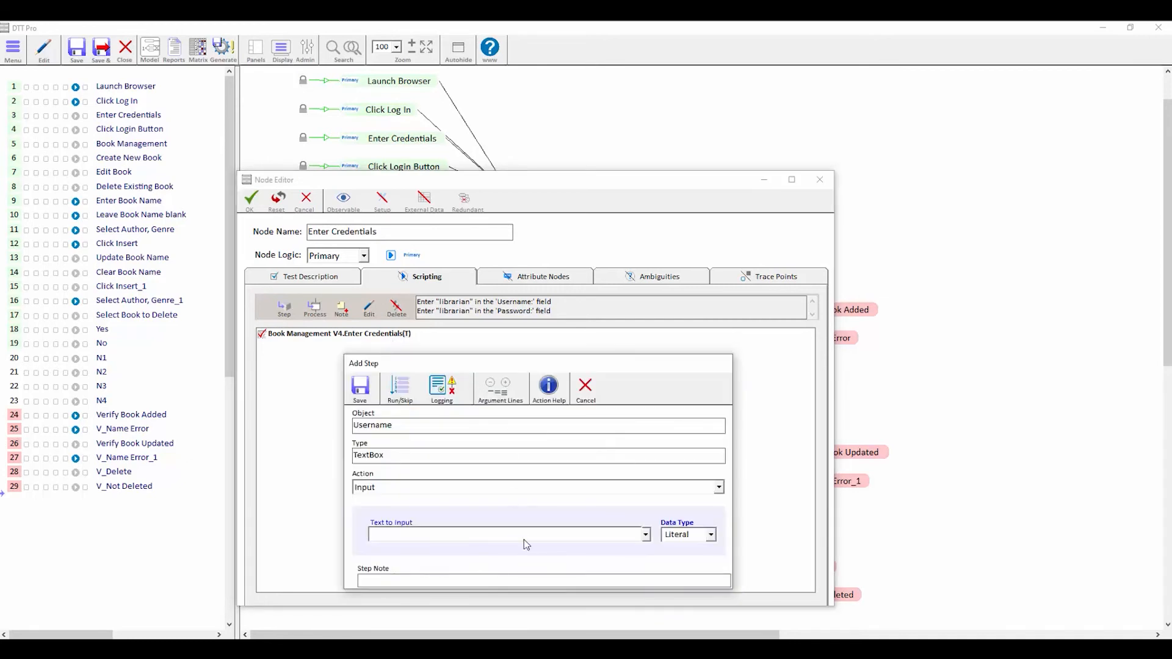
{"action": "type", "text": "librarian"}
{"action": "key", "text": "Return"}
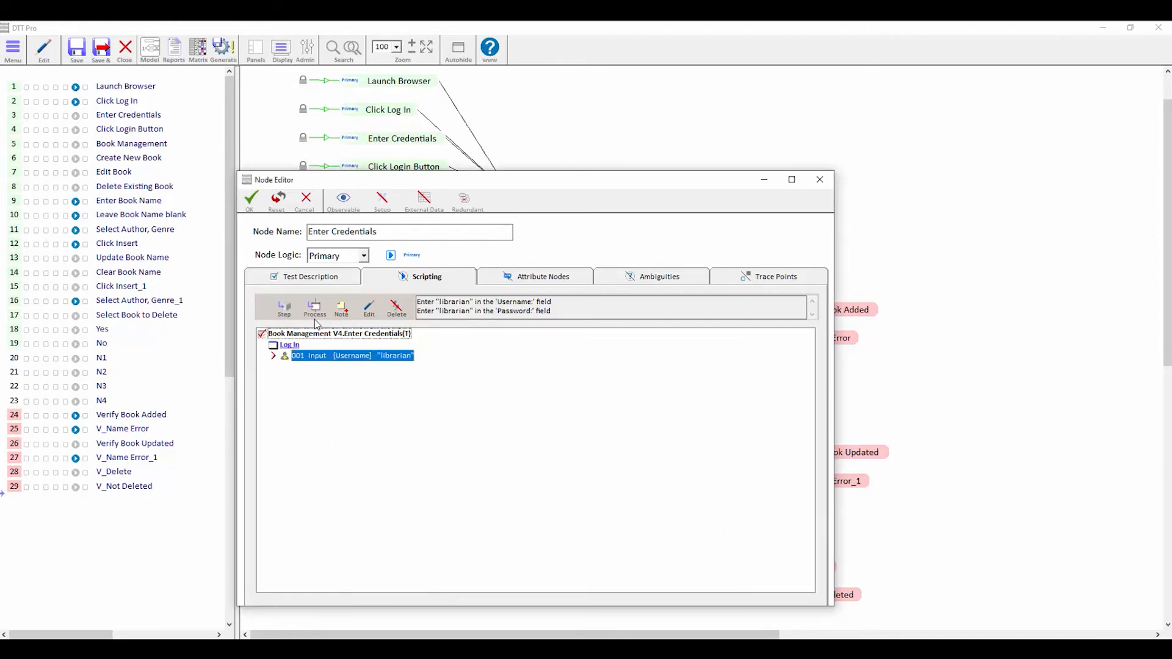
{"action": "left_click", "coordinate": [284, 308]}
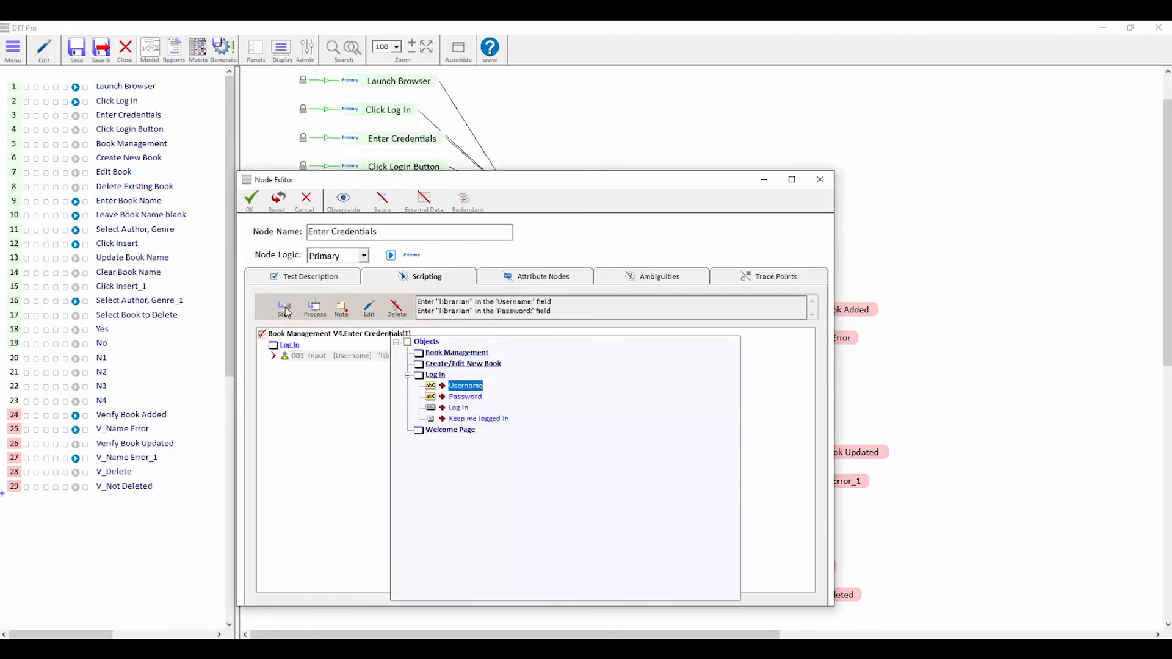
{"action": "double_click", "coordinate": [475, 402]}
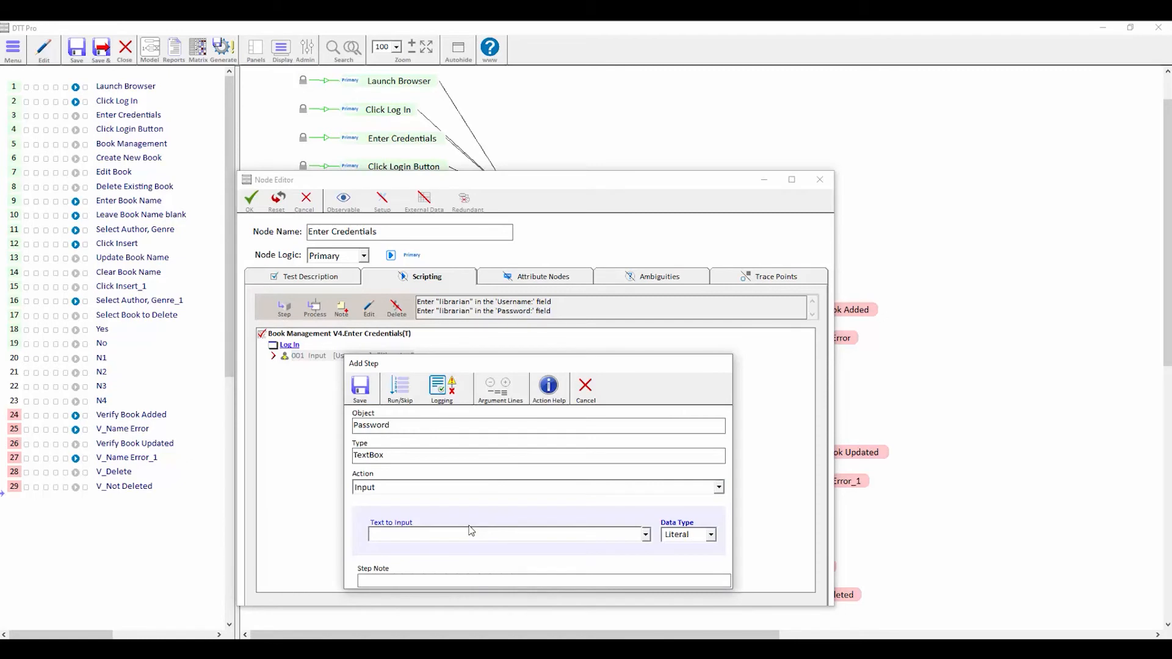
{"action": "type", "text": "librarian"}
{"action": "left_click", "coordinate": [361, 389]}
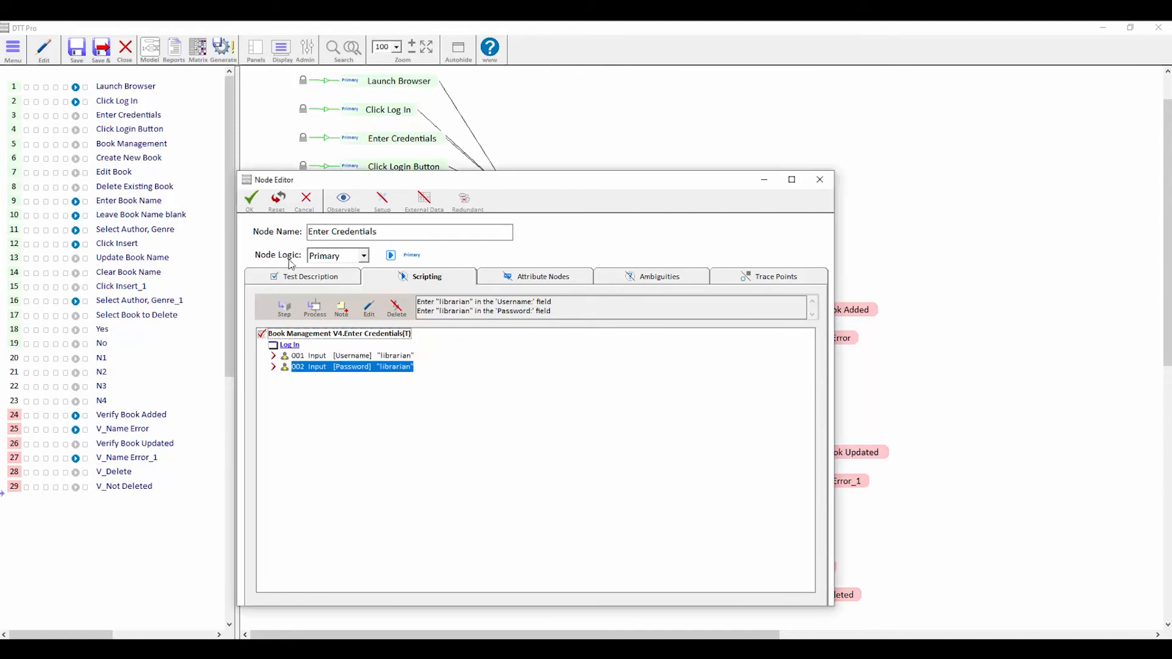
{"action": "left_click", "coordinate": [251, 202]}
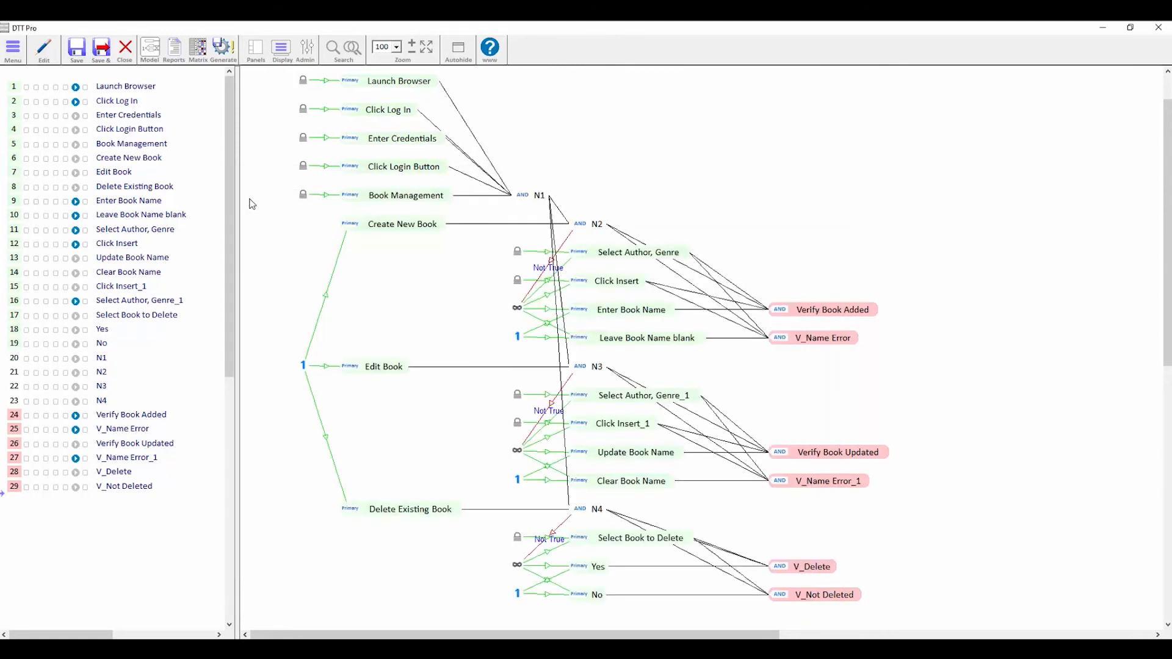
- Add a click step on the Log In page's Log In button to the Click Login Button node
{"action": "double_click", "coordinate": [409, 167]}
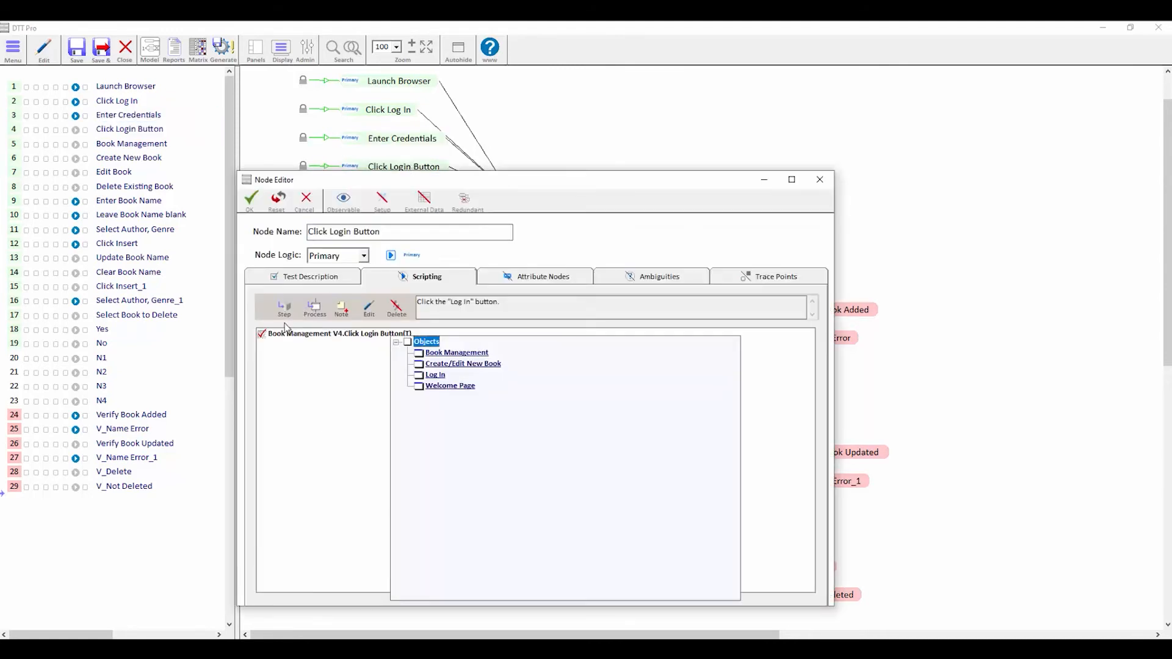
{"action": "double_click", "coordinate": [436, 375]}
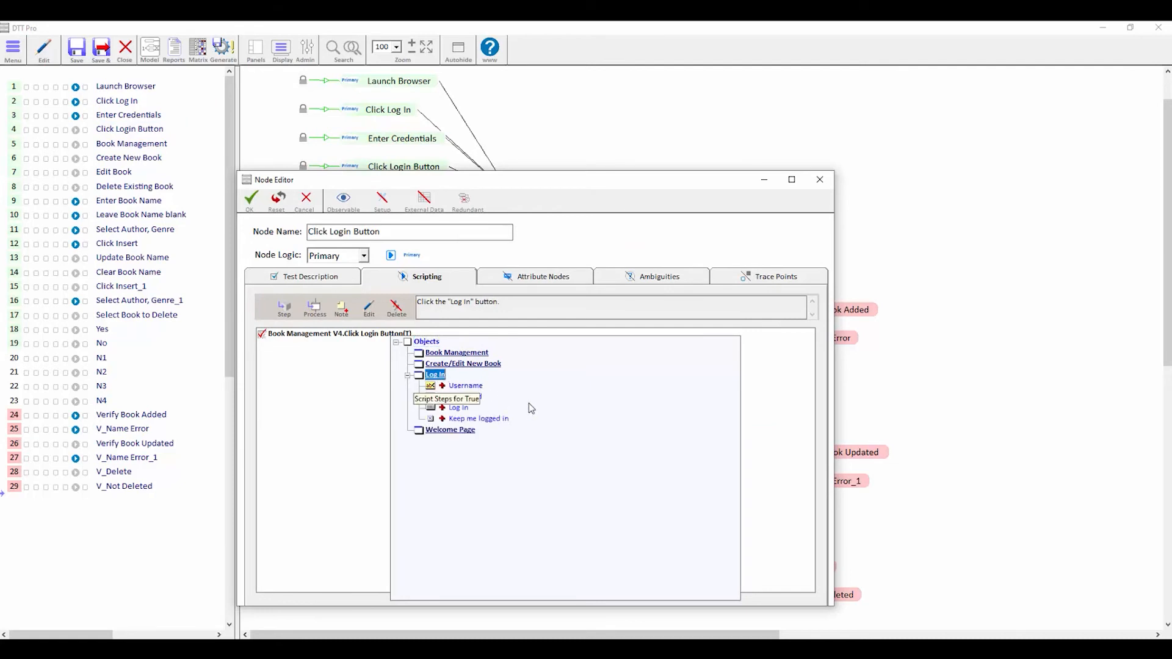
{"action": "left_click", "coordinate": [459, 409]}
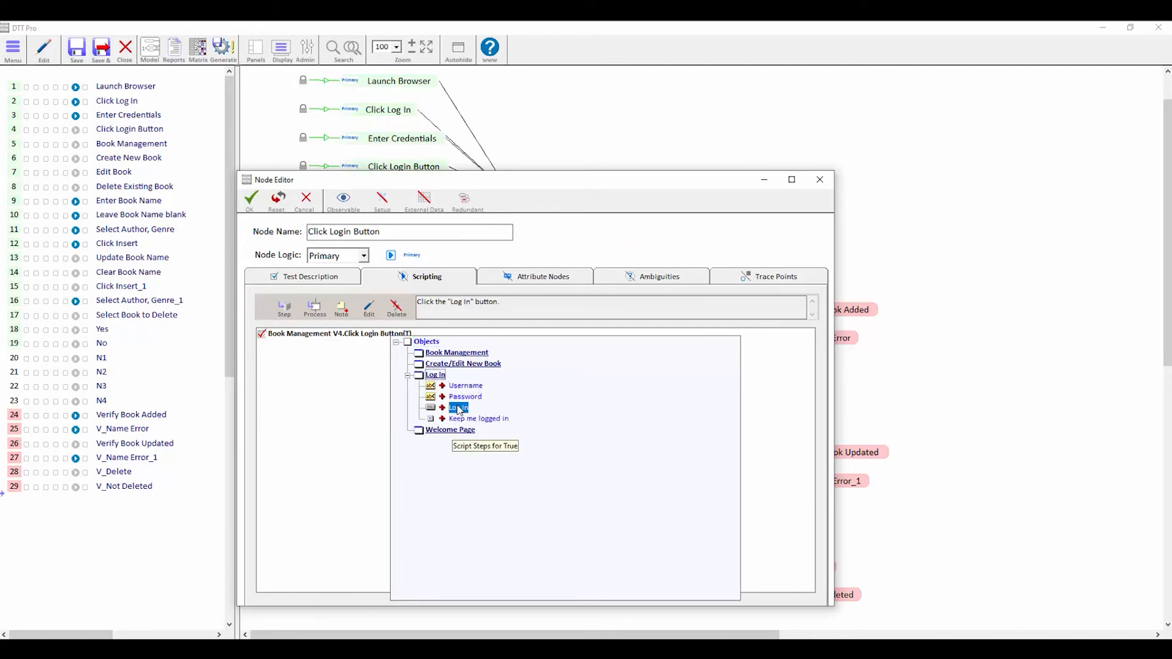
{"action": "double_click", "coordinate": [460, 408]}
{"action": "left_click", "coordinate": [363, 391]}
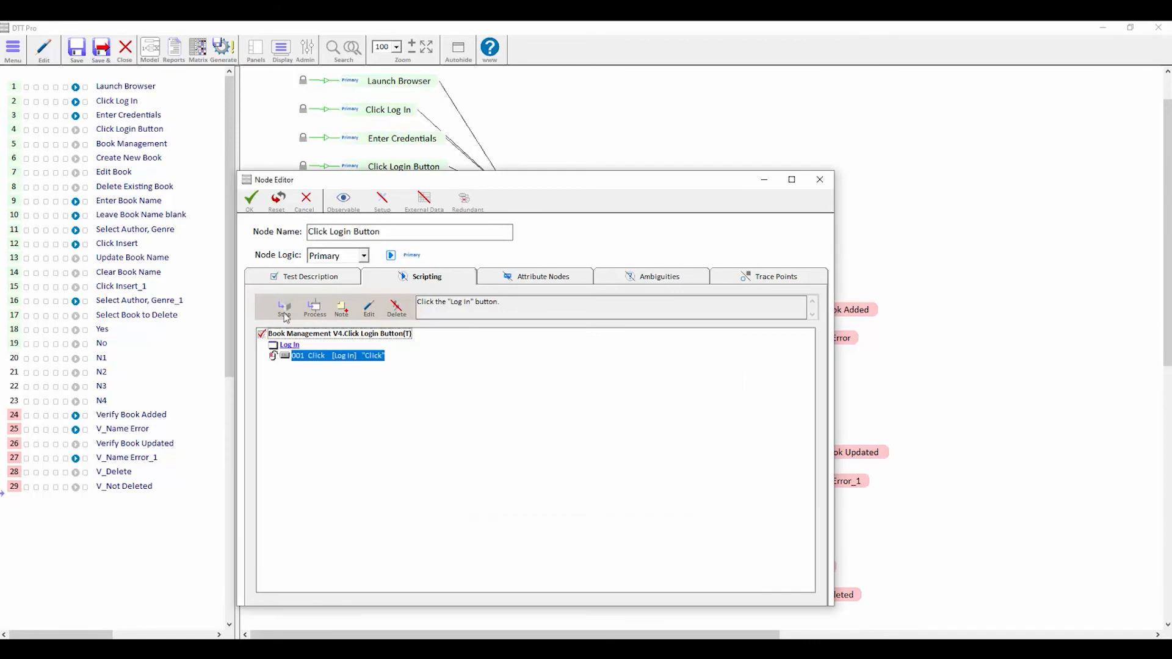
{"action": "left_click", "coordinate": [251, 200]}
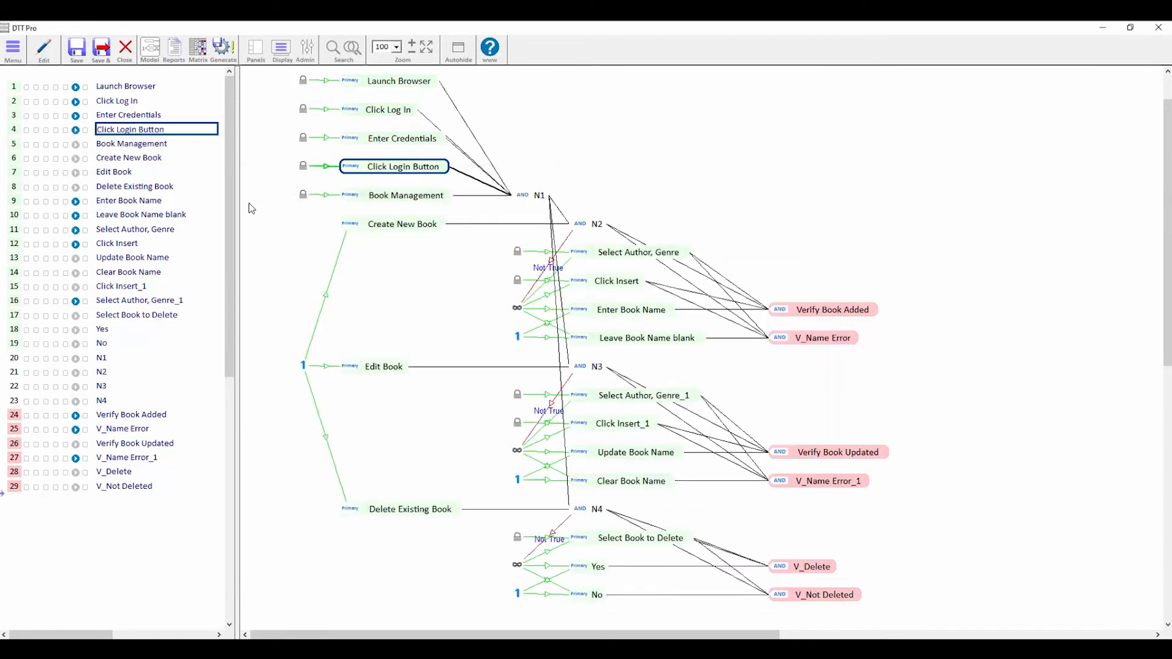
- Add a step using a Welcome Page object to the Book Management node's script
{"action": "double_click", "coordinate": [418, 196]}
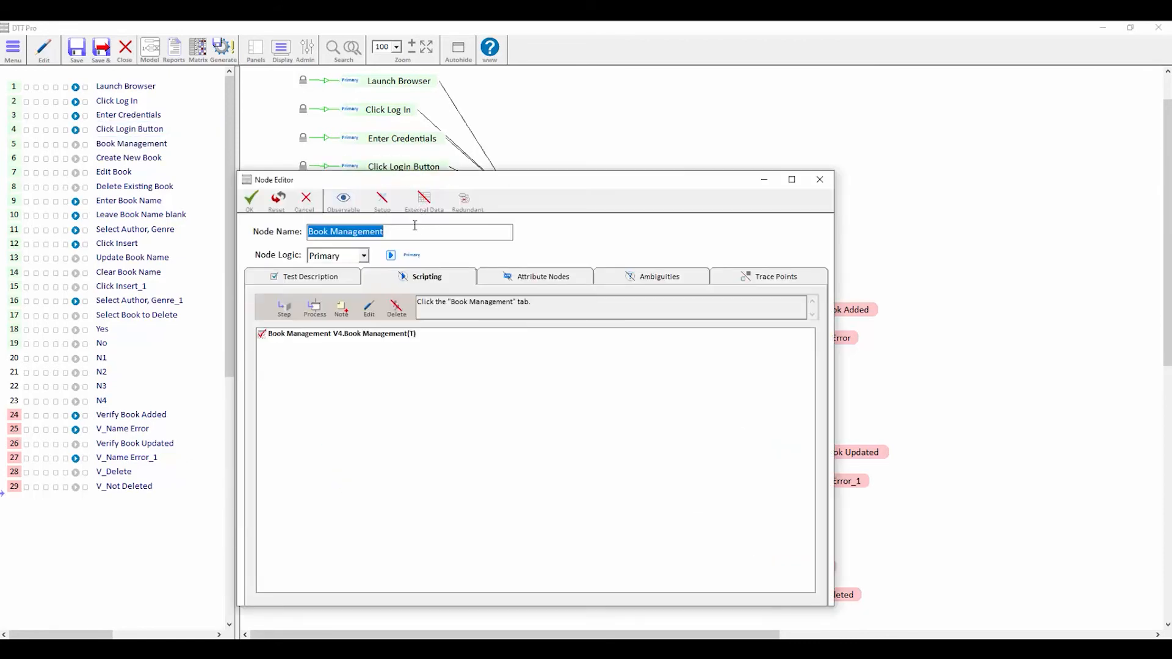
{"action": "left_click", "coordinate": [284, 308]}
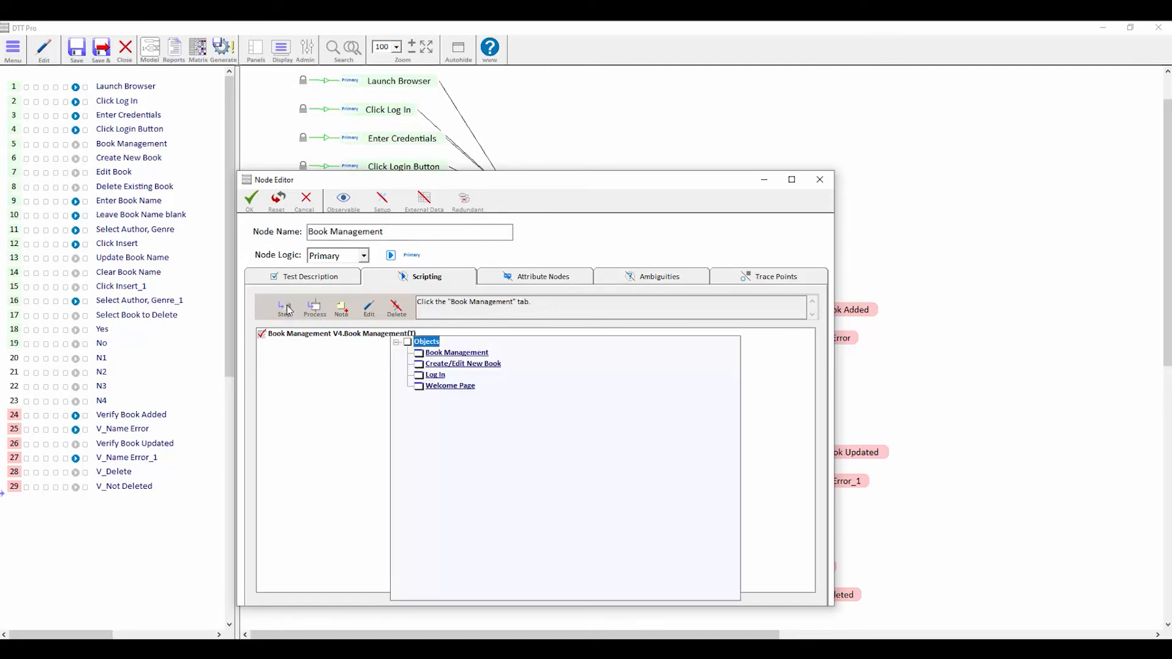
{"action": "double_click", "coordinate": [455, 388]}
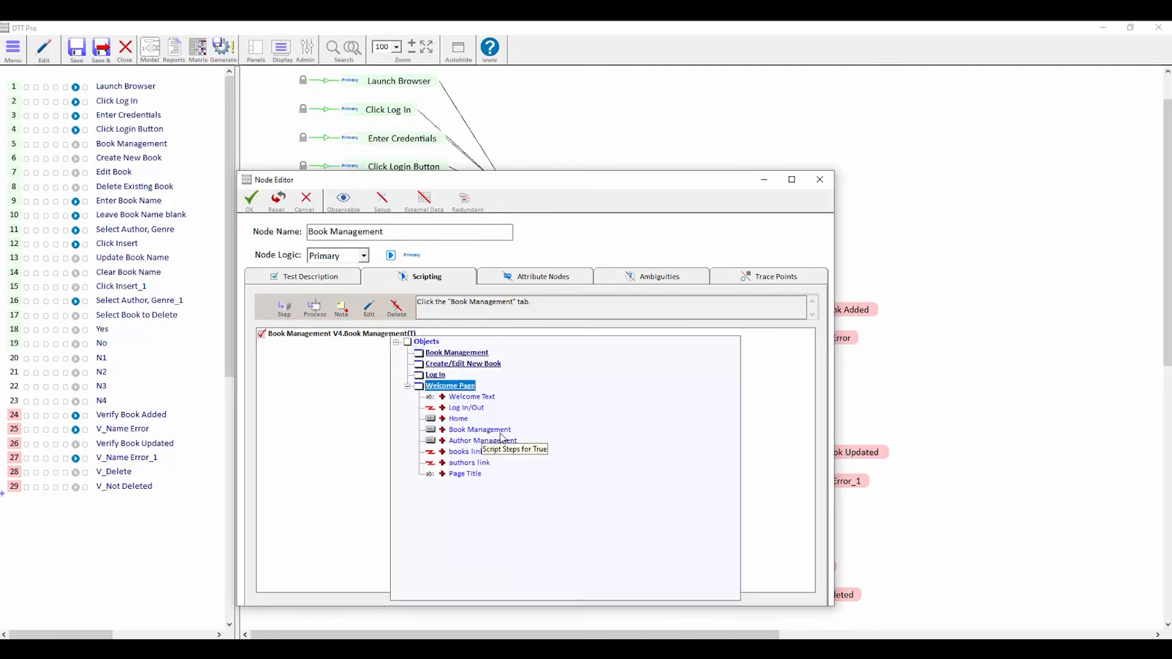
{"action": "left_click", "coordinate": [501, 439]}
{"action": "left_click", "coordinate": [365, 384]}
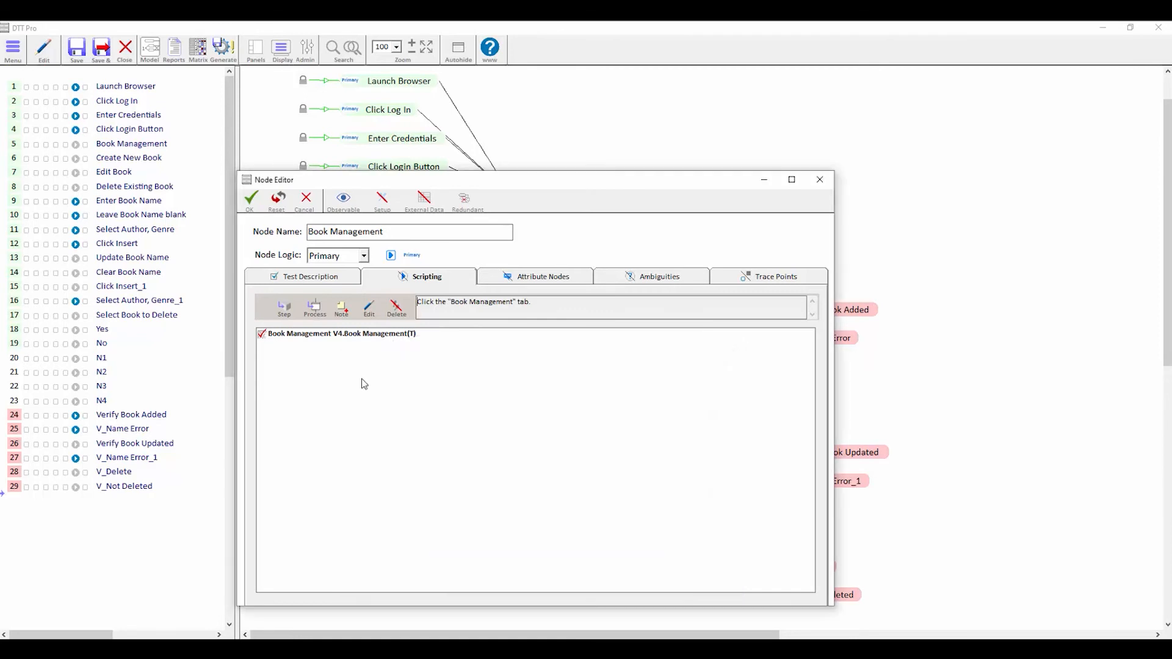
{"action": "left_click", "coordinate": [250, 200]}
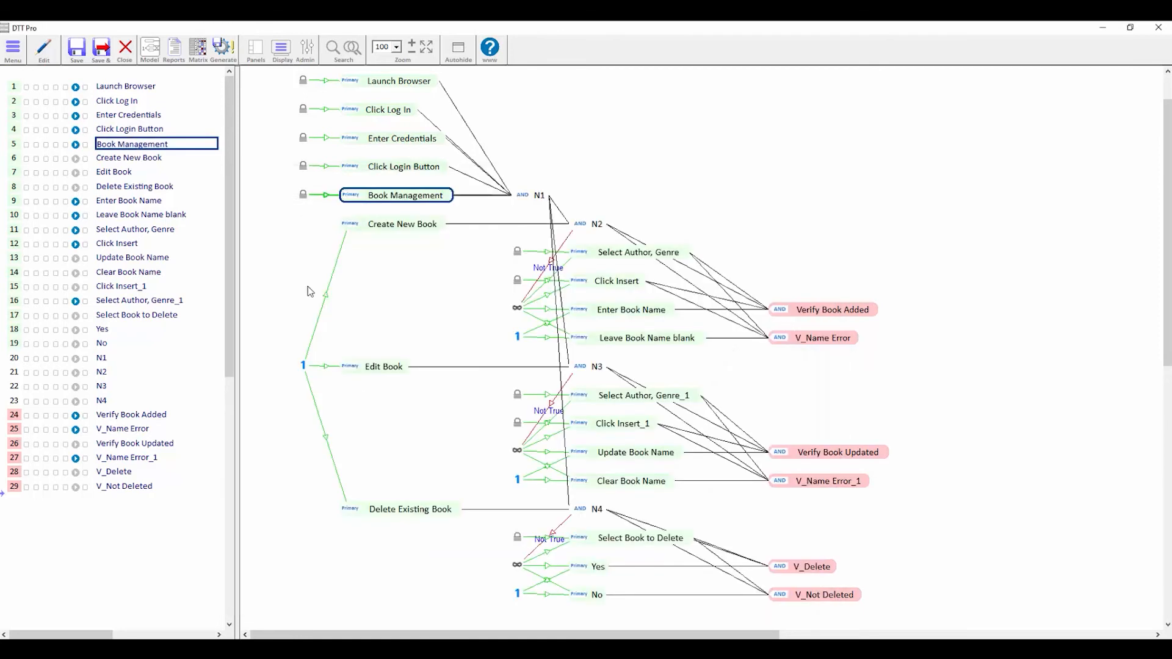
{"action": "left_click", "coordinate": [396, 302]}
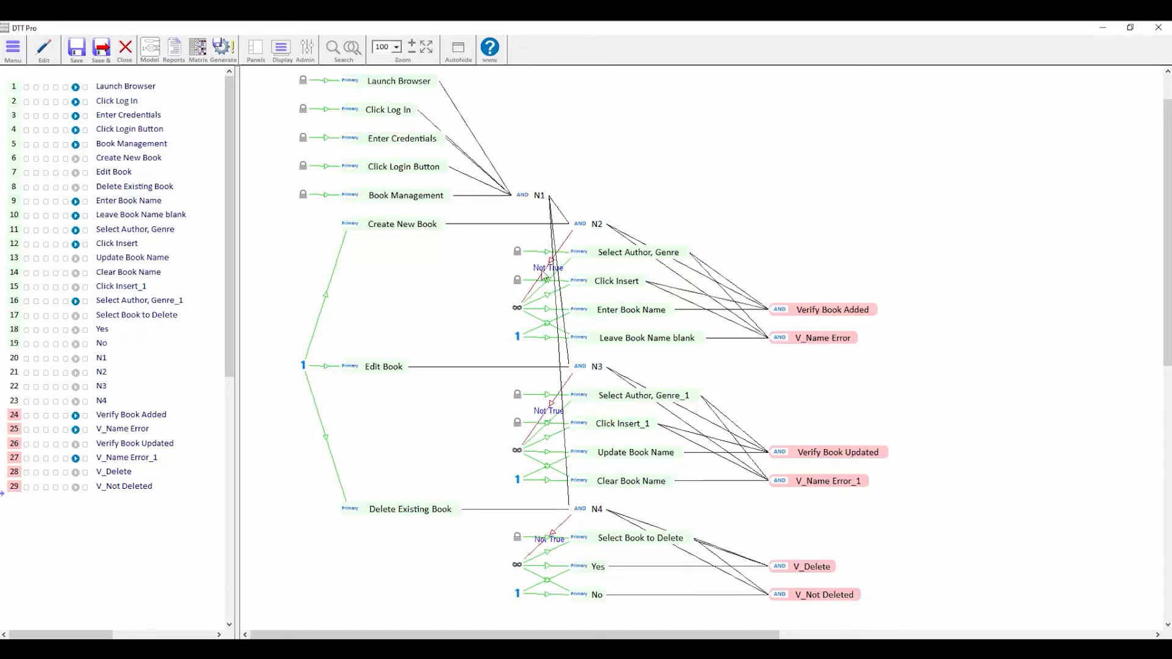
- Select, then clear, the Create New Book, Edit Book and Delete Existing Book node groups
{"action": "left_click_drag", "start_coordinate": [308, 220], "coordinate": [843, 365]}
{"action": "left_click_drag", "start_coordinate": [278, 360], "coordinate": [809, 501]}
{"action": "left_click", "coordinate": [315, 510]}
{"action": "left_click_drag", "start_coordinate": [307, 501], "coordinate": [803, 619]}
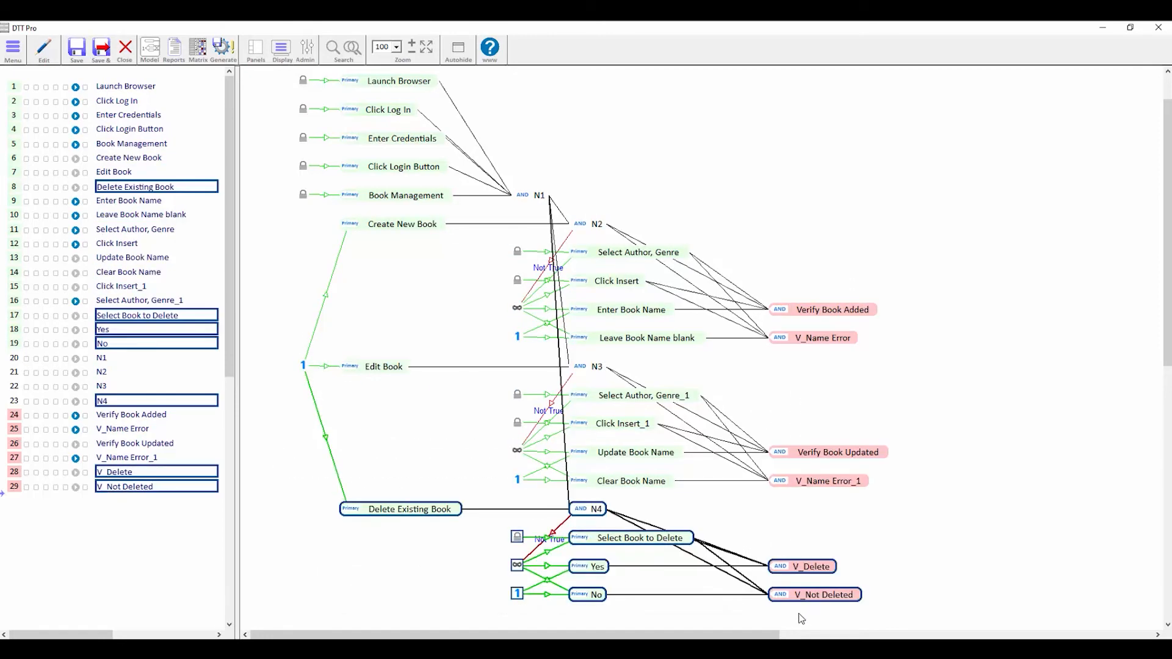
{"action": "left_click", "coordinate": [391, 575]}
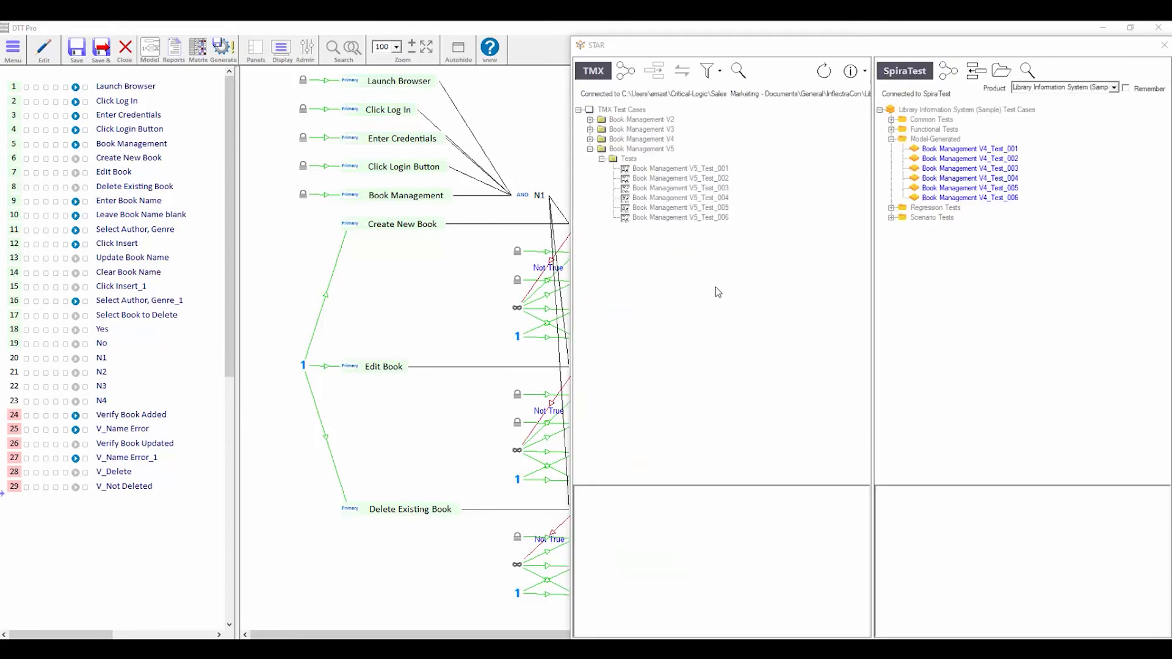
- Review the details of Book Management V5_Test_001 through V5_Test_006 in STAR
{"action": "left_click", "coordinate": [626, 172]}
{"action": "left_click", "coordinate": [627, 179]}
{"action": "left_click", "coordinate": [627, 189]}
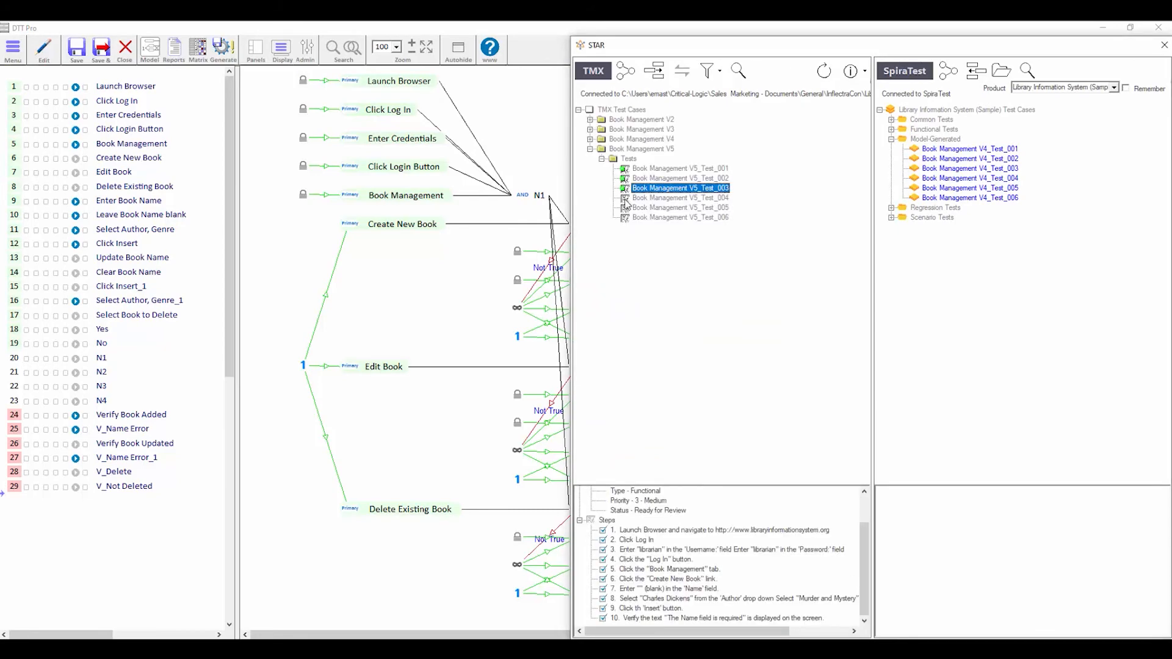
{"action": "left_click", "coordinate": [626, 199]}
{"action": "left_click", "coordinate": [626, 209]}
{"action": "left_click", "coordinate": [627, 218]}
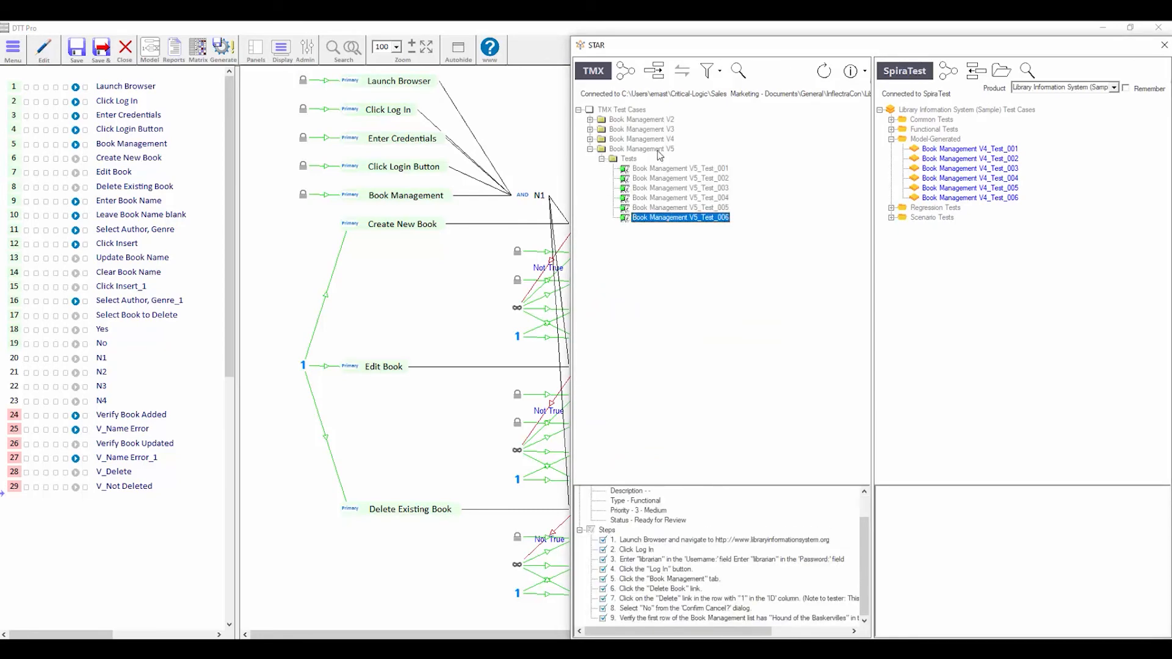
- Send the V5 tests to SpiraTest into a new Automated-Tests folder under Model-Generated
{"action": "left_click", "coordinate": [654, 71]}
{"action": "left_click", "coordinate": [836, 297]}
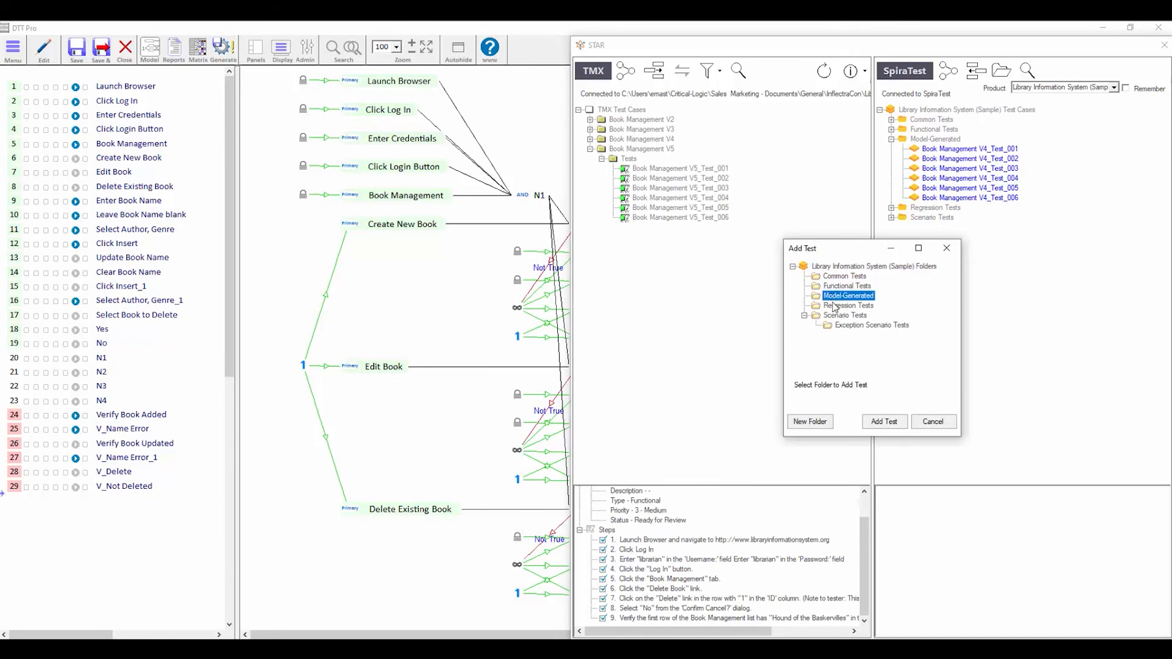
{"action": "left_click", "coordinate": [810, 421]}
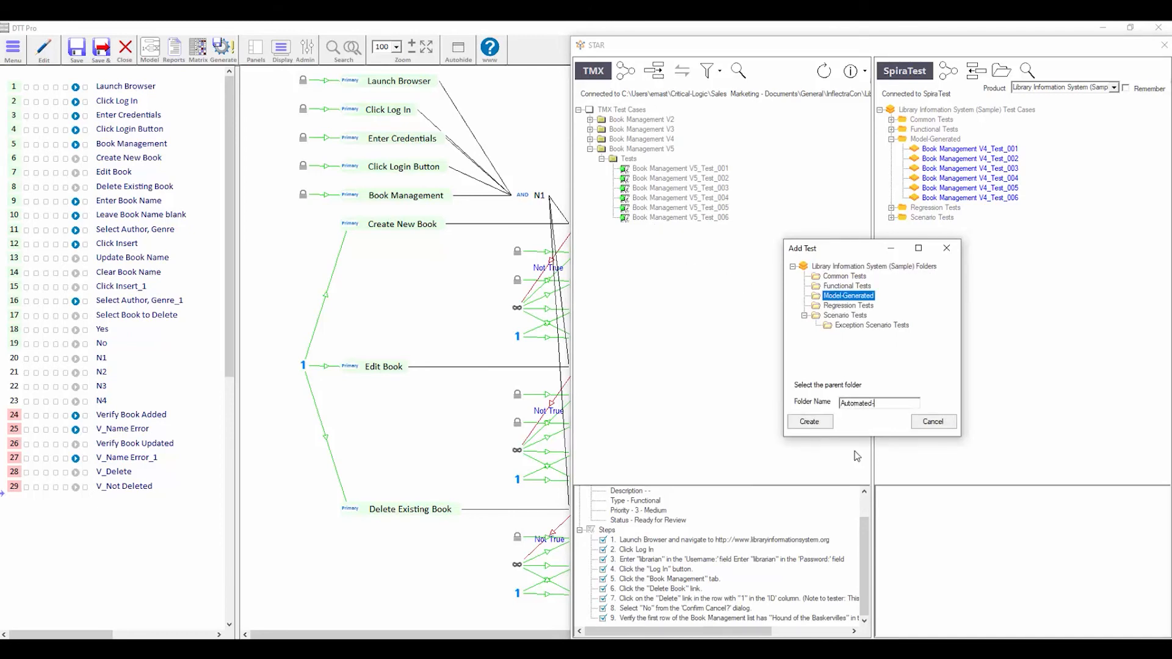
{"action": "left_click", "coordinate": [810, 422]}
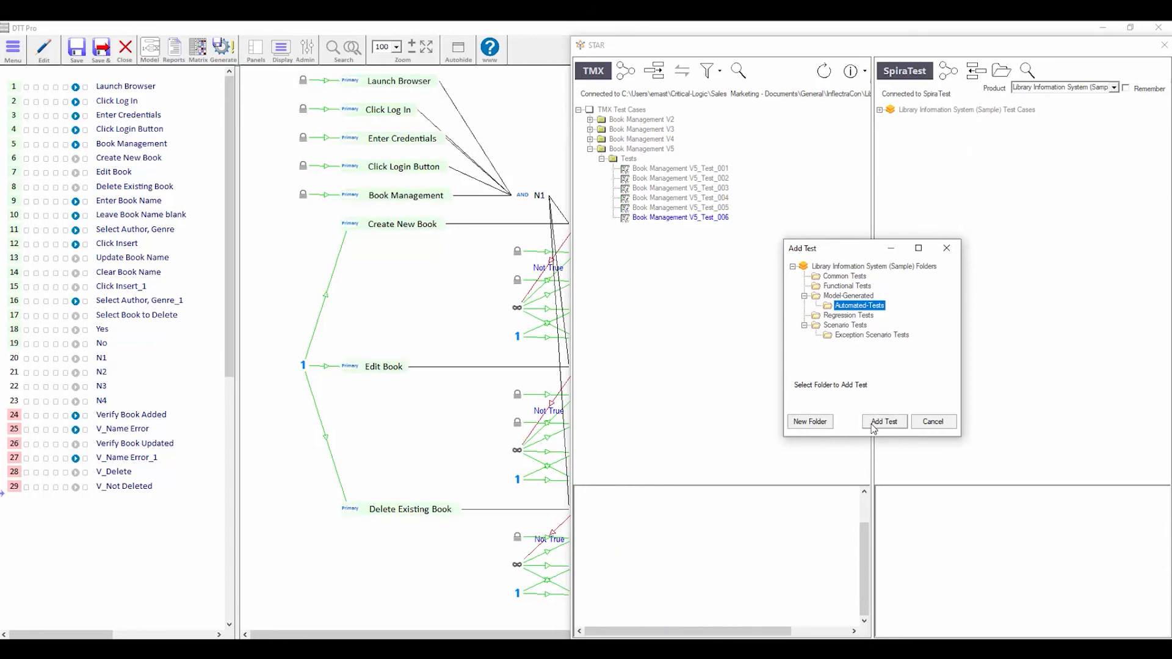
{"action": "left_click", "coordinate": [873, 425]}
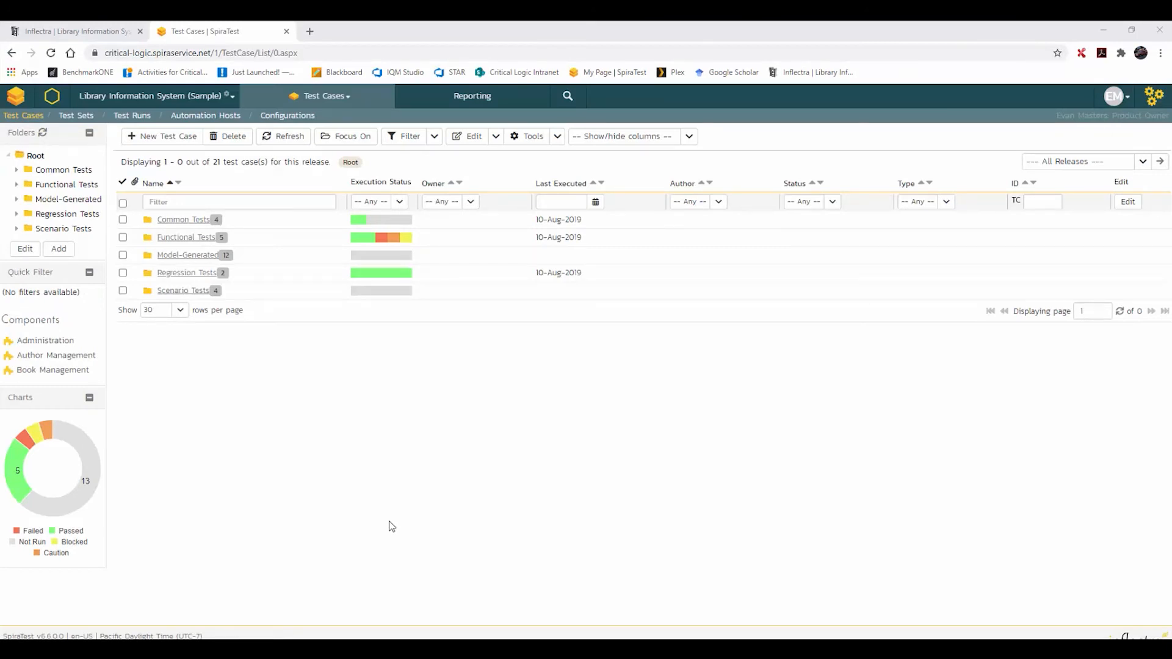
- Expand Model-Generated, open Automated-Tests, then list the Model-Generated folder's test cases
{"action": "left_click", "coordinate": [18, 201]}
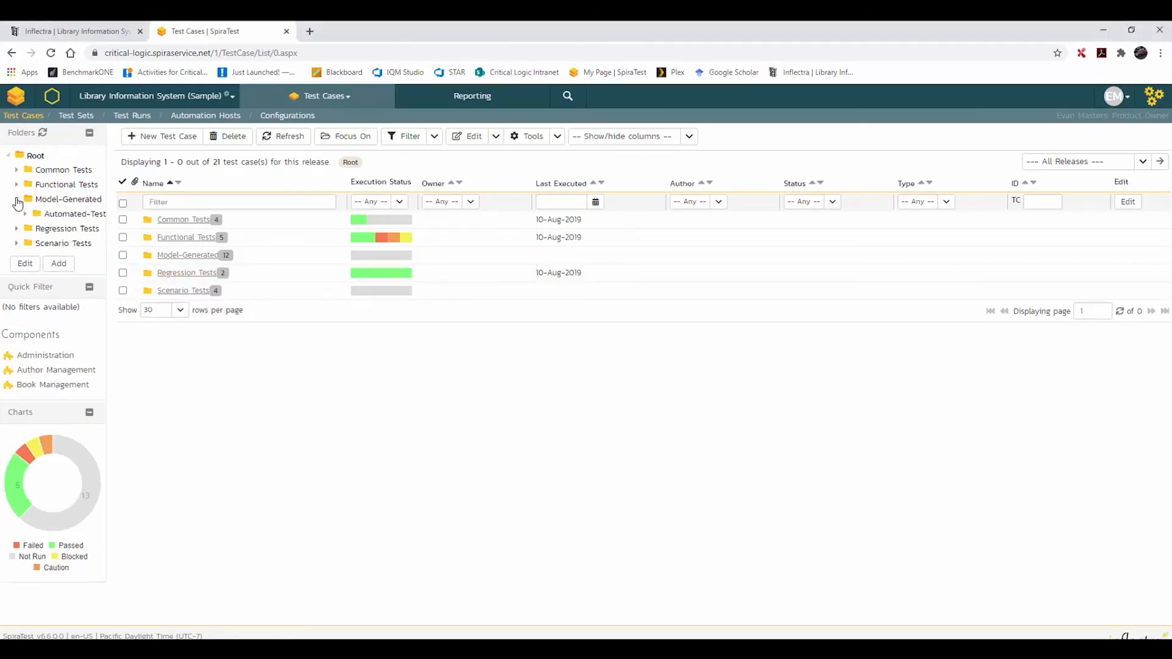
{"action": "left_click", "coordinate": [67, 215]}
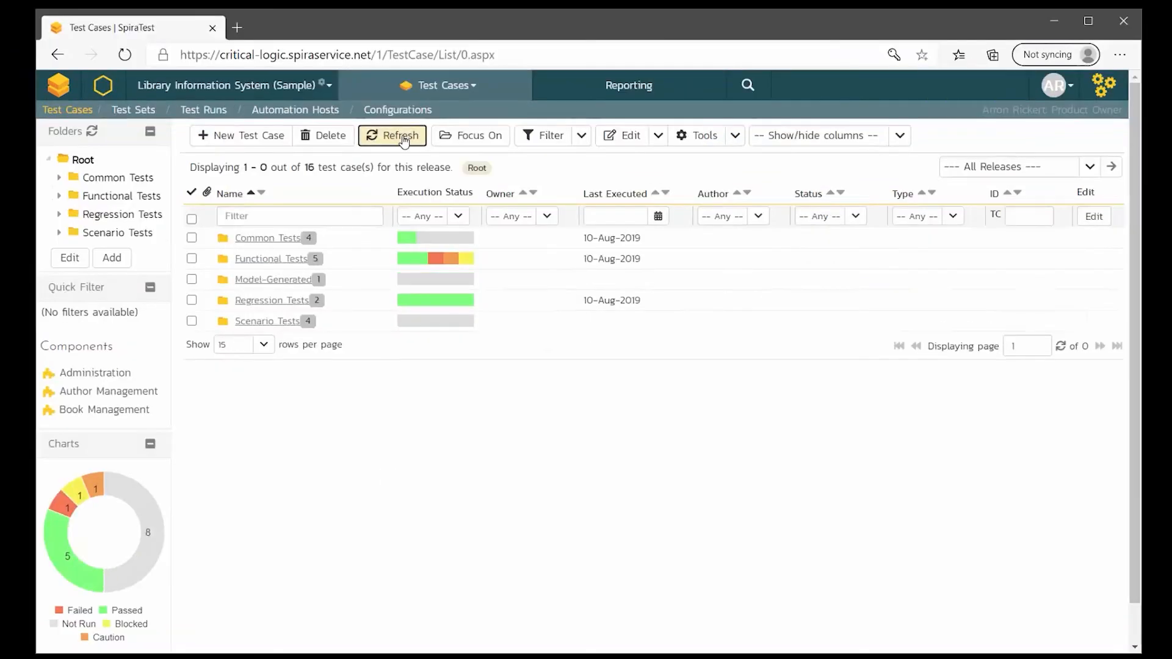
{"action": "left_click", "coordinate": [249, 281]}
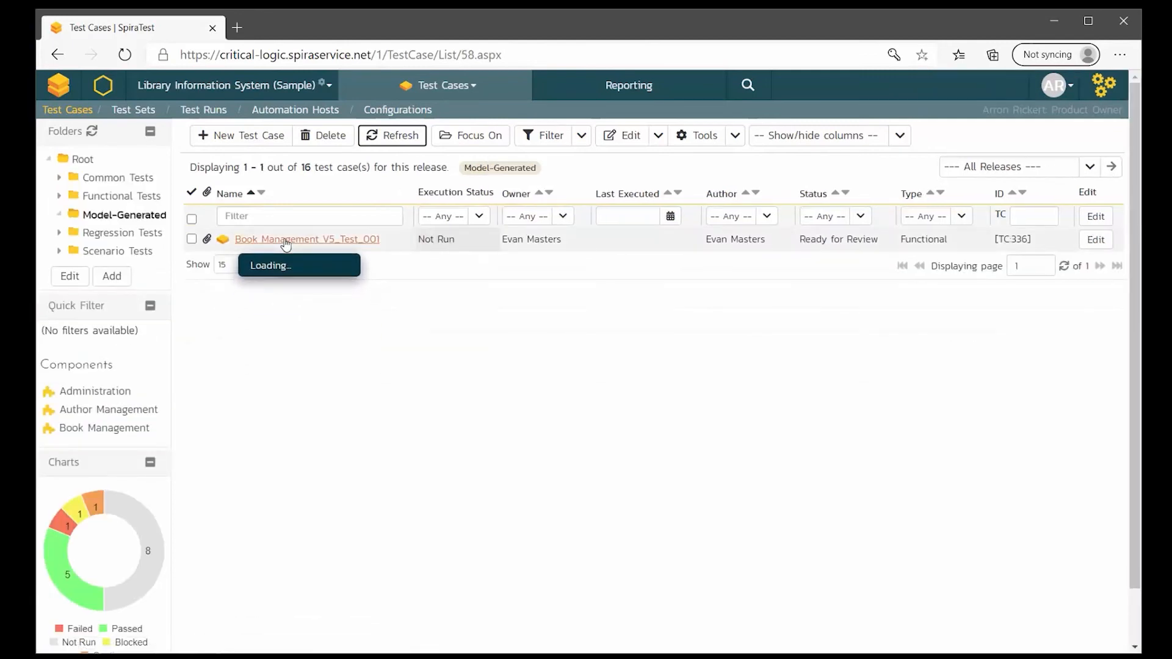
- Inspect Book Management V5_Test_001's steps, automation script and Rapise attachments, then go to Test Sets
{"action": "left_click", "coordinate": [285, 241]}
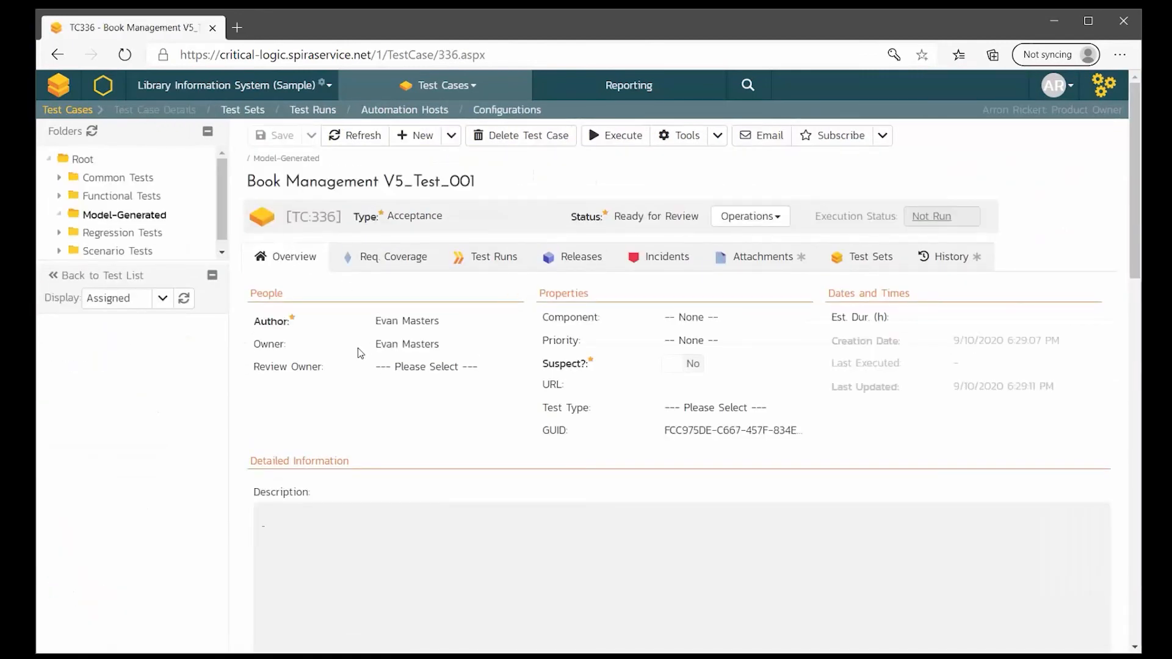
{"action": "scroll", "coordinate": [360, 353], "scroll_direction": "down", "scroll_amount": 8}
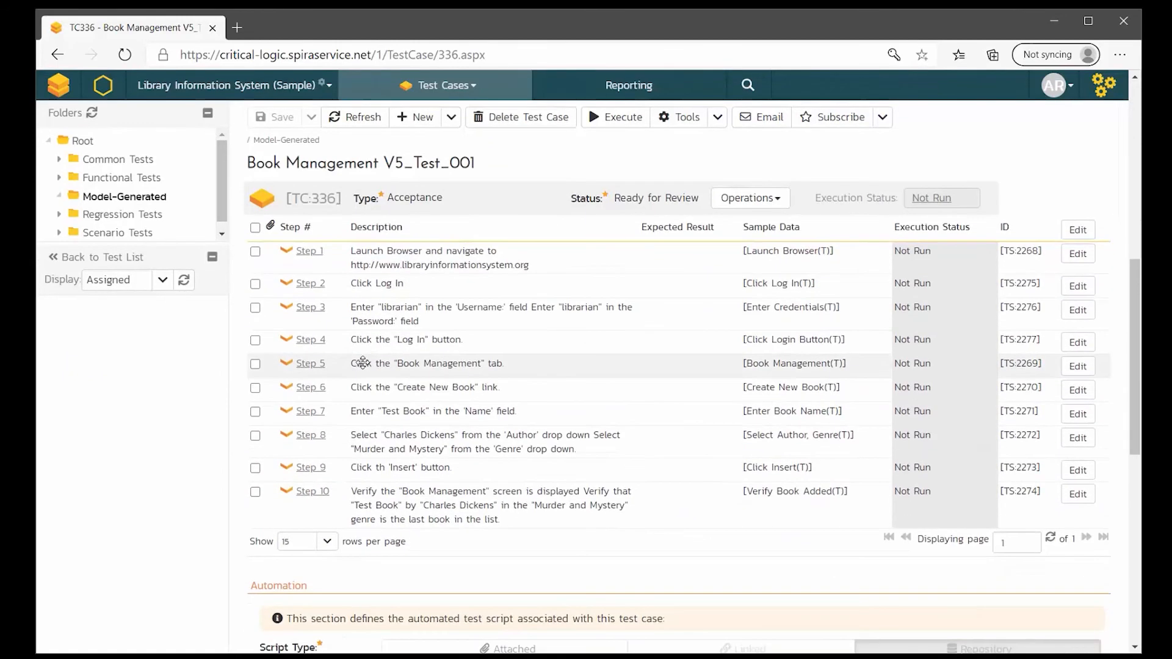
{"action": "scroll", "coordinate": [384, 508], "scroll_direction": "down", "scroll_amount": 5}
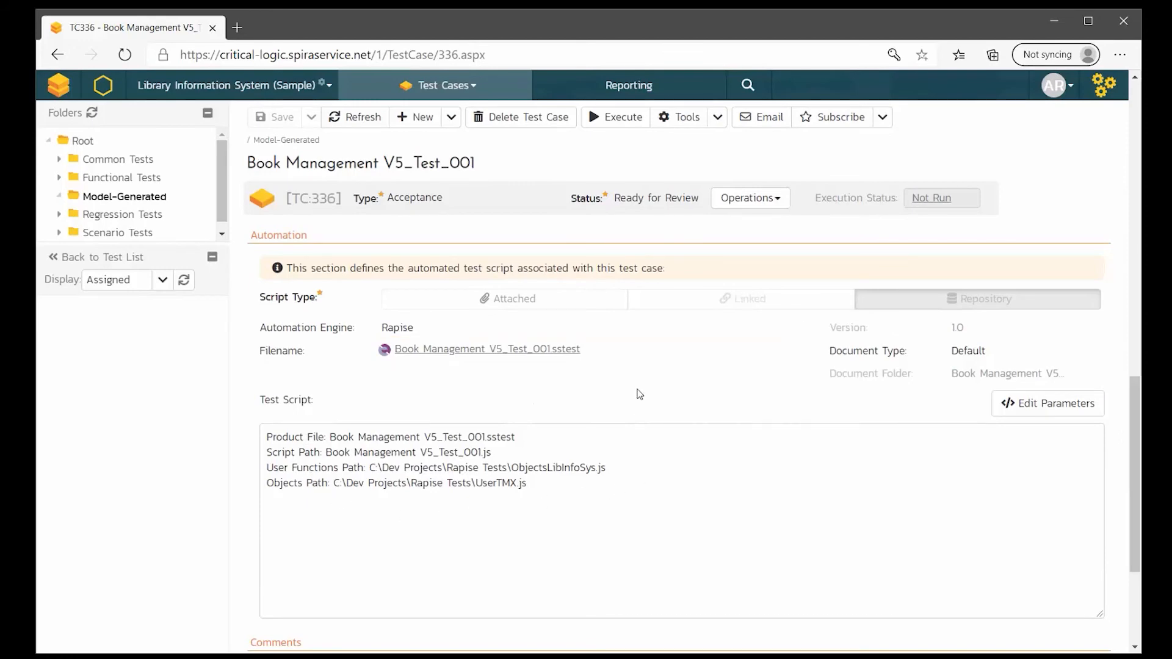
{"action": "scroll", "coordinate": [640, 393], "scroll_direction": "up", "scroll_amount": 10}
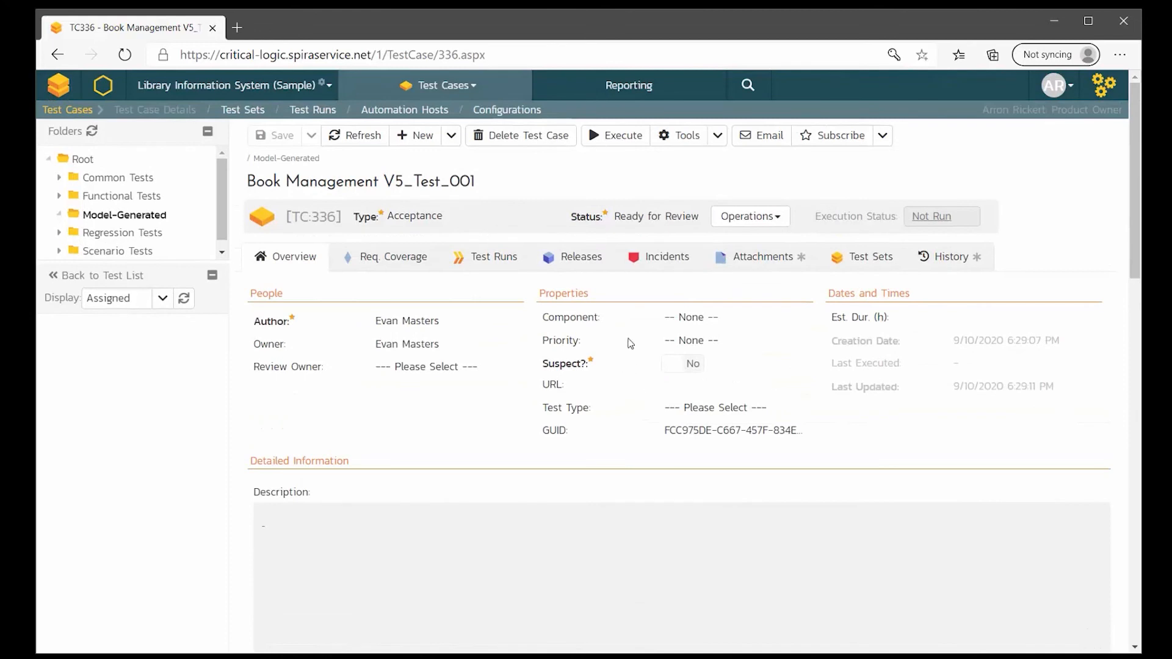
{"action": "left_click", "coordinate": [751, 261]}
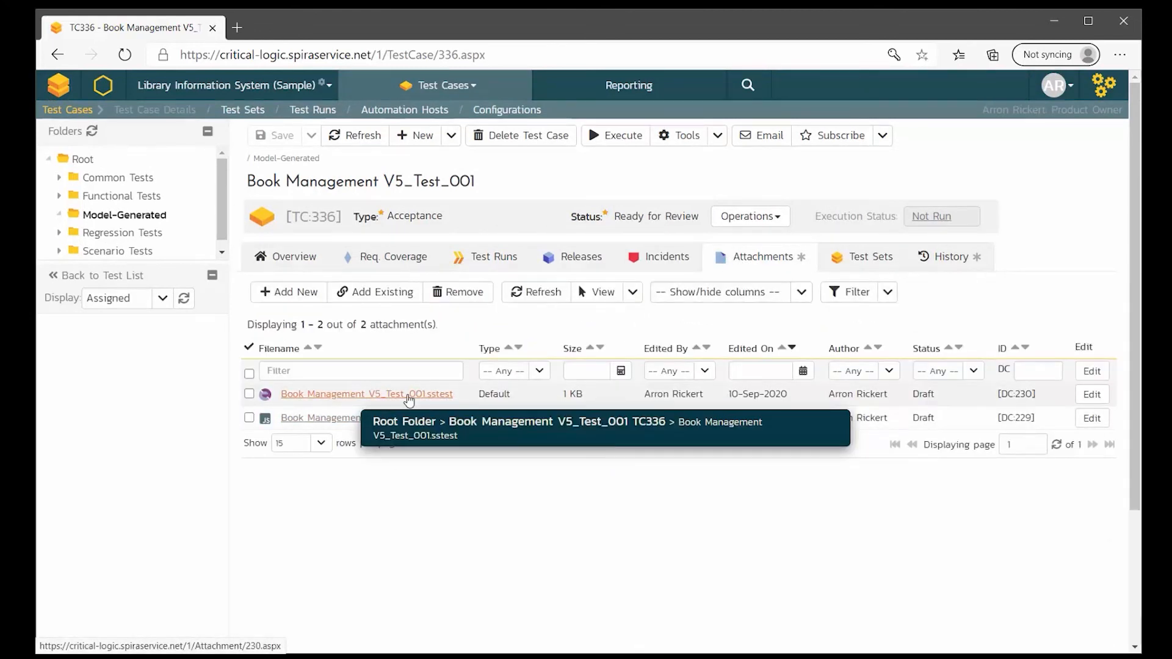
{"action": "left_click", "coordinate": [287, 260]}
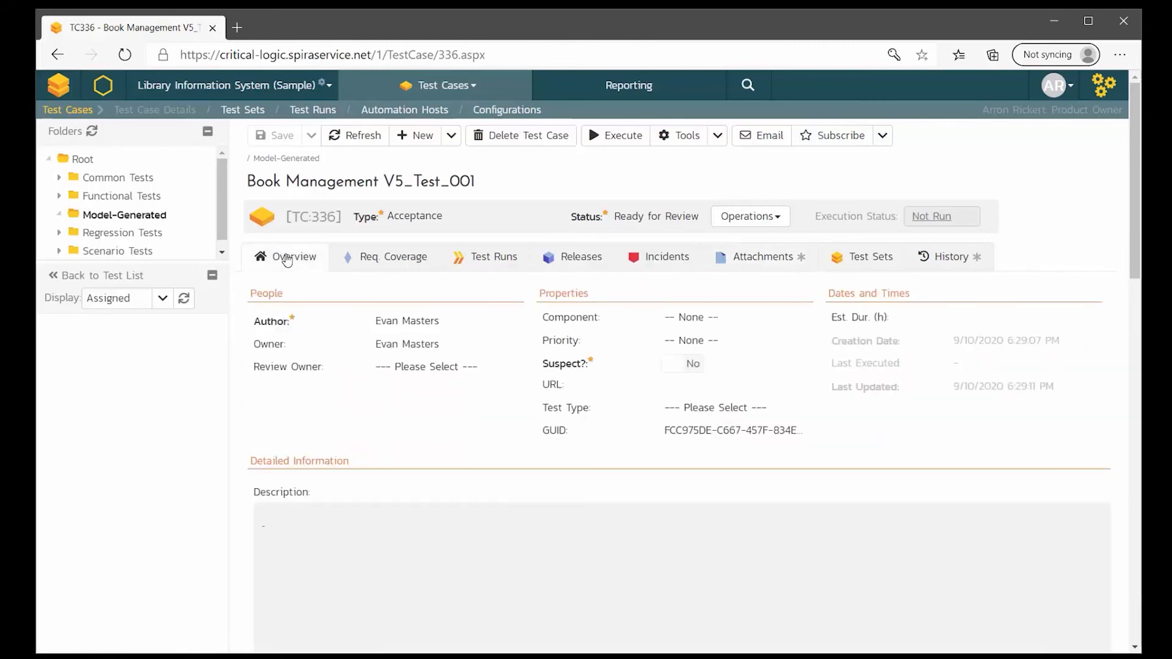
{"action": "left_click", "coordinate": [242, 109]}
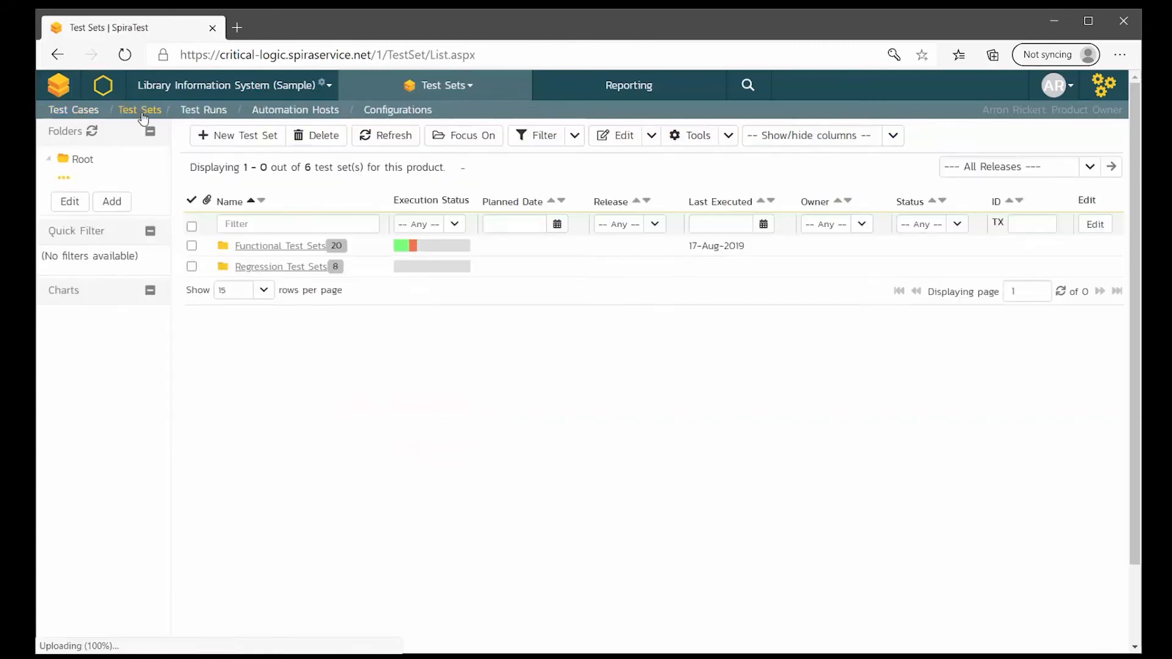
- Save a new root-folder test set named 'SampleSet' and open its detail page
{"action": "left_click", "coordinate": [245, 136]}
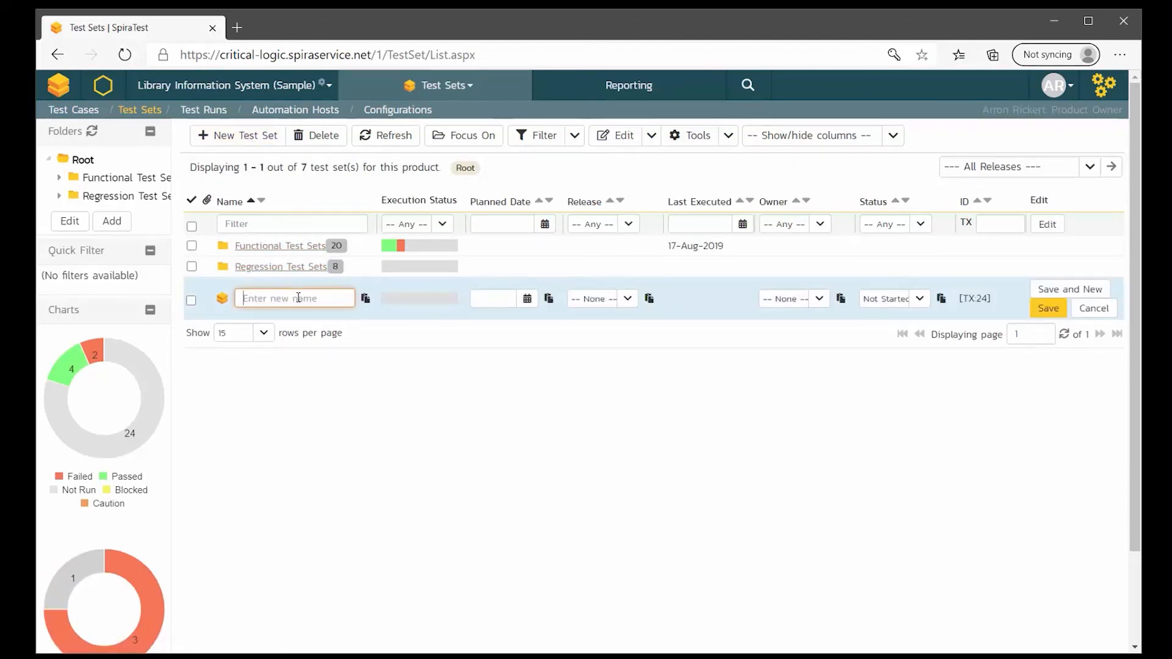
{"action": "type", "text": "SampleSet"}
{"action": "left_click", "coordinate": [1048, 310]}
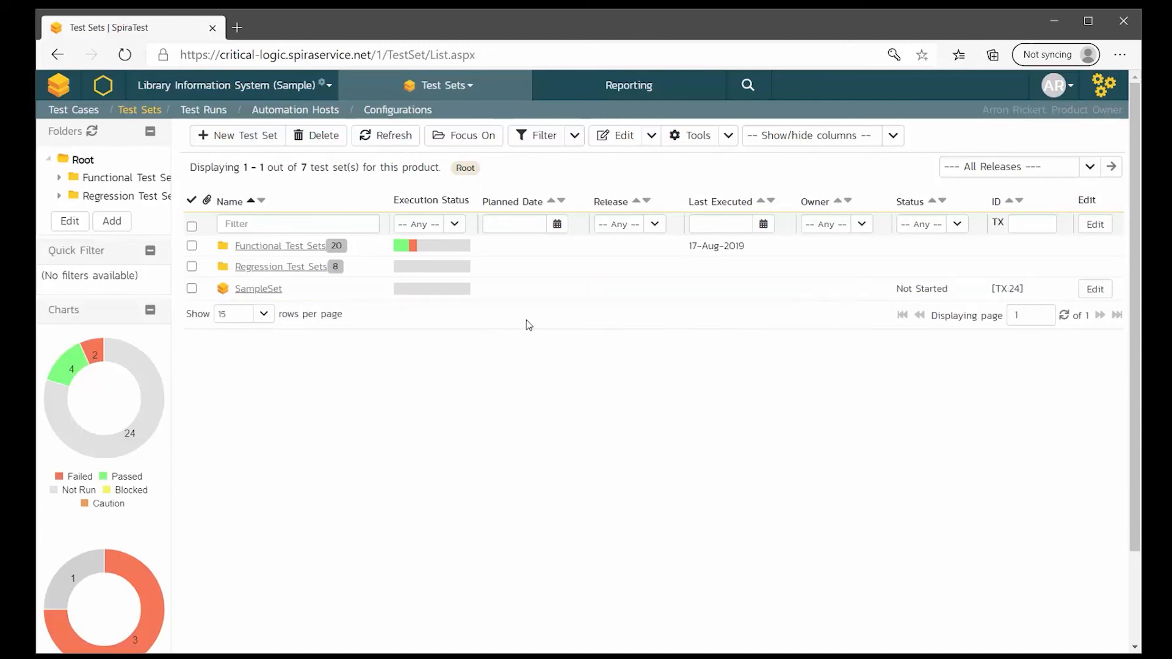
{"action": "left_click", "coordinate": [255, 294]}
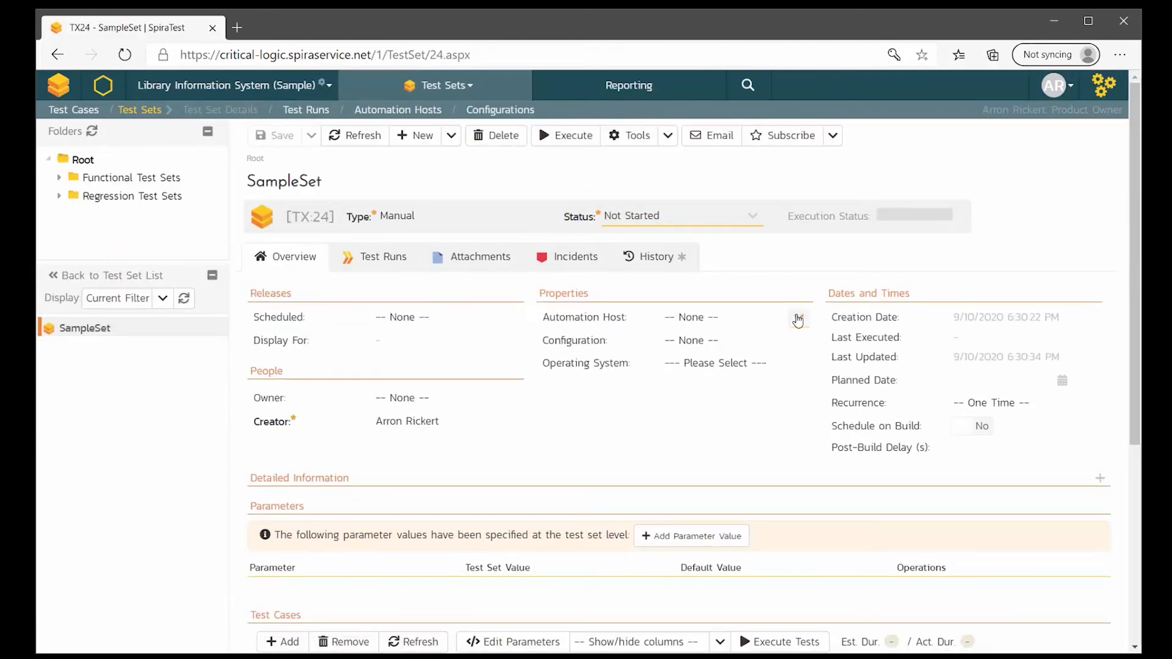
- Assign SampleSet to the Dev_PC automation host
{"action": "left_click", "coordinate": [798, 317]}
{"action": "left_click", "coordinate": [752, 363]}
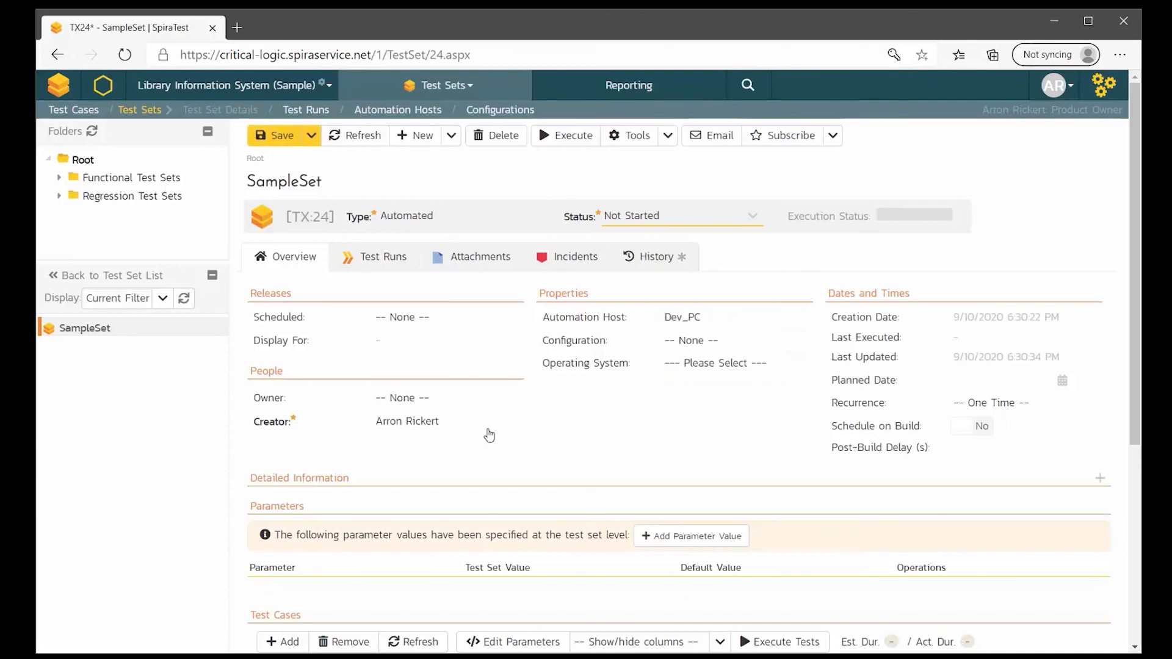
{"action": "scroll", "coordinate": [299, 452], "scroll_direction": "down", "scroll_amount": 4}
{"action": "scroll", "coordinate": [293, 459], "scroll_direction": "down", "scroll_amount": 1}
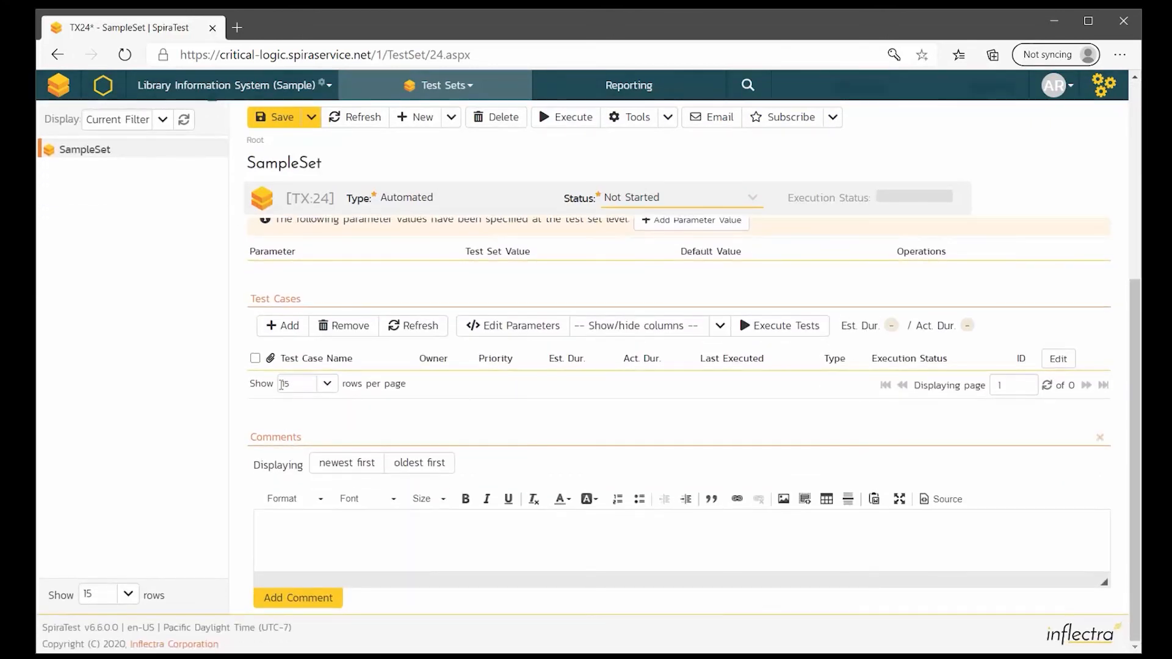
- Add test case TC:336 from the Model-Generated folder to SampleSet
{"action": "left_click", "coordinate": [290, 322]}
{"action": "scroll", "coordinate": [303, 304], "scroll_direction": "up", "scroll_amount": 3}
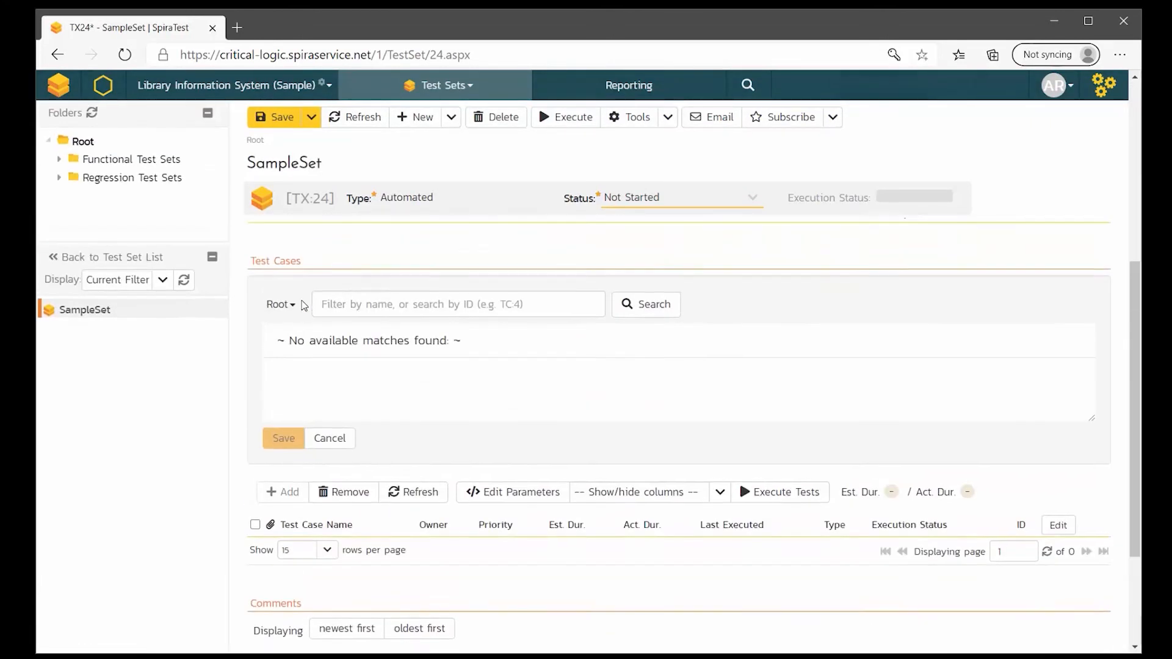
{"action": "left_click", "coordinate": [287, 316]}
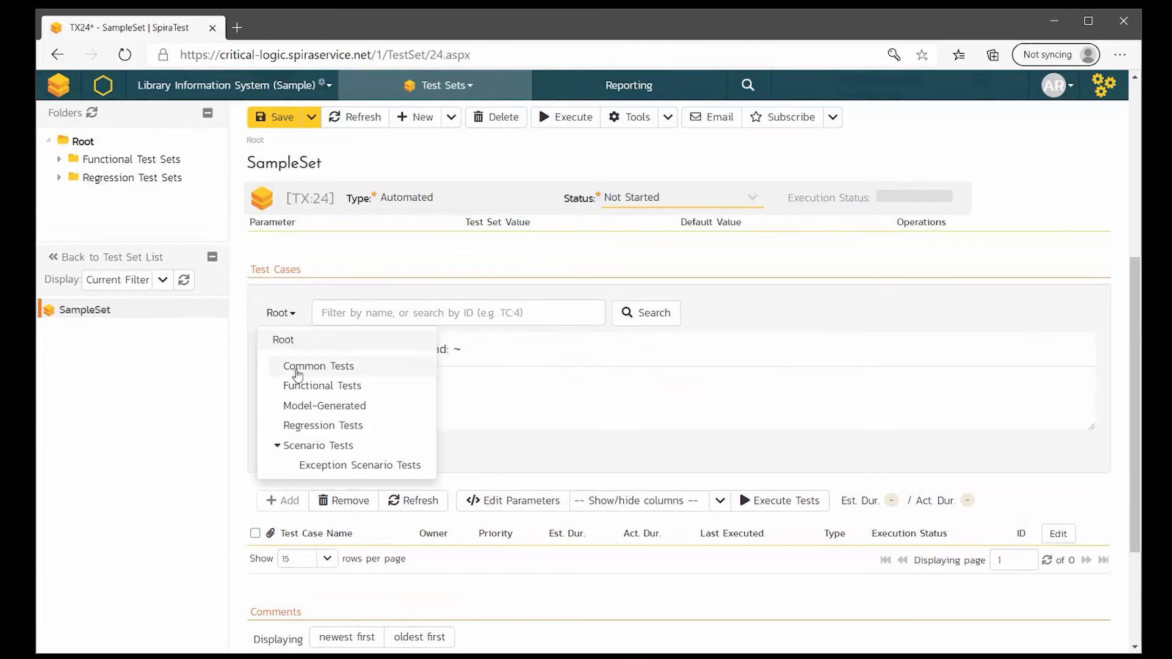
{"action": "left_click", "coordinate": [305, 406]}
{"action": "left_click", "coordinate": [269, 360]}
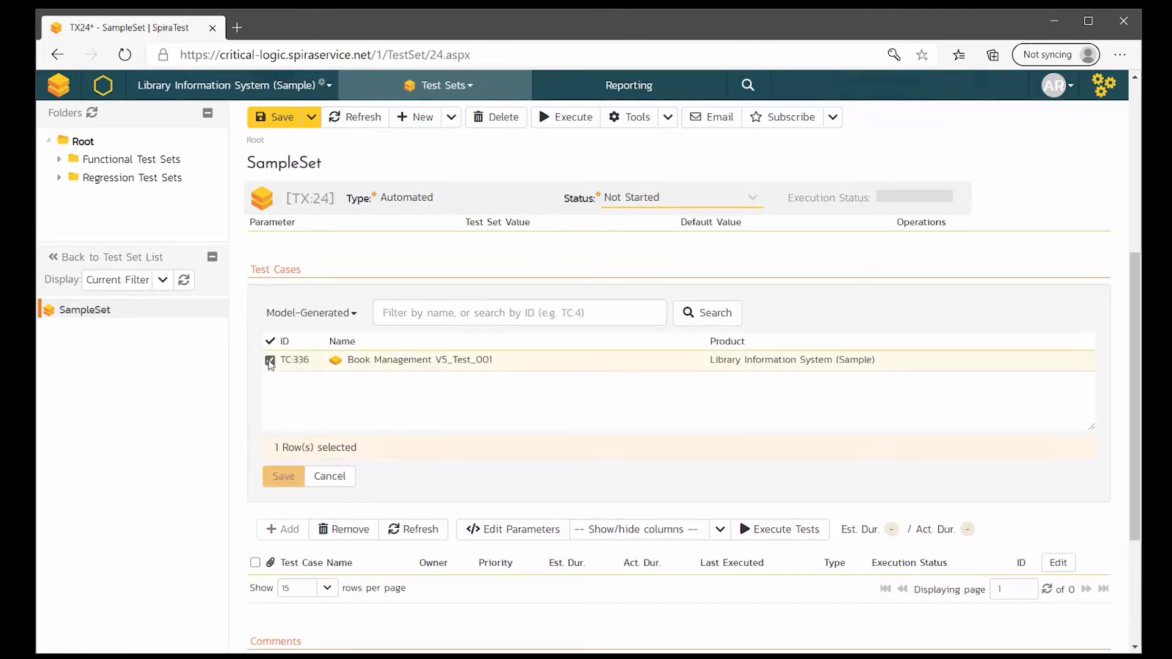
{"action": "left_click", "coordinate": [283, 477]}
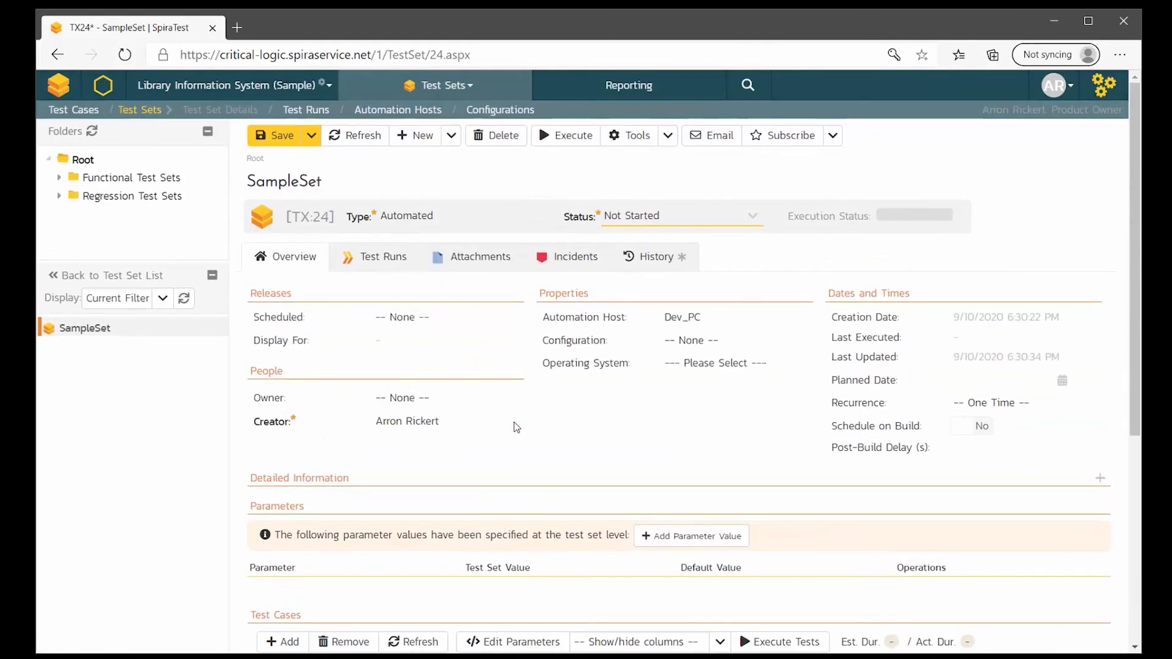
- Plan SampleSet for now, save it, and have Rapise Launcher poll for scheduled sets
{"action": "left_click", "coordinate": [992, 379]}
{"action": "left_click", "coordinate": [1062, 381]}
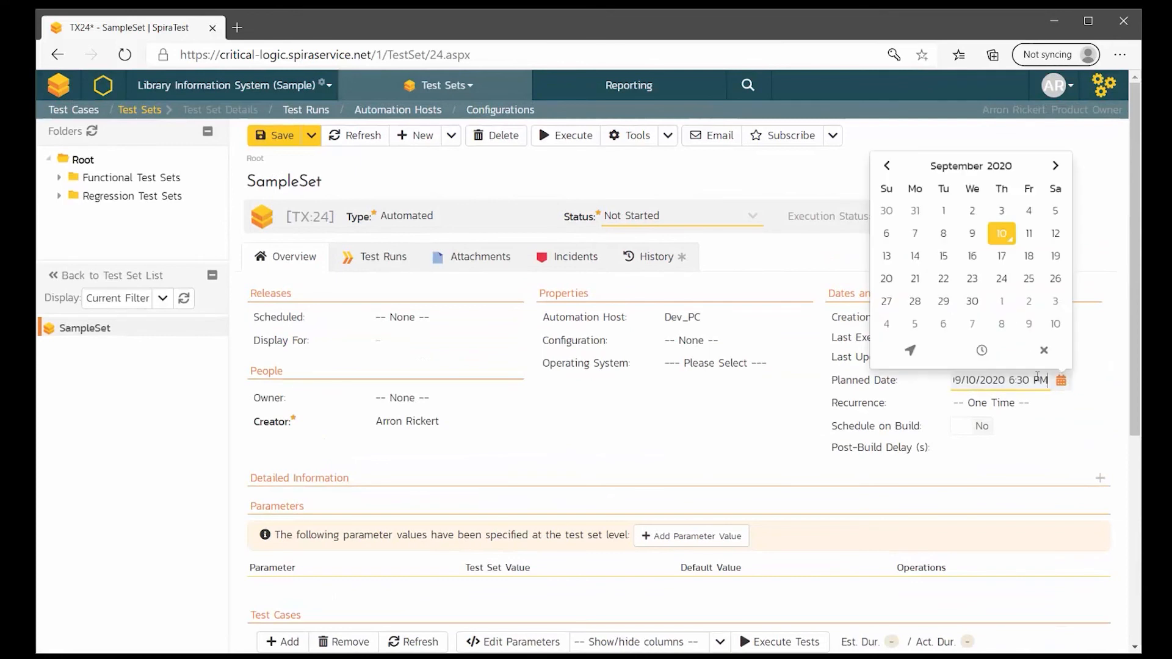
{"action": "left_click", "coordinate": [914, 352]}
{"action": "left_click", "coordinate": [797, 422]}
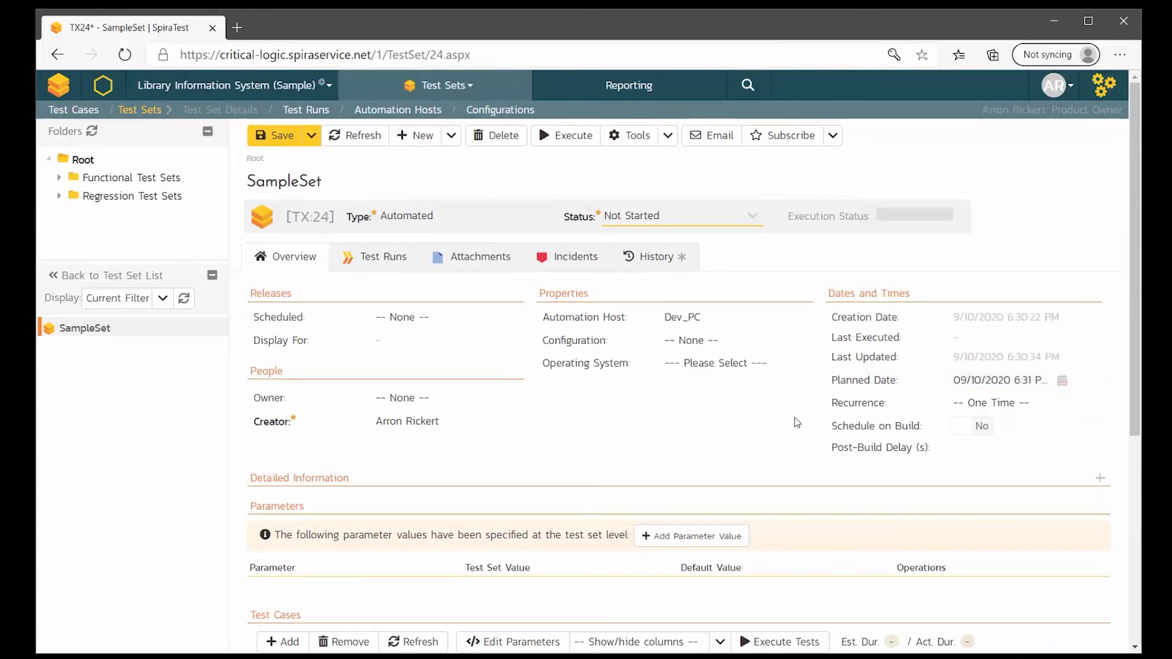
{"action": "left_click", "coordinate": [294, 145]}
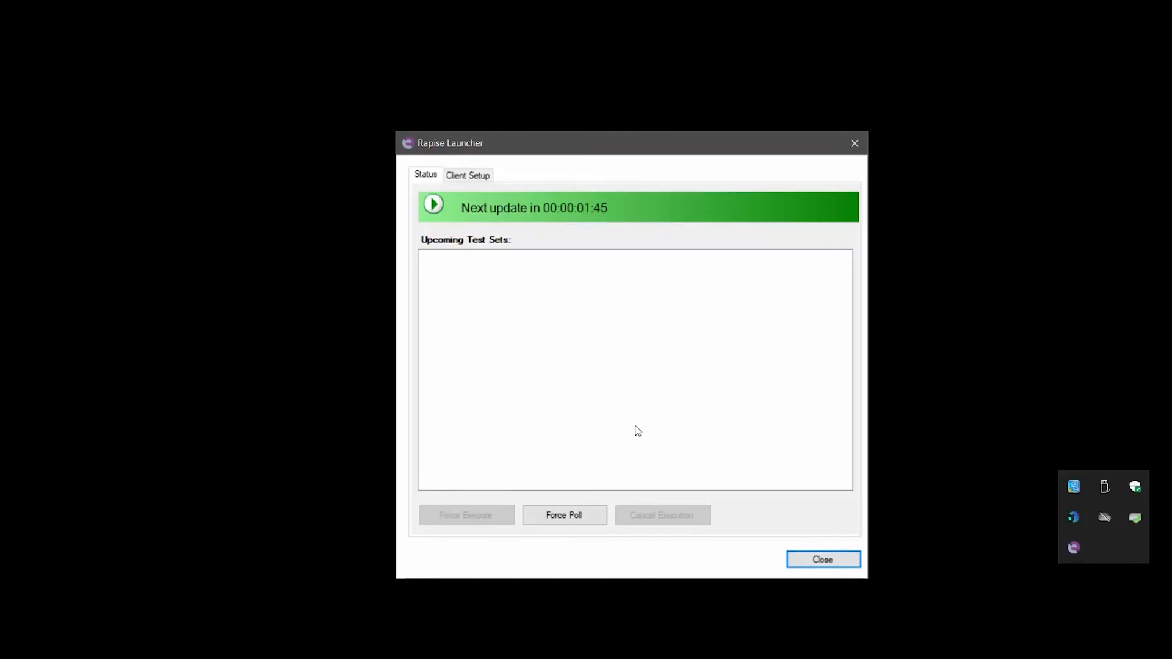
{"action": "left_click", "coordinate": [567, 518]}
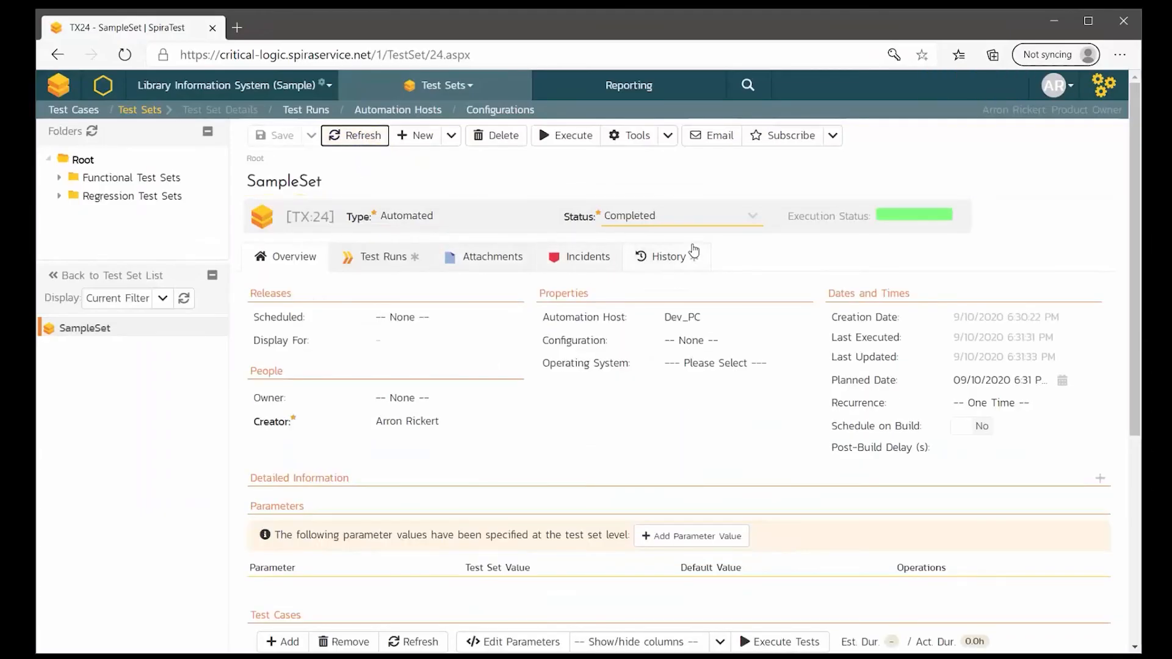
- Refresh SampleSet's test case grid and open Book Management V5_Test_001's Passed run
{"action": "mouse_move", "coordinate": [950, 206]}
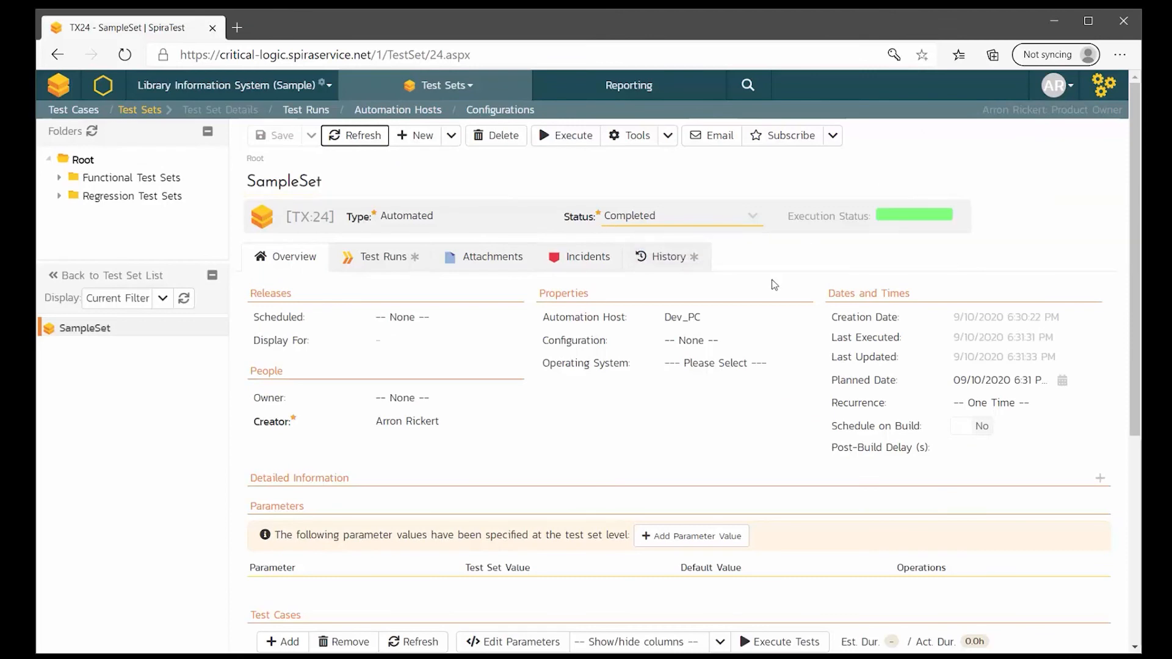
{"action": "scroll", "coordinate": [616, 392], "scroll_direction": "down", "scroll_amount": 4}
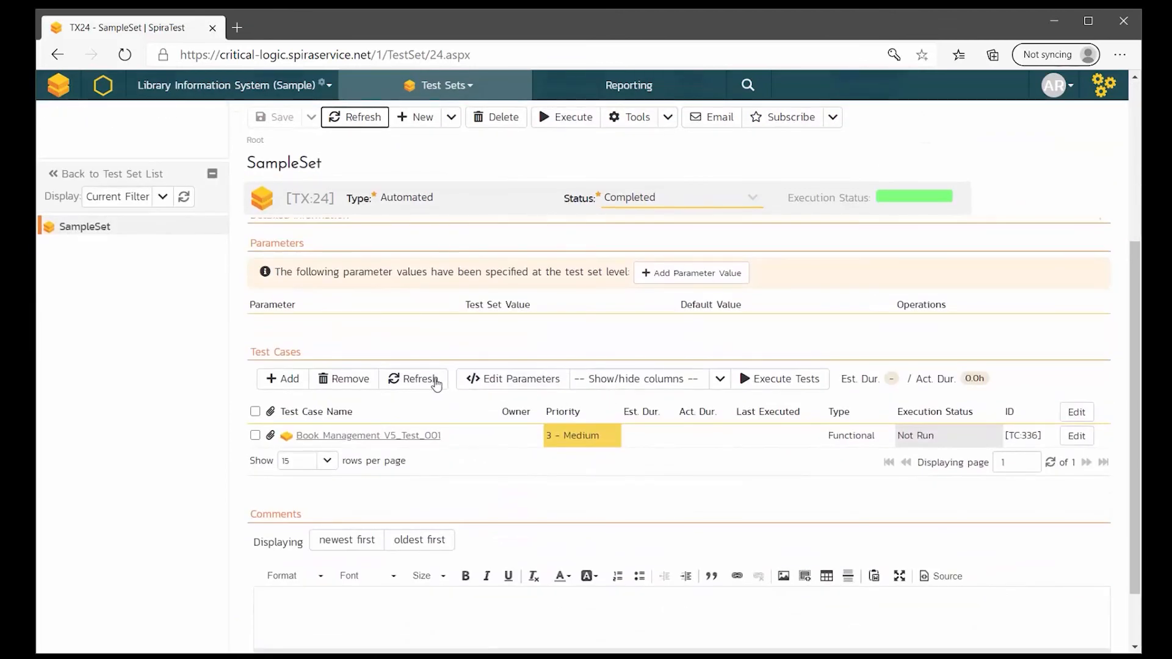
{"action": "left_click", "coordinate": [428, 380]}
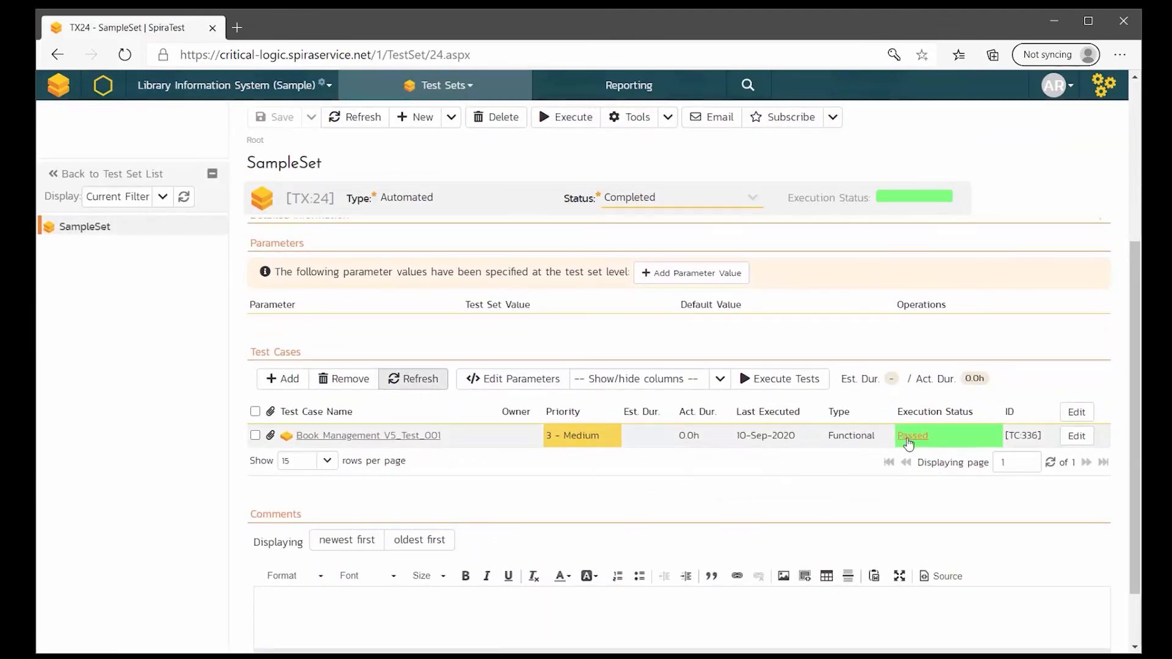
{"action": "left_click", "coordinate": [911, 437]}
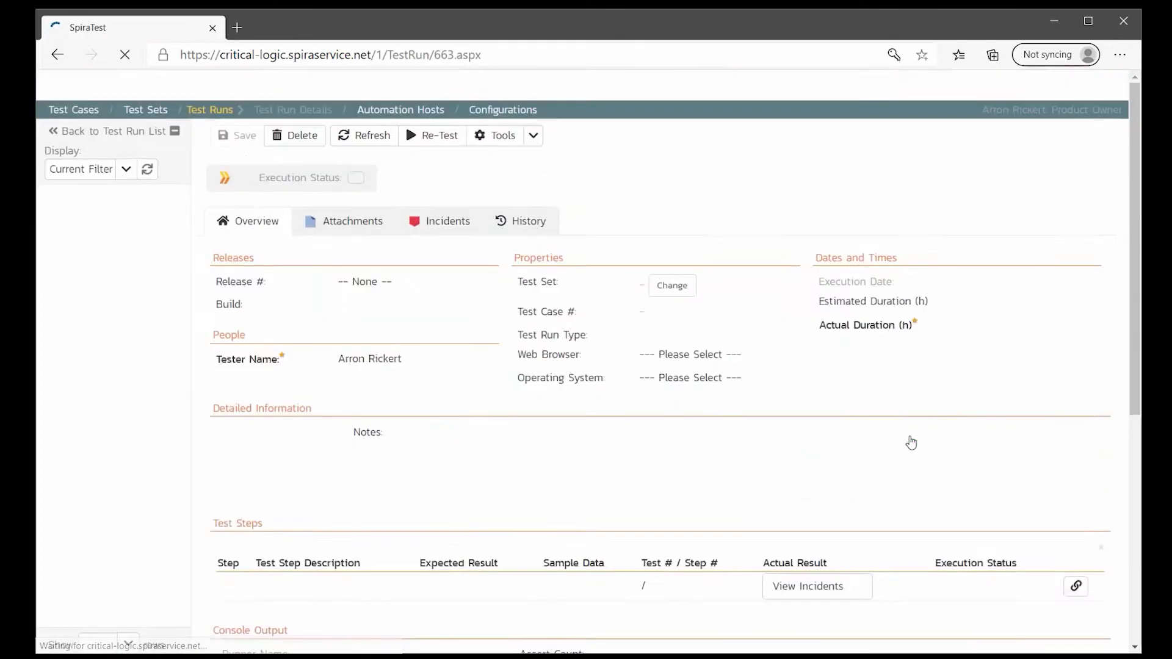
- Scroll through test run TR663's Test Steps and Console Output to confirm all 26 steps passed, 0 failed
{"action": "scroll", "coordinate": [815, 444], "scroll_direction": "down", "scroll_amount": 7}
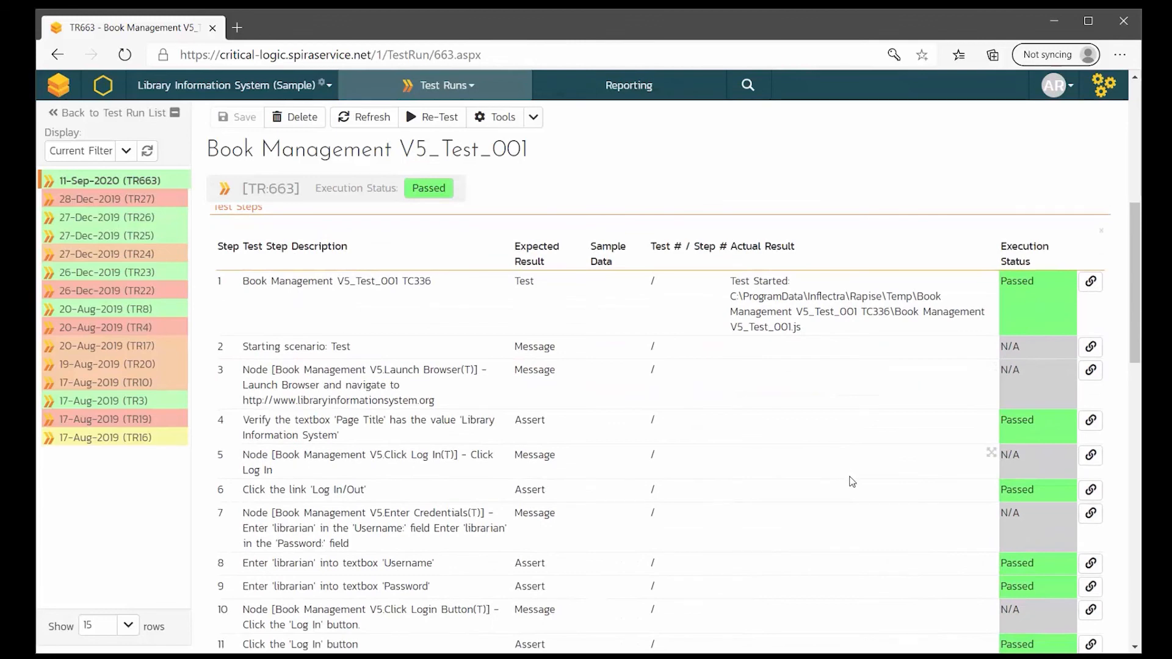
{"action": "scroll", "coordinate": [853, 482], "scroll_direction": "down", "scroll_amount": 3}
{"action": "scroll", "coordinate": [853, 481], "scroll_direction": "down", "scroll_amount": 9}
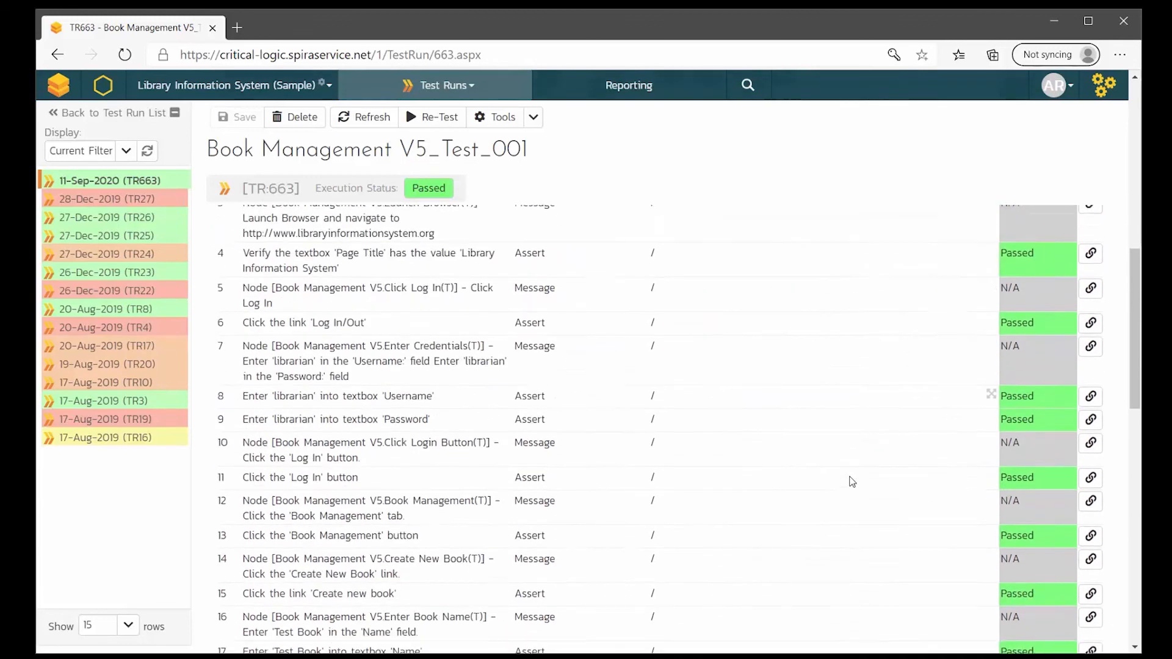
{"action": "scroll", "coordinate": [852, 482], "scroll_direction": "down", "scroll_amount": 12}
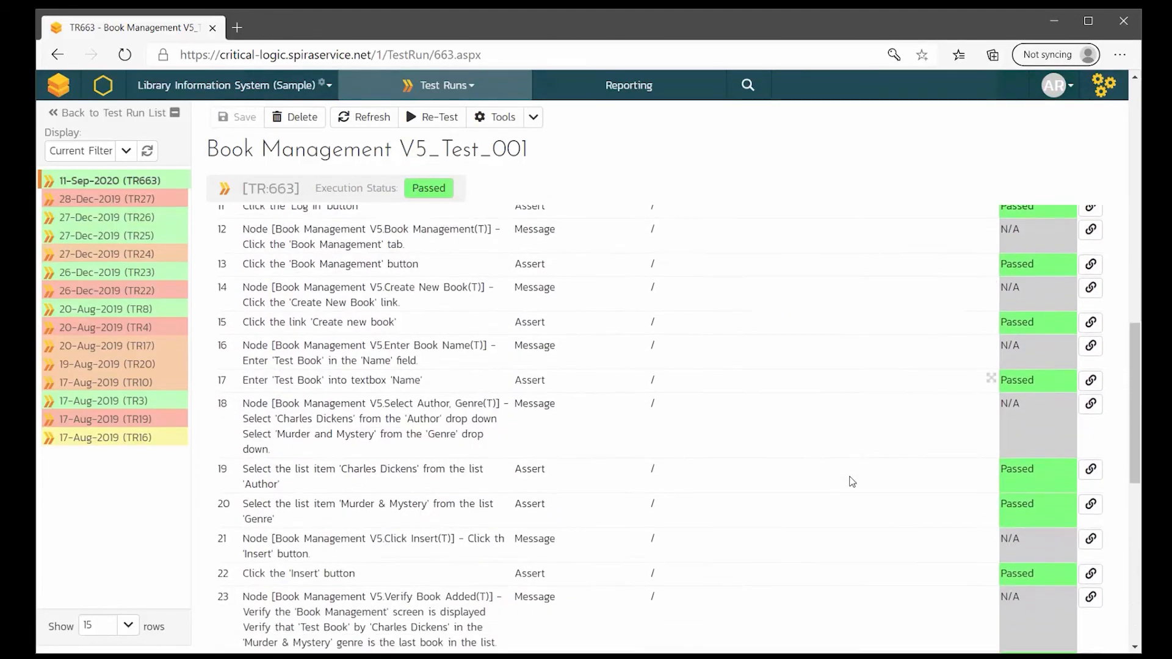
{"action": "scroll", "coordinate": [852, 481], "scroll_direction": "down", "scroll_amount": 3}
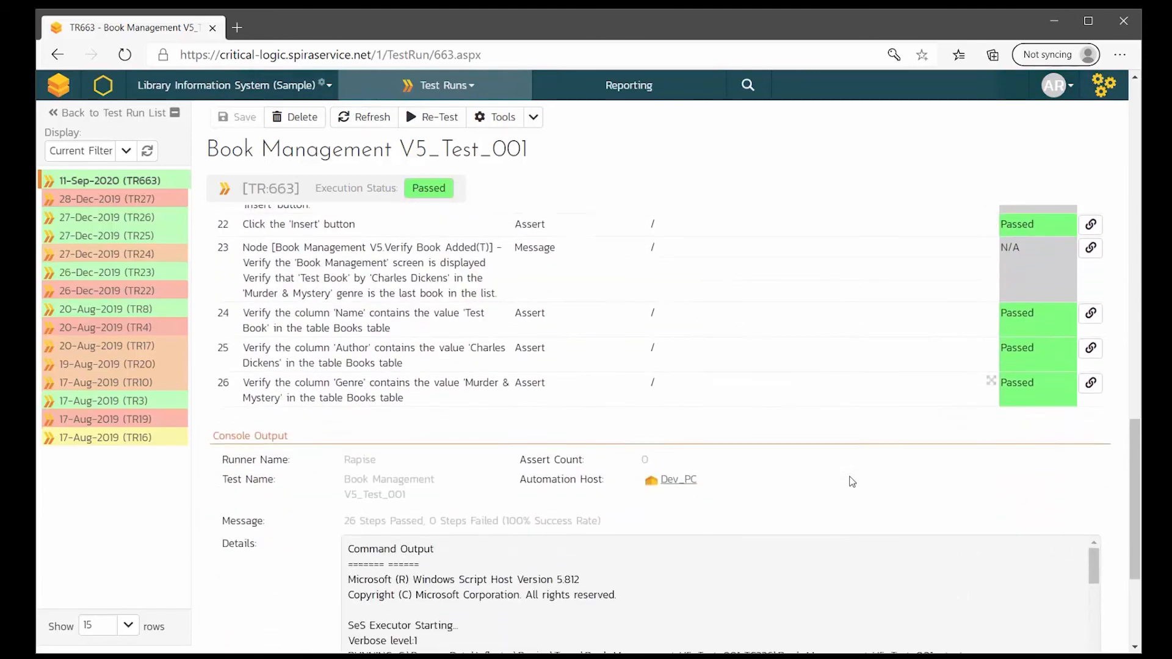
{"action": "scroll", "coordinate": [852, 482], "scroll_direction": "up", "scroll_amount": 20}
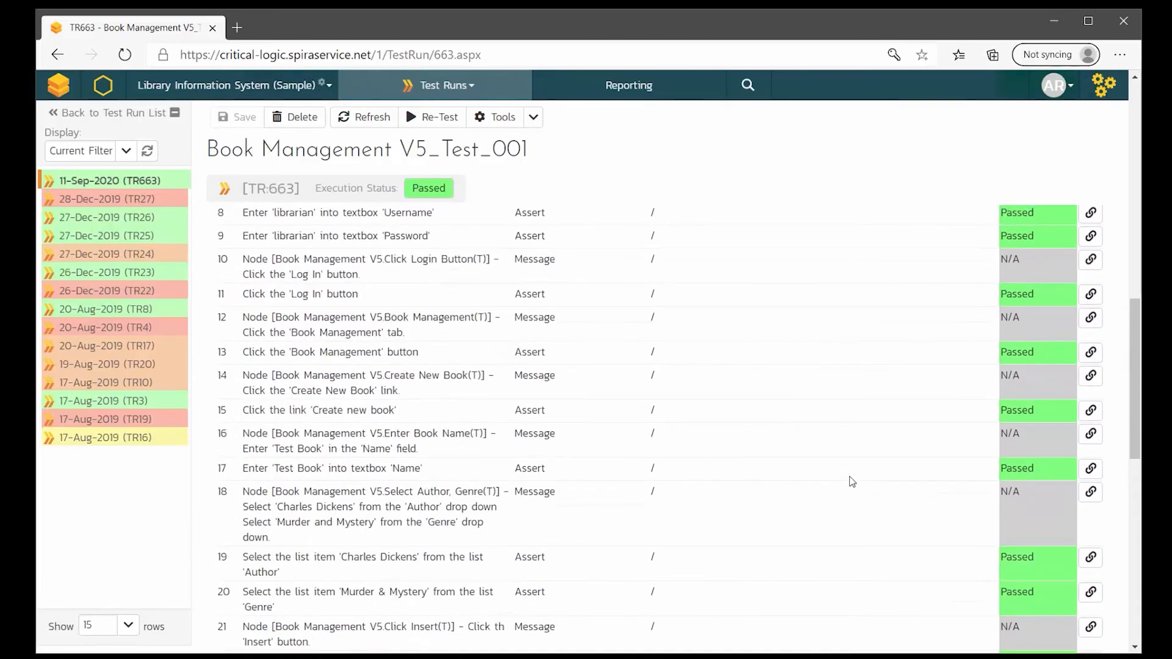
{"action": "scroll", "coordinate": [851, 477], "scroll_direction": "up", "scroll_amount": 4}
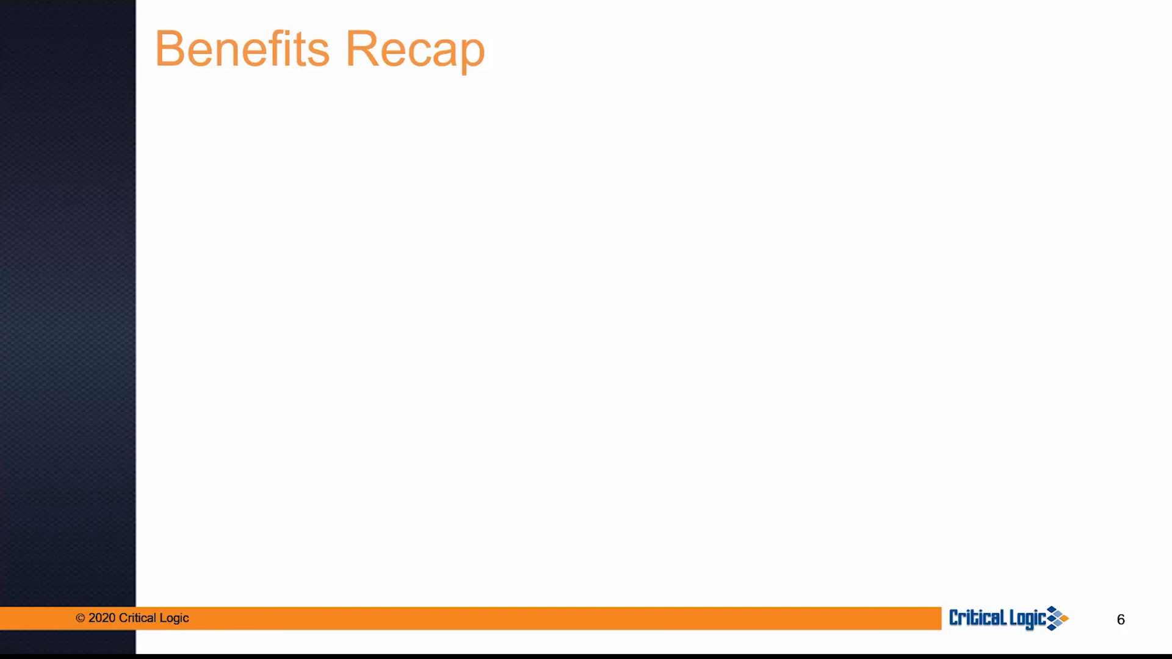
- Show the Benefits Recap bullets: C-E model requirement validation, very high test coverage, optimized test set
{"action": "left_click", "coordinate": [35, 416]}
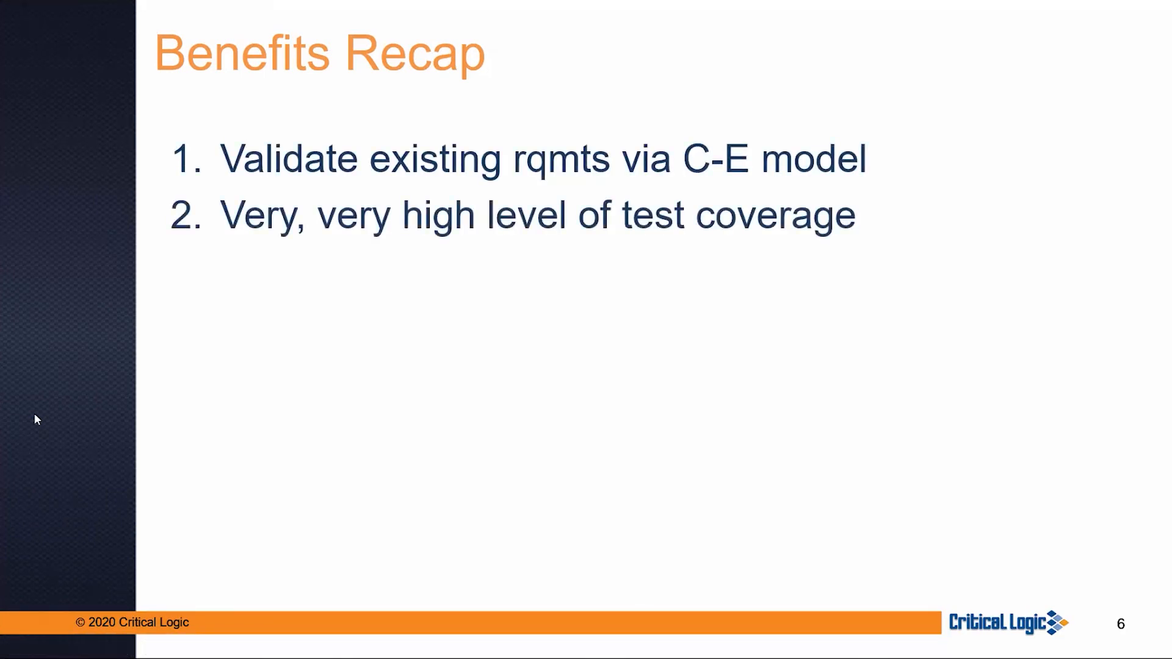
{"action": "left_click", "coordinate": [35, 415]}
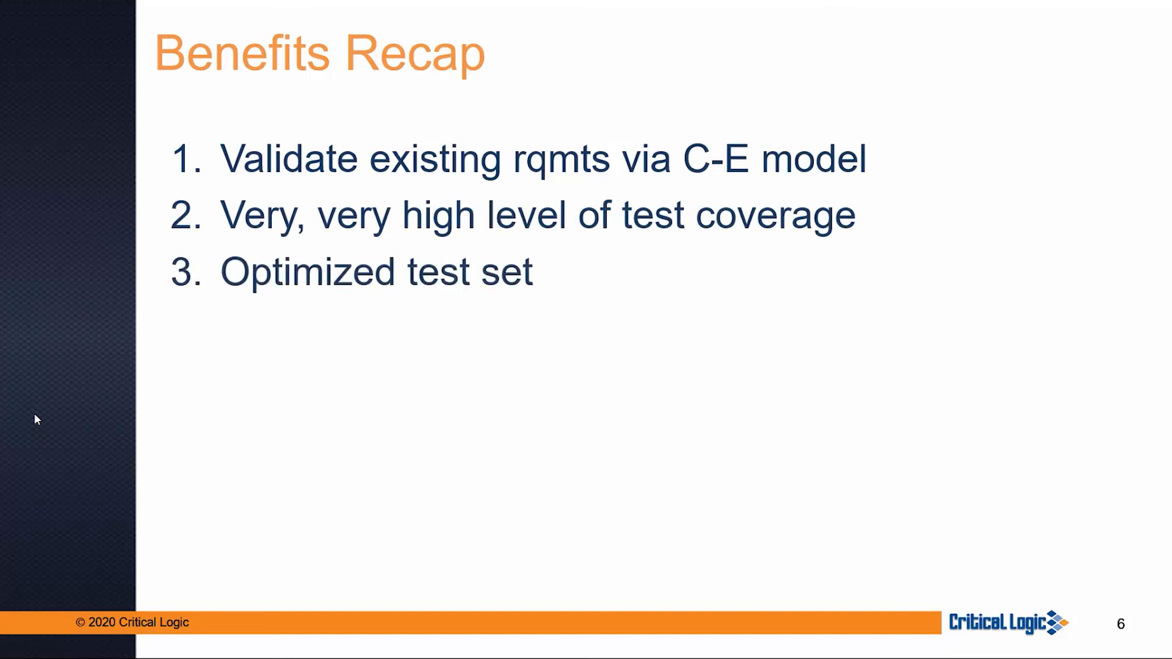